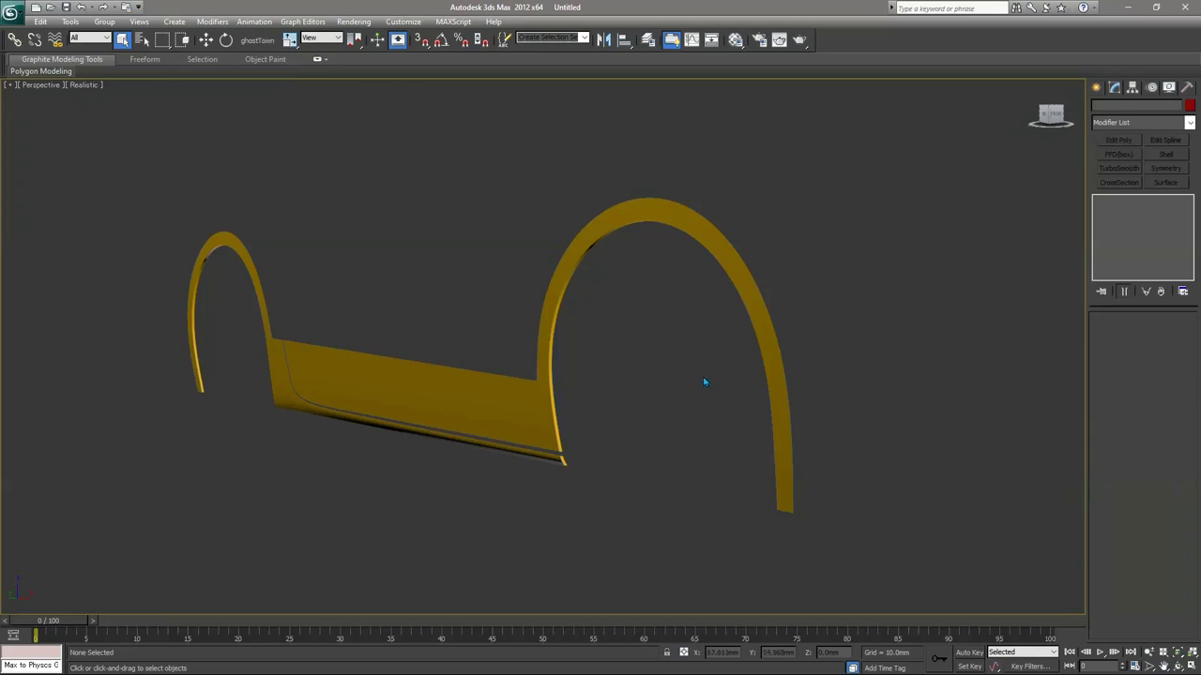
# Examine the finished wheel-arch and side-panel model in perspective and front views, checking its smoothing modifier and side curvature
pyautogui.moveTo(632, 362)
pyautogui.keyDown('alt'); pyautogui.mouseDown(button='middle')
pyautogui.moveTo(627, 372)
pyautogui.moveTo(617, 356)
pyautogui.mouseUp(button='middle'); pyautogui.keyUp('alt')
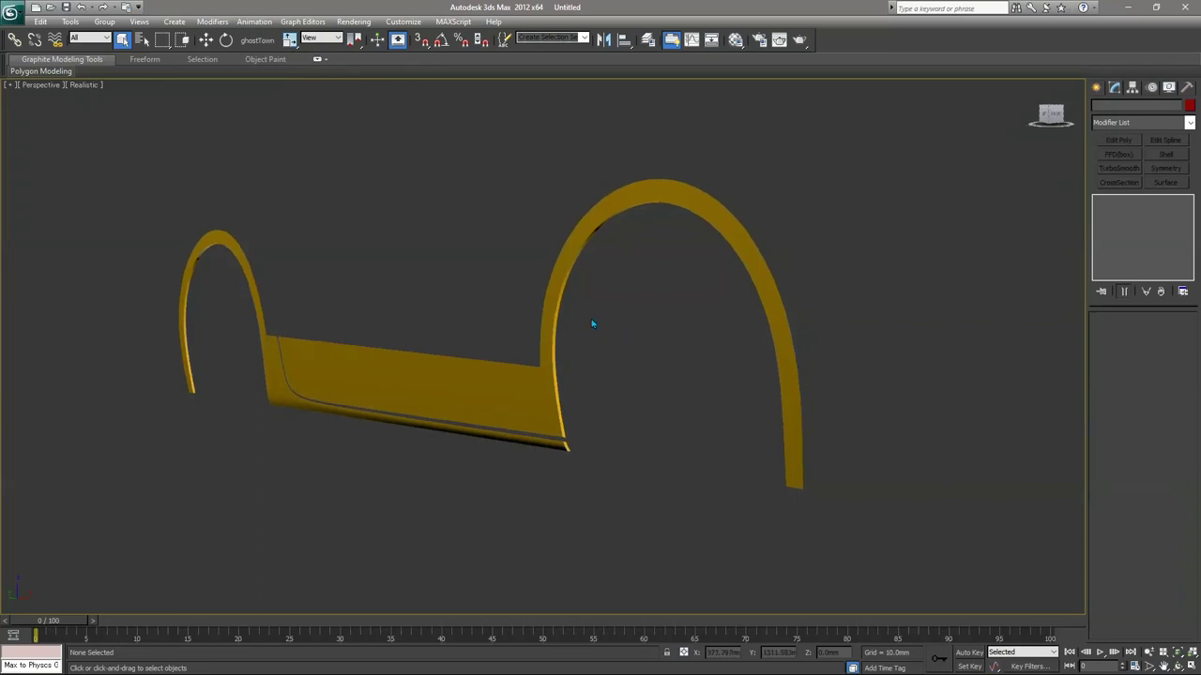
pyautogui.keyDown('alt'); pyautogui.moveTo(525, 354); pyautogui.dragTo(528, 353, button='middle'); pyautogui.keyUp('alt')
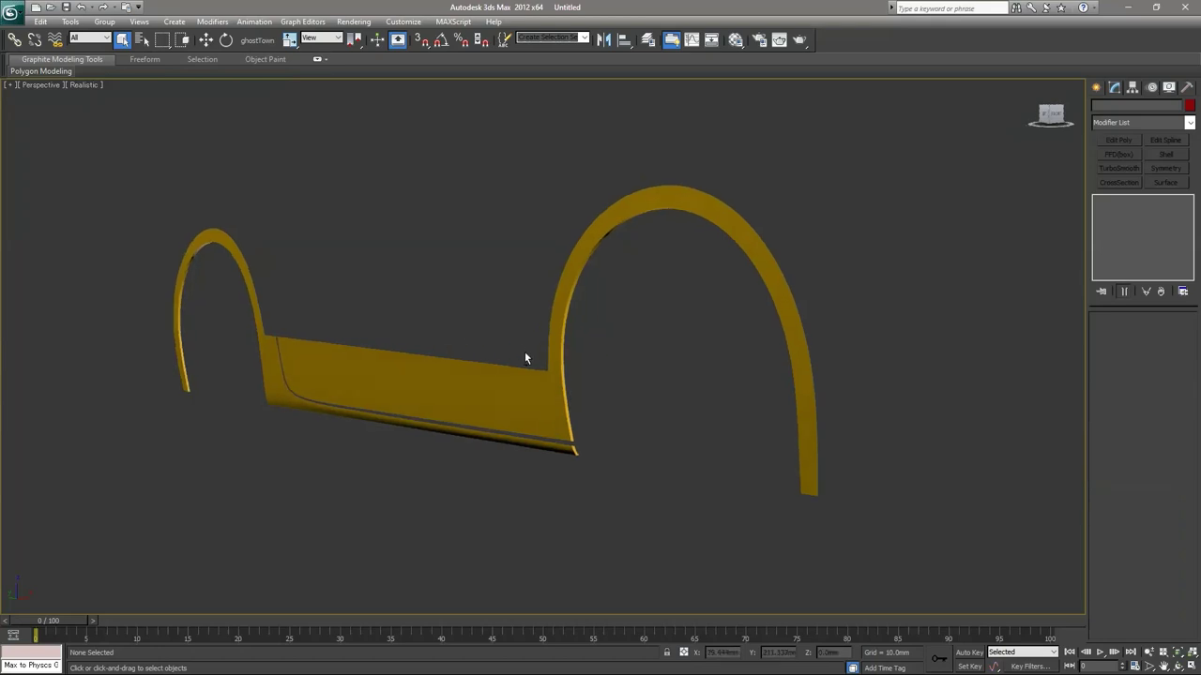
pyautogui.click(435, 370)
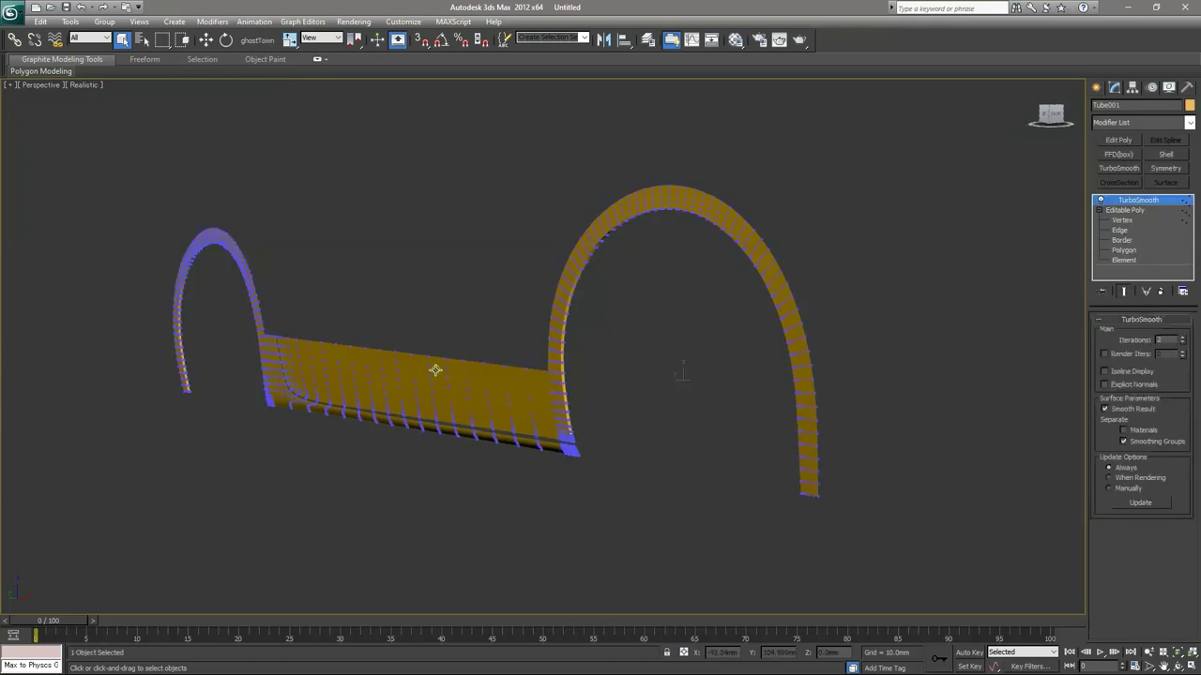
pyautogui.click(579, 331)
pyautogui.keyDown('alt'); pyautogui.moveTo(579, 328); pyautogui.dragTo(528, 404, button='middle'); pyautogui.keyUp('alt')
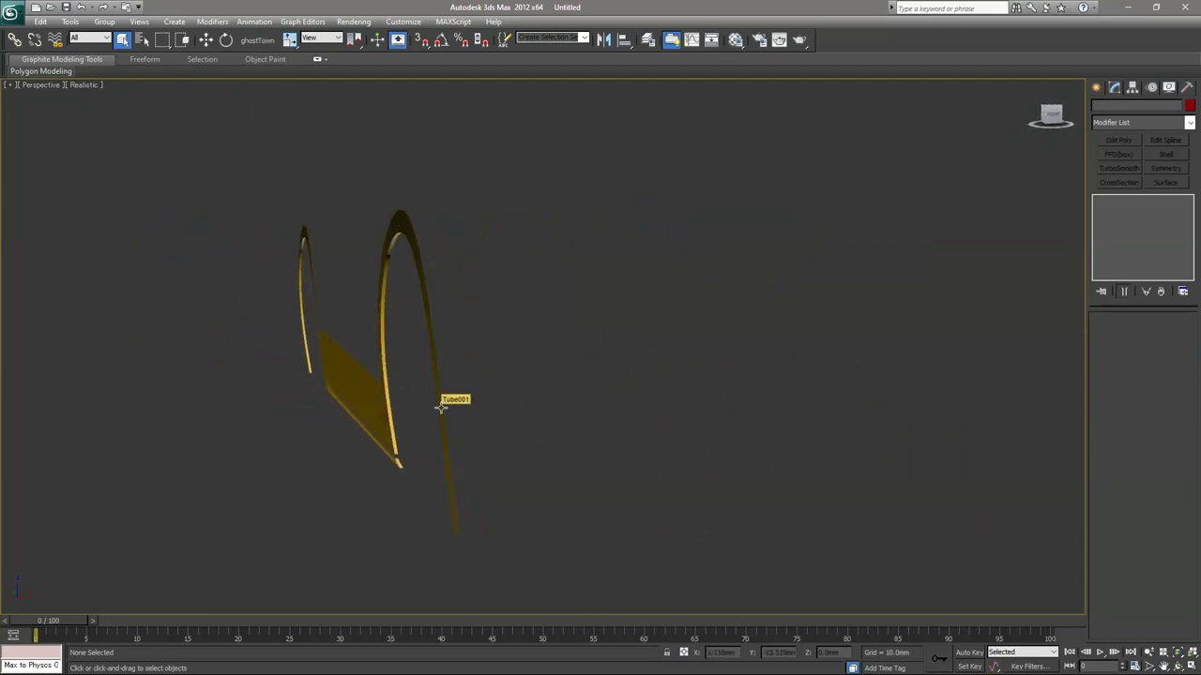
pyautogui.press('f')
pyautogui.press('F4')
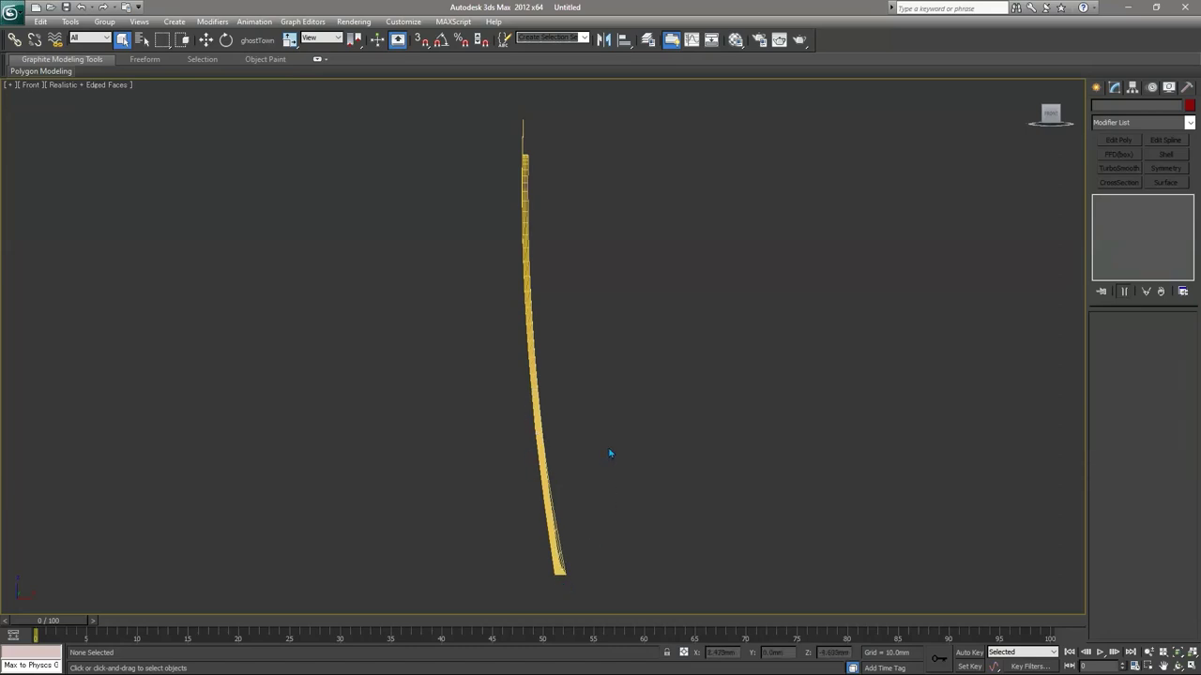
pyautogui.press('g')
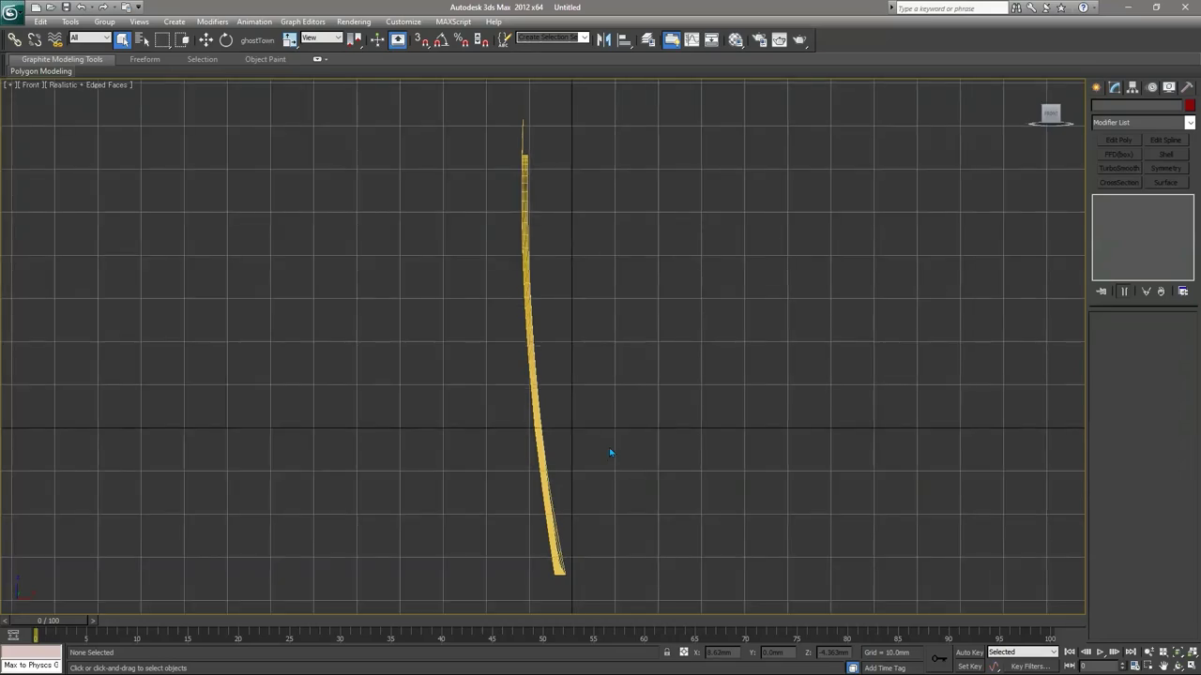
pyautogui.press('p')
pyautogui.scroll(3, 581, 427)
pyautogui.moveTo(568, 408)
pyautogui.keyDown('alt'); pyautogui.mouseDown(button='middle')
pyautogui.moveTo(602, 416)
pyautogui.moveTo(557, 381)
pyautogui.moveTo(633, 375)
pyautogui.mouseUp(button='middle'); pyautogui.keyUp('alt')
pyautogui.press('g')
pyautogui.press('F4')
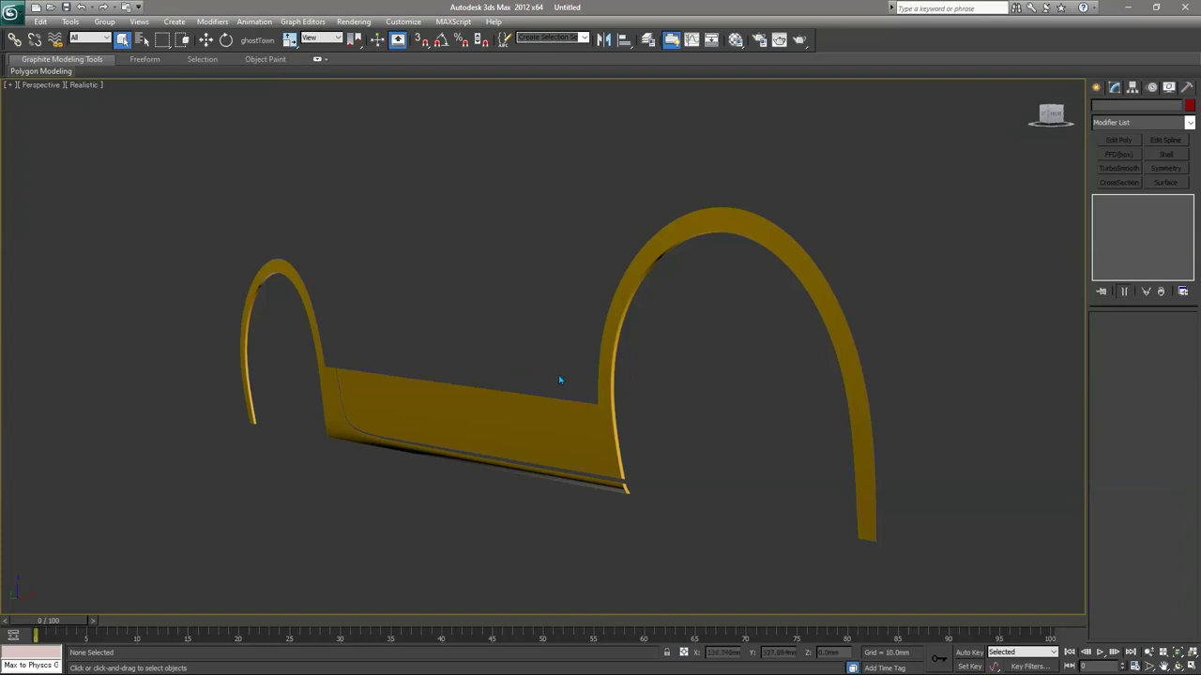
# Delete the finished wheel-arch and side-panel model and show the empty left view with its grid
pyautogui.click(547, 435)
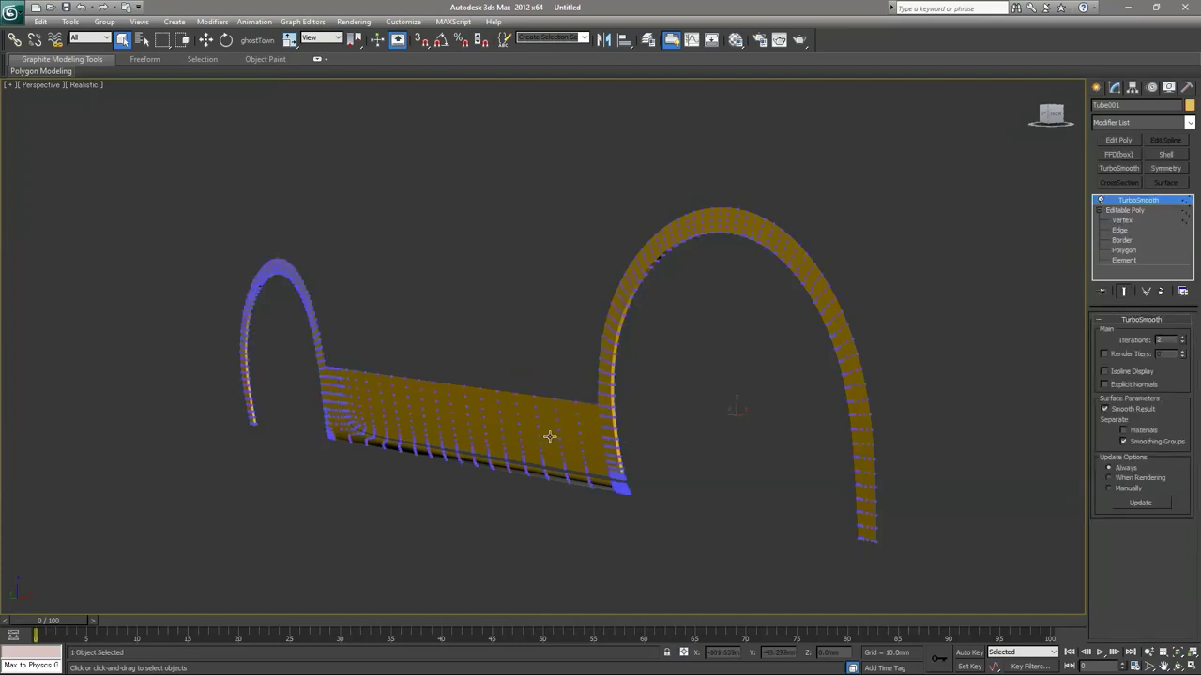
pyautogui.press('Delete')
pyautogui.press('l')
pyautogui.press('g')
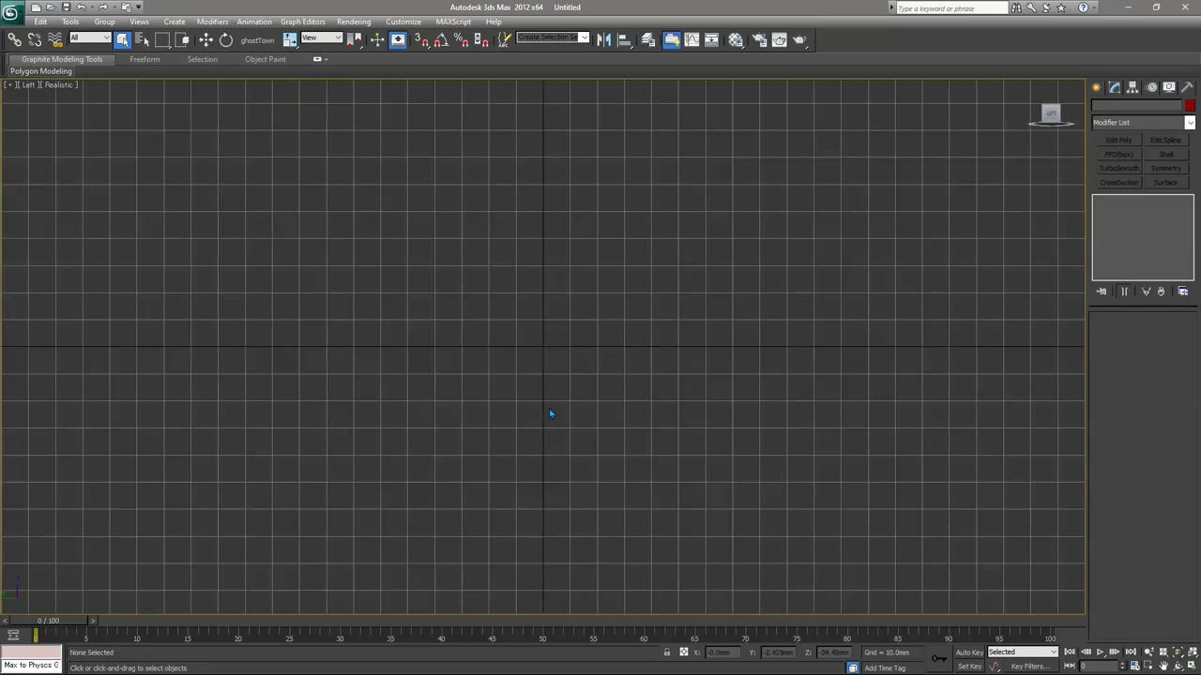
# Draw a tube centred on the origin in the left view, with radii of about 79 mm and 68 mm and a height of about 27 mm
pyautogui.click(1097, 87)
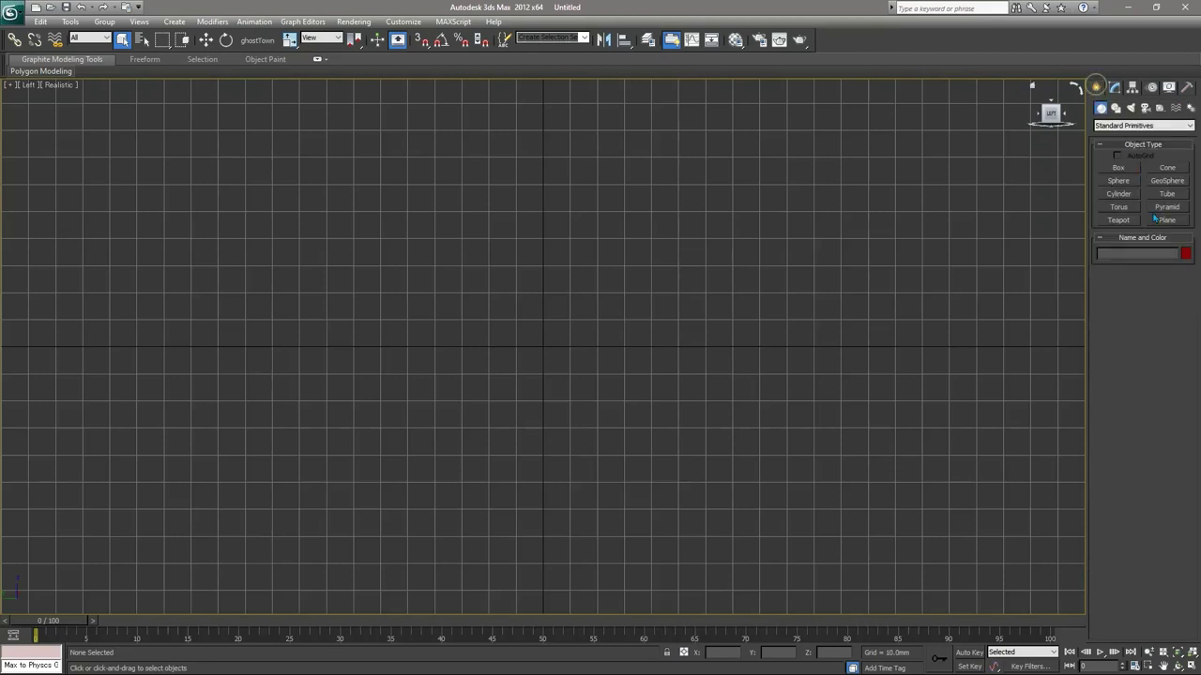
pyautogui.click(1167, 194)
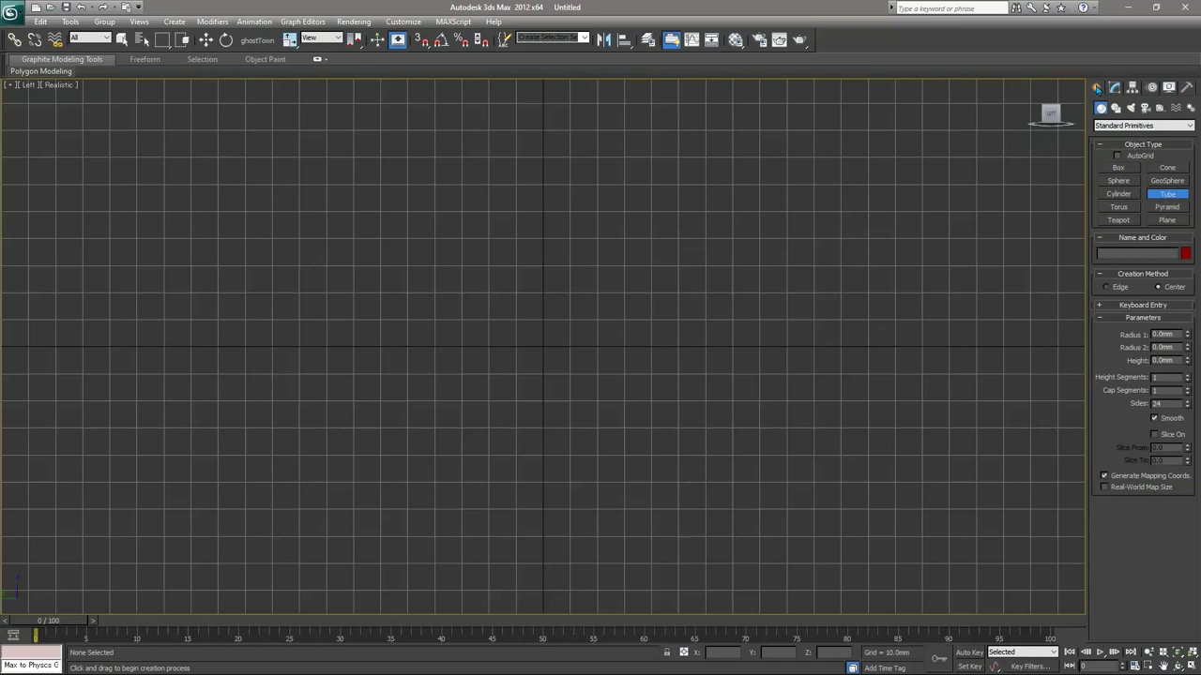
pyautogui.click(1132, 88)
pyautogui.click(1097, 87)
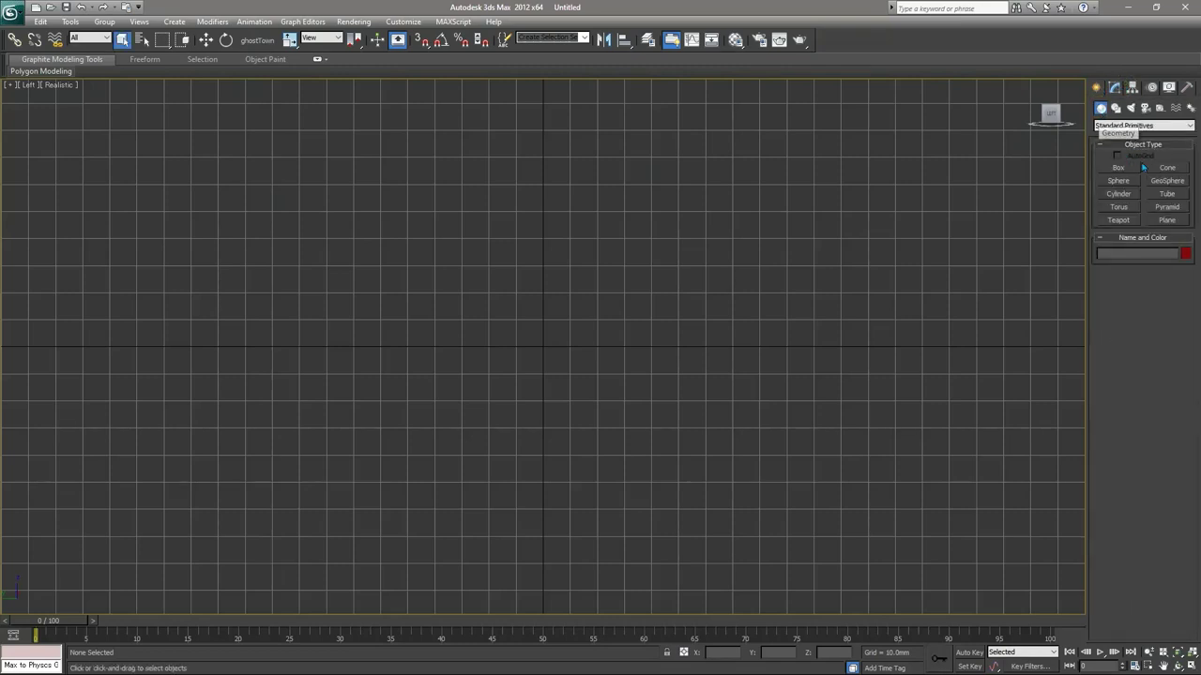
pyautogui.click(1166, 194)
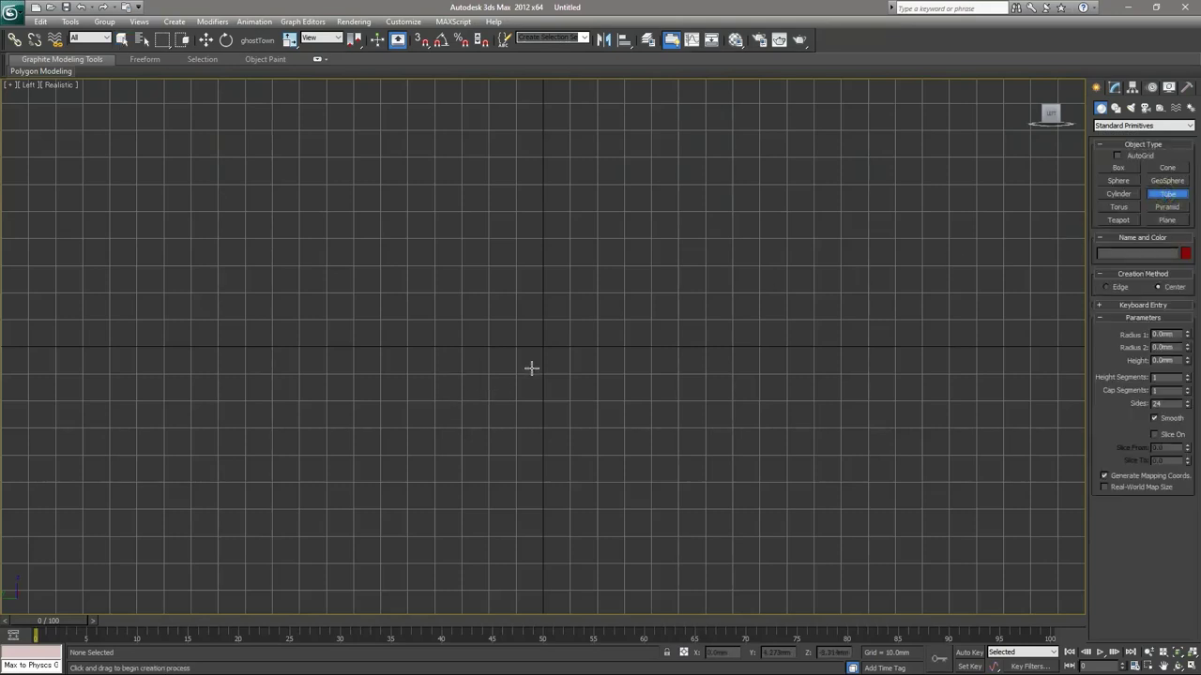
pyautogui.moveTo(542, 344); pyautogui.dragTo(733, 440)
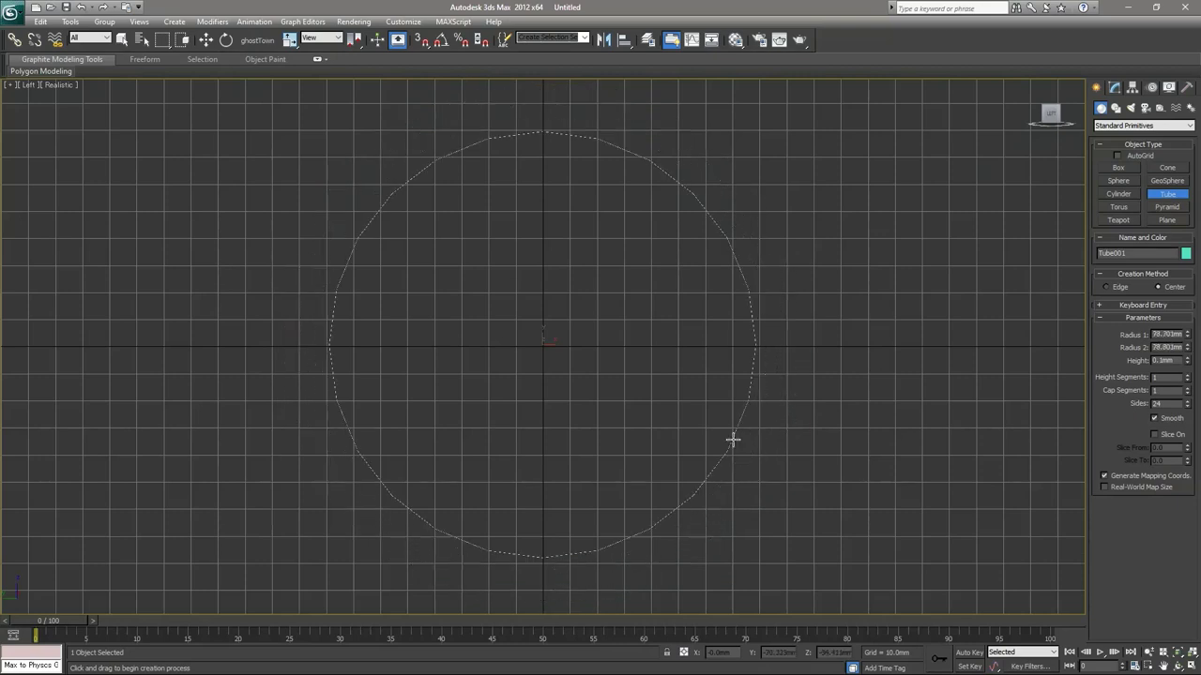
pyautogui.click(702, 425)
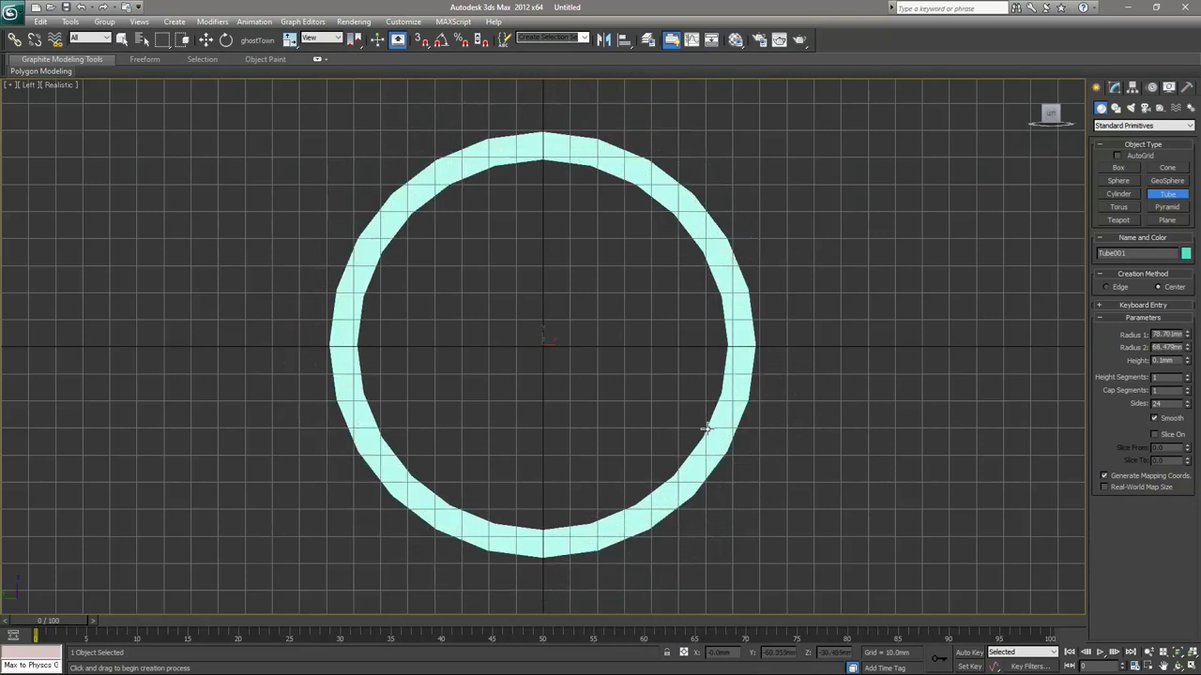
pyautogui.rightClick(660, 378)
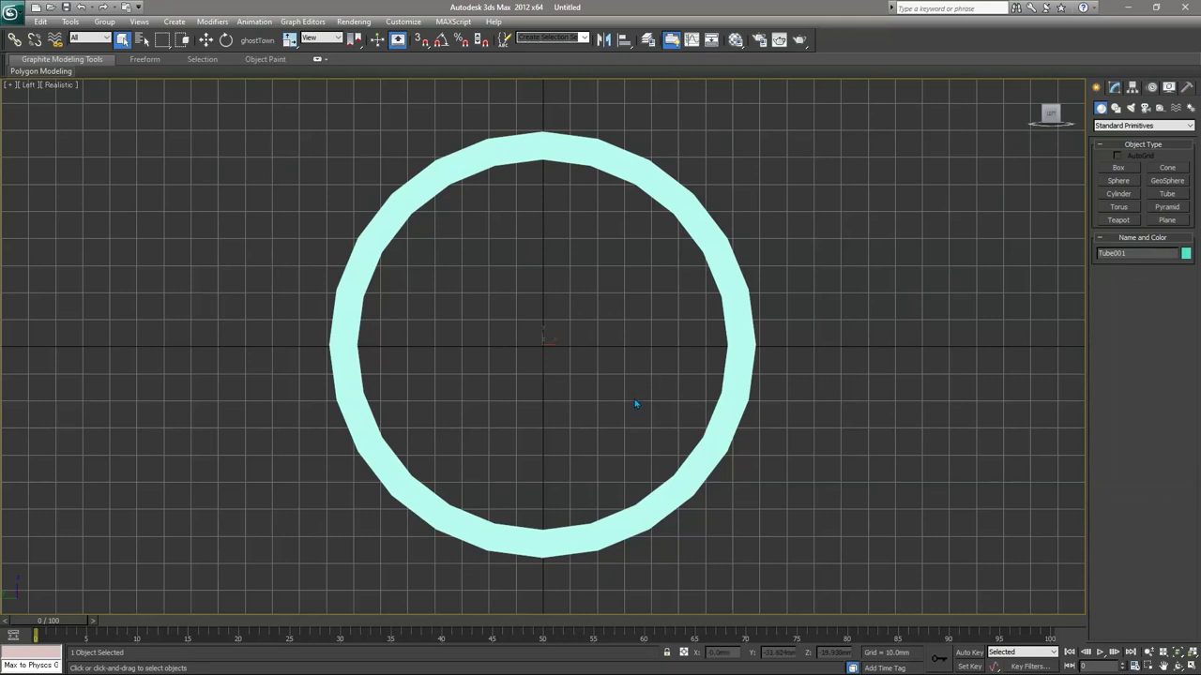
# Show the tube in the perspective view with edged faces and the grid hidden
pyautogui.press('p')
pyautogui.scroll(-3, 541, 396)
pyautogui.moveTo(541, 396)
pyautogui.keyDown('alt'); pyautogui.mouseDown(button='middle')
pyautogui.moveTo(528, 397)
pyautogui.moveTo(550, 407)
pyautogui.moveTo(534, 417)
pyautogui.mouseUp(button='middle'); pyautogui.keyUp('alt')
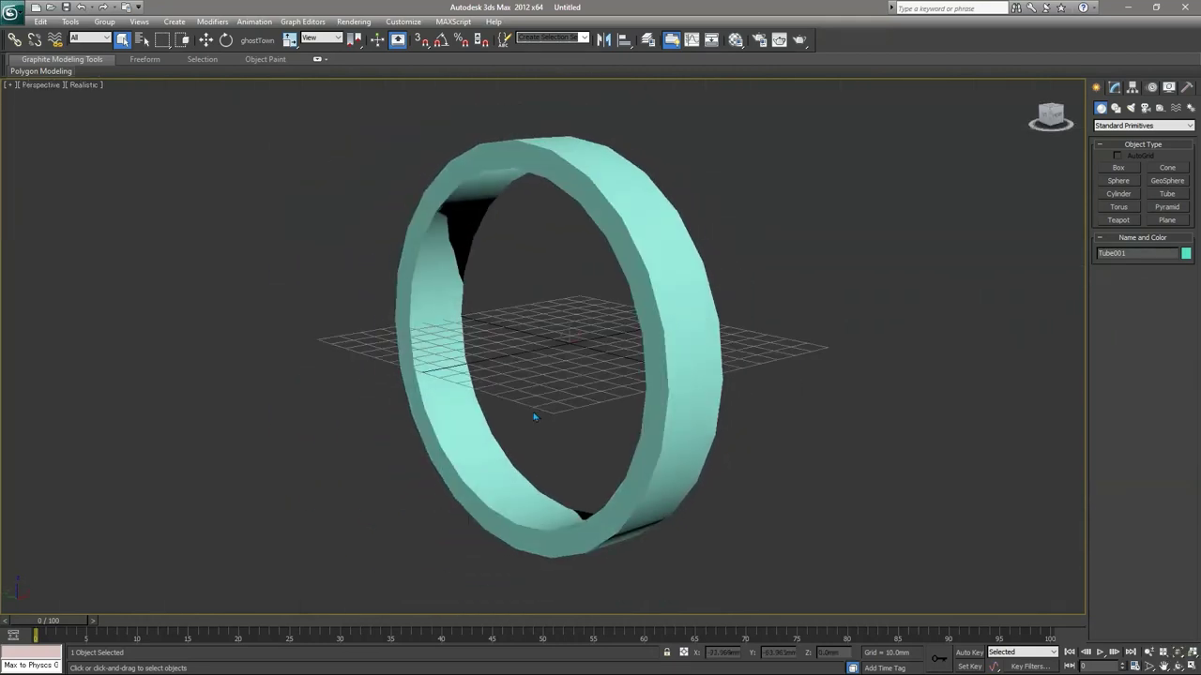
pyautogui.press('F4')
pyautogui.keyDown('alt'); pyautogui.moveTo(597, 379); pyautogui.dragTo(602, 378, button='middle'); pyautogui.keyUp('alt')
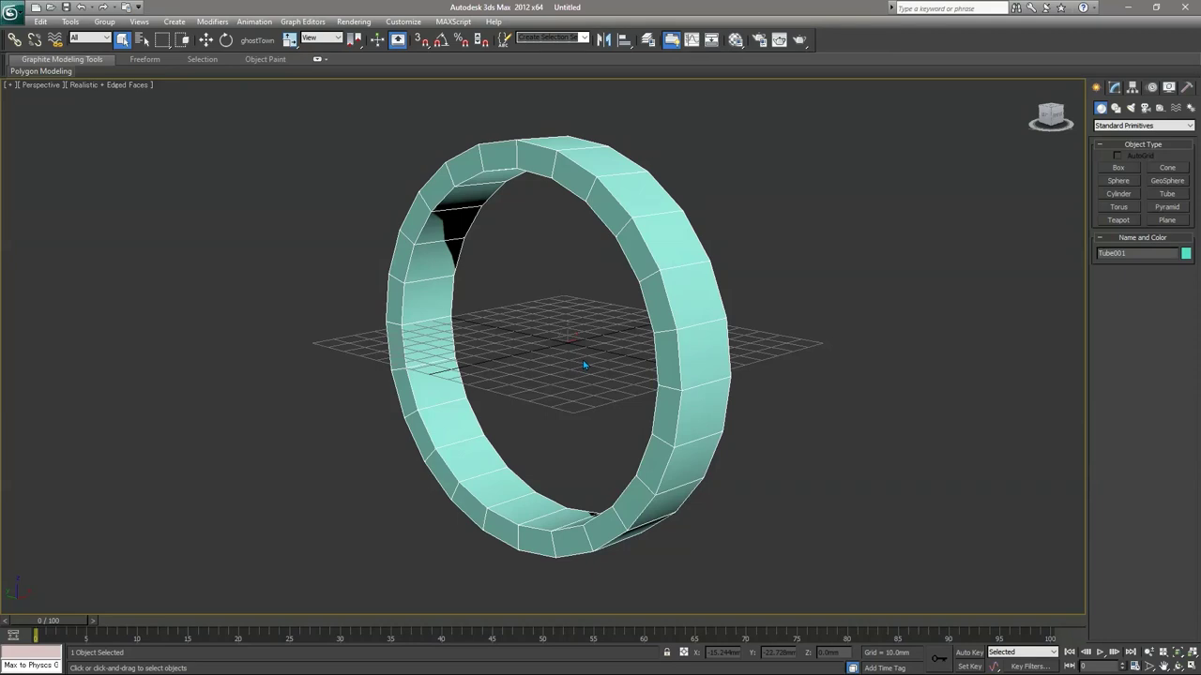
pyautogui.keyDown('alt'); pyautogui.moveTo(584, 365); pyautogui.dragTo(678, 345, button='middle'); pyautogui.keyUp('alt')
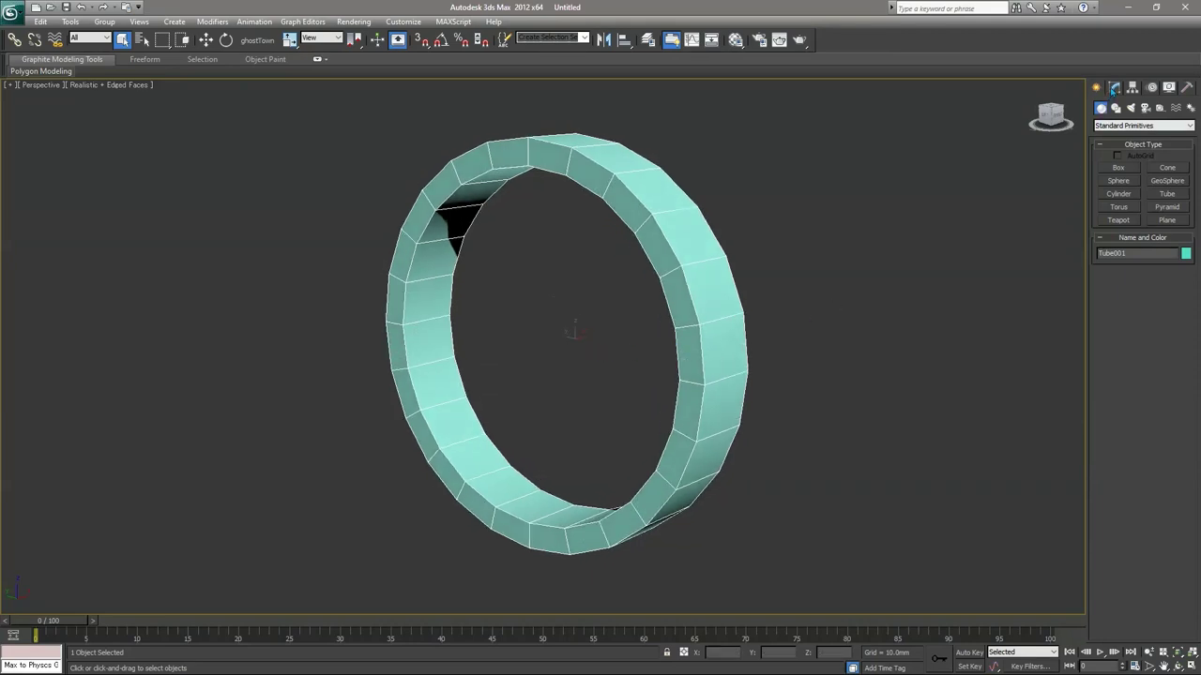
# Check the tube's number of sides and height segments in its parameters
pyautogui.click(1114, 87)
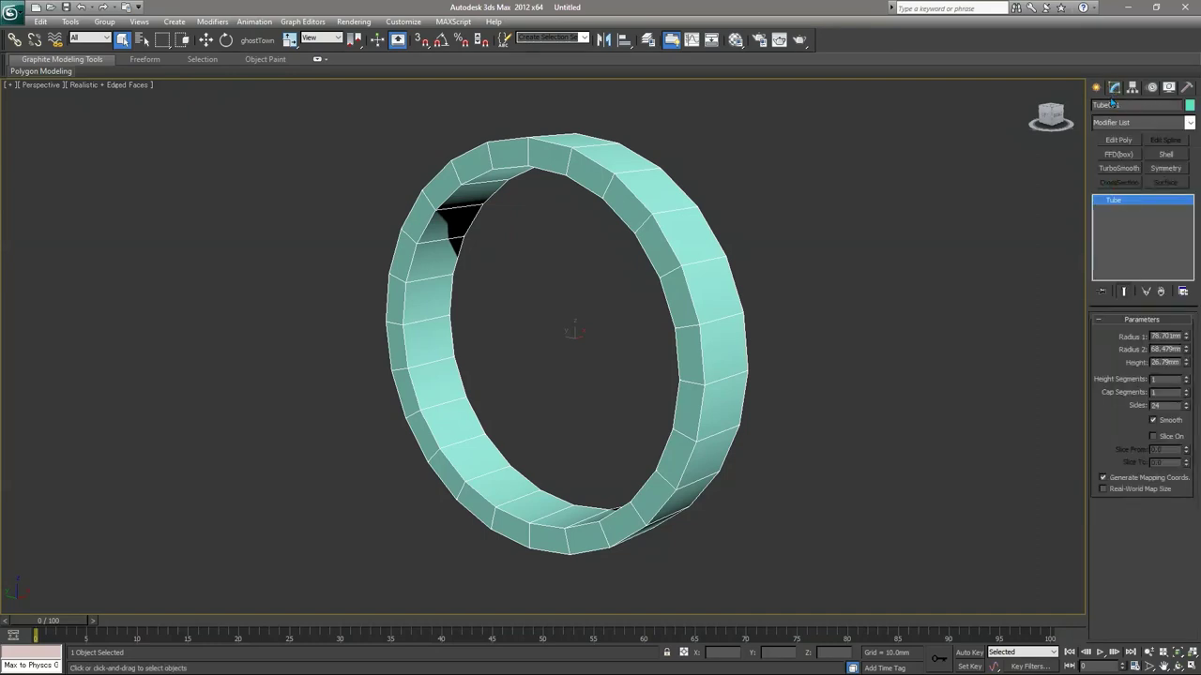
pyautogui.doubleClick(1155, 405)
pyautogui.write('2')
pyautogui.keyDown('alt'); pyautogui.moveTo(728, 341); pyautogui.dragTo(686, 340, button='middle'); pyautogui.keyUp('alt')
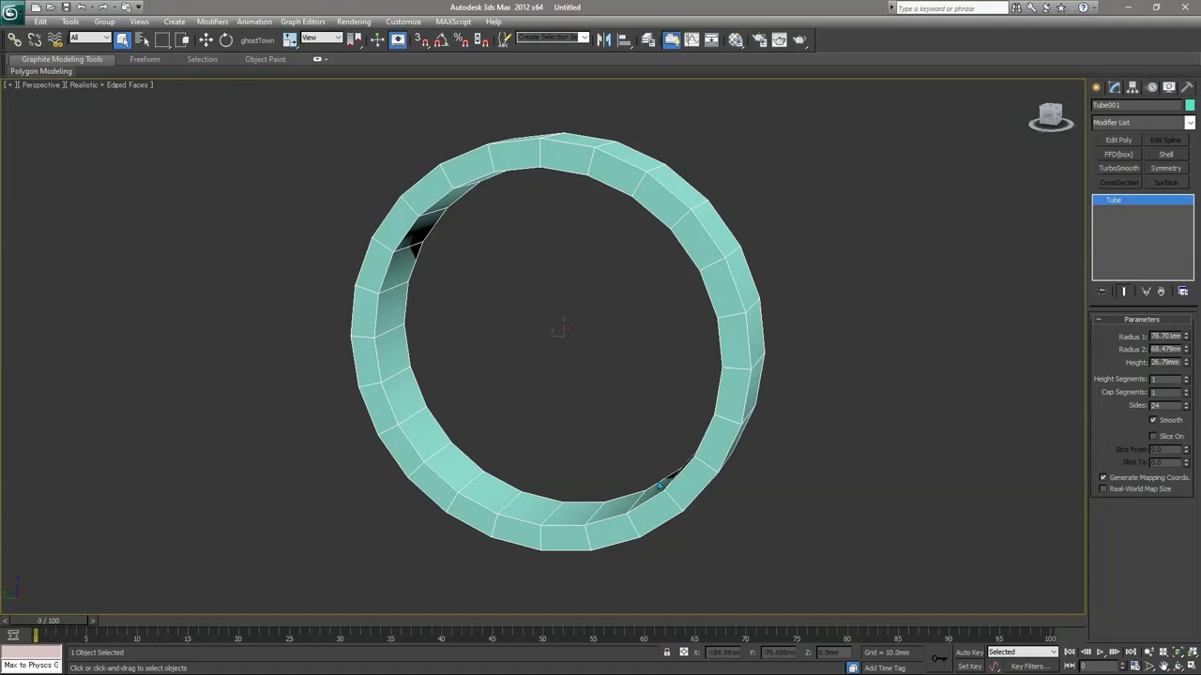
pyautogui.keyDown('alt'); pyautogui.moveTo(756, 358); pyautogui.dragTo(1108, 405, button='middle'); pyautogui.keyUp('alt')
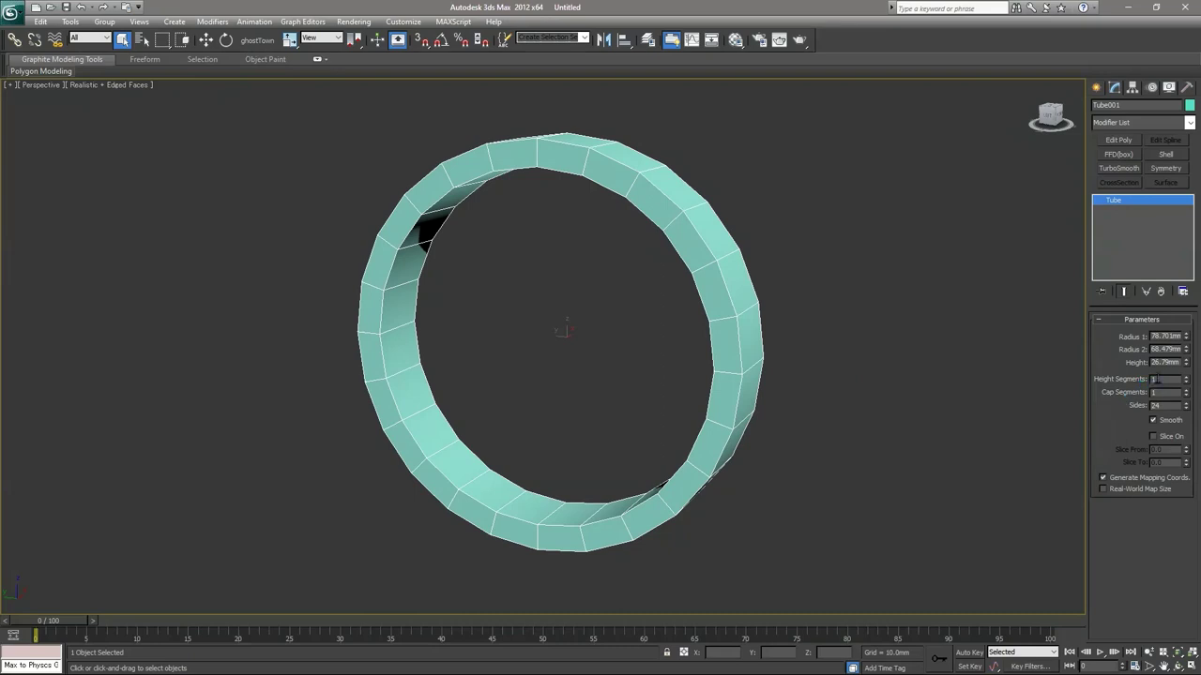
pyautogui.doubleClick(1155, 379)
pyautogui.click(1026, 392)
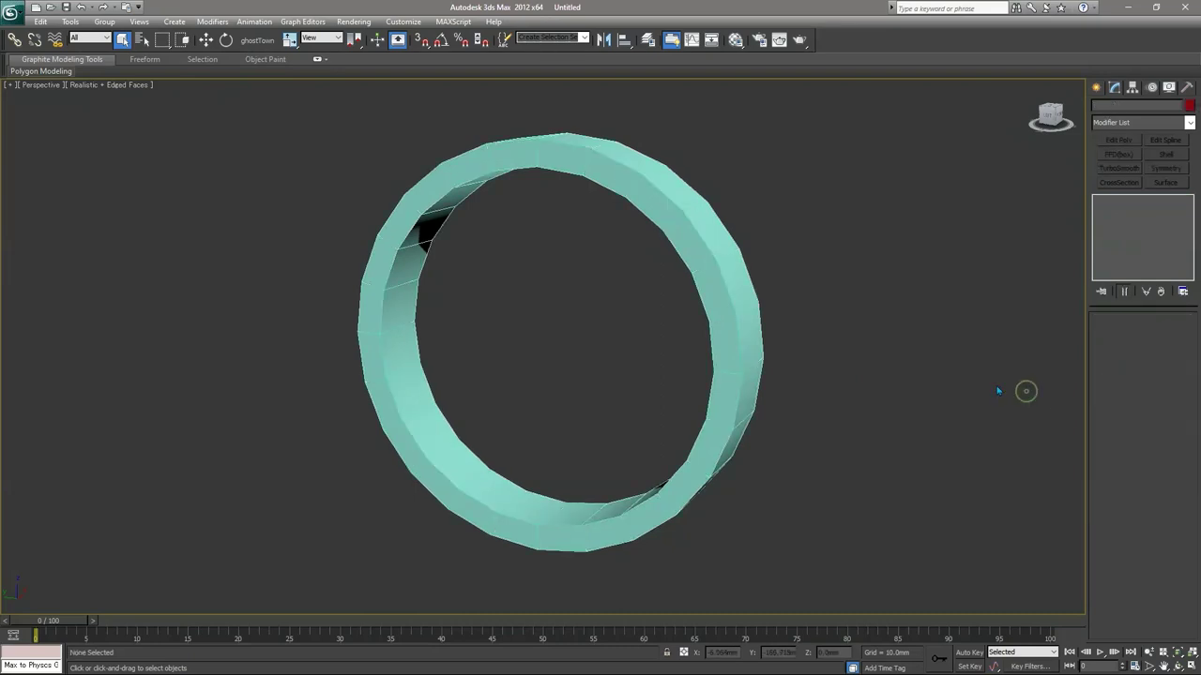
# Convert the tube to an Editable Poly object
pyautogui.click(725, 286)
pyautogui.rightClick(741, 293)
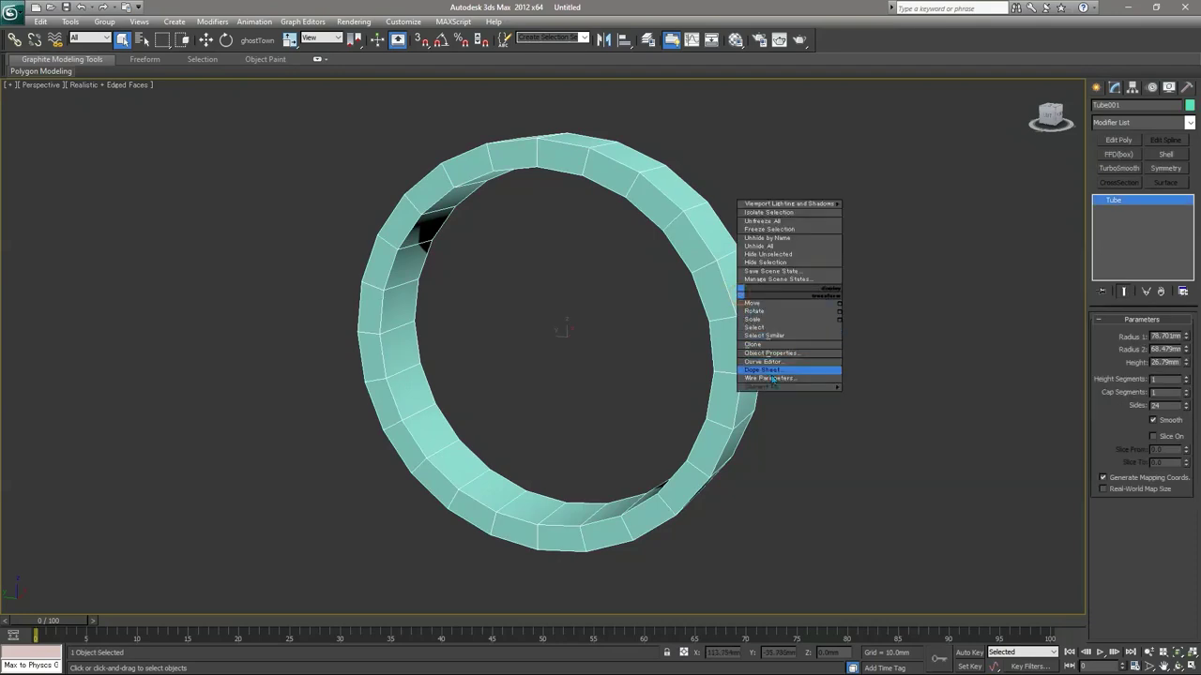
pyautogui.moveTo(779, 386)
pyautogui.click(882, 395)
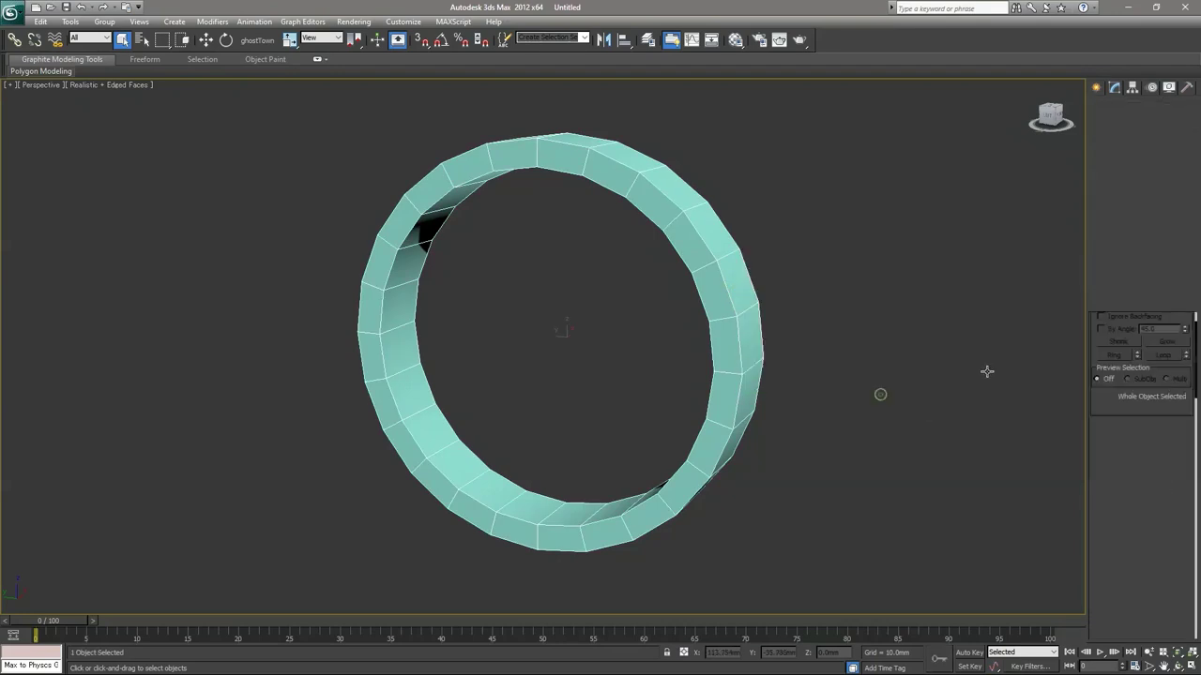
# Delete all polygons of the tube's outer and inner walls, leaving the two flat end rings
pyautogui.click(1098, 200)
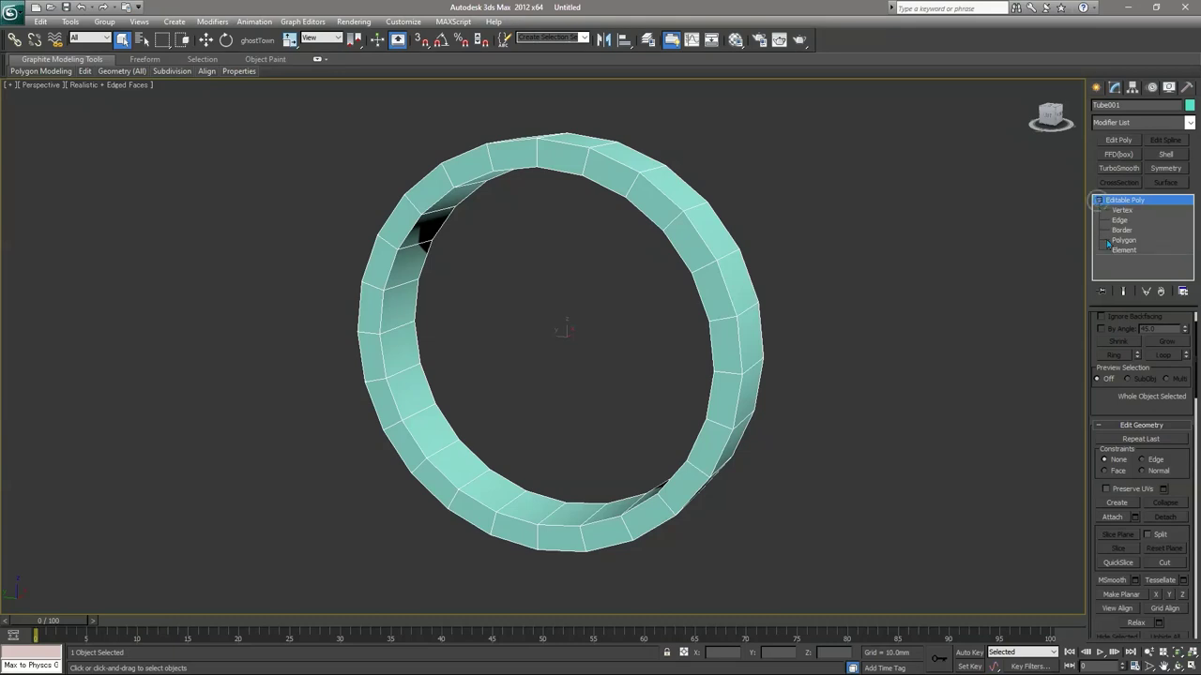
pyautogui.click(1123, 240)
pyautogui.click(742, 298)
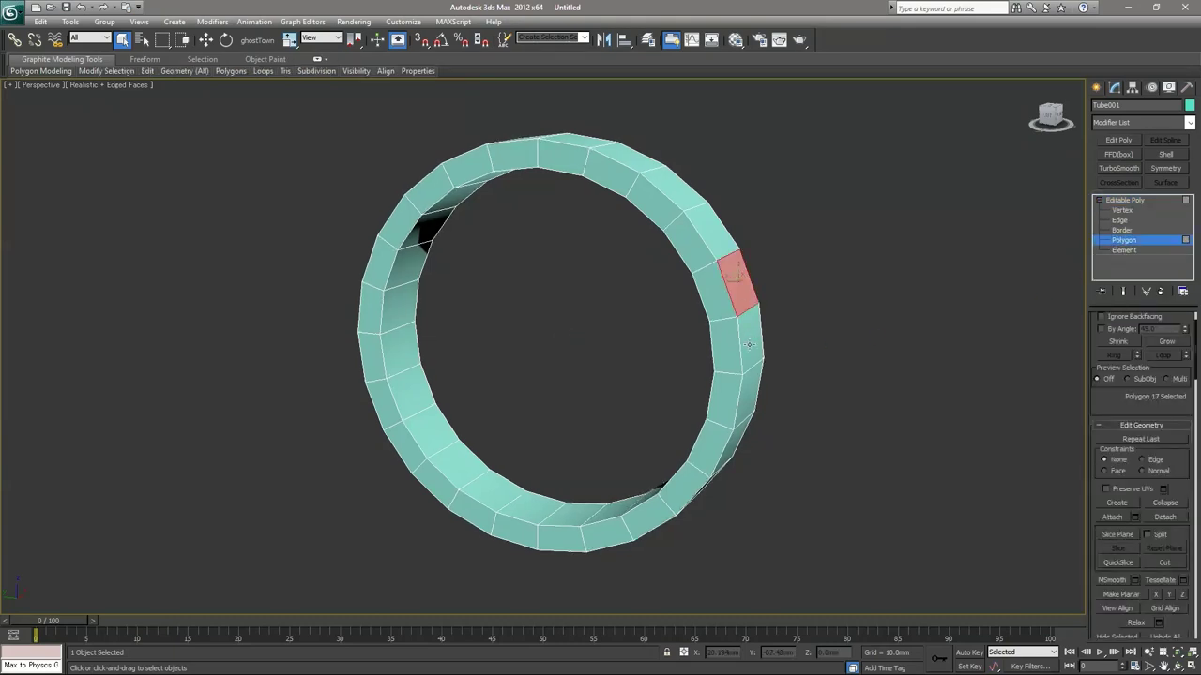
pyautogui.keyDown('shift'); pyautogui.click(748, 346); pyautogui.keyUp('shift')
pyautogui.keyDown('ctrl'); pyautogui.click(412, 391); pyautogui.keyUp('ctrl')
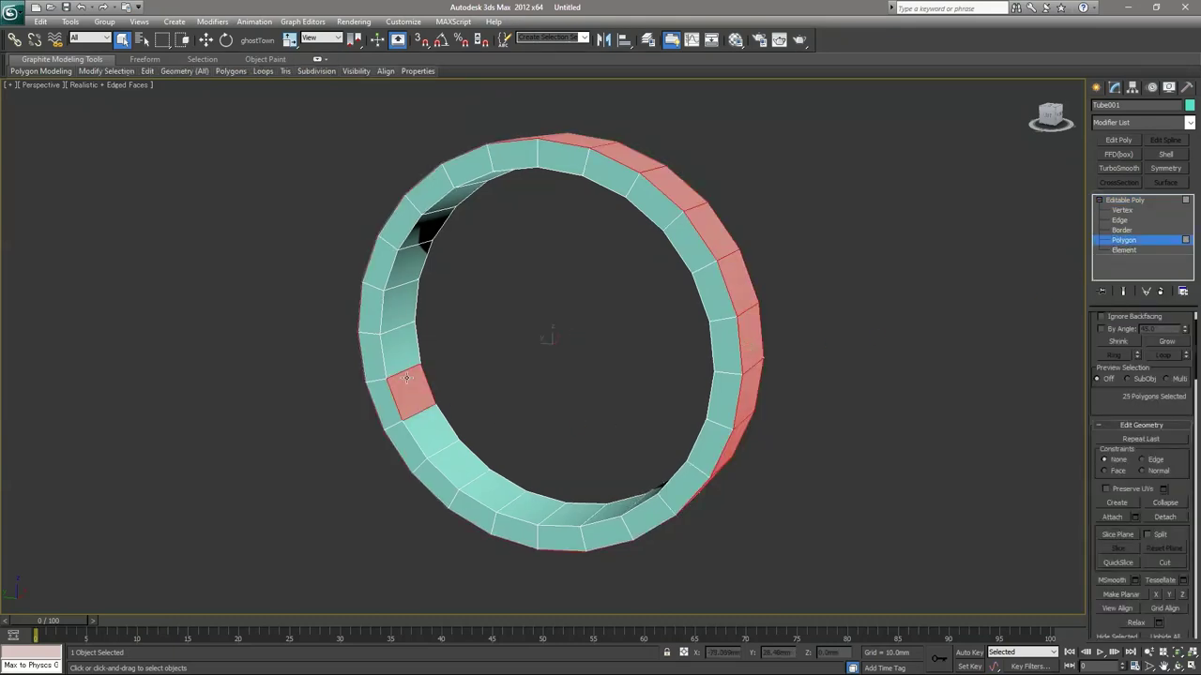
pyautogui.keyDown('shift'); pyautogui.click(404, 353); pyautogui.keyUp('shift')
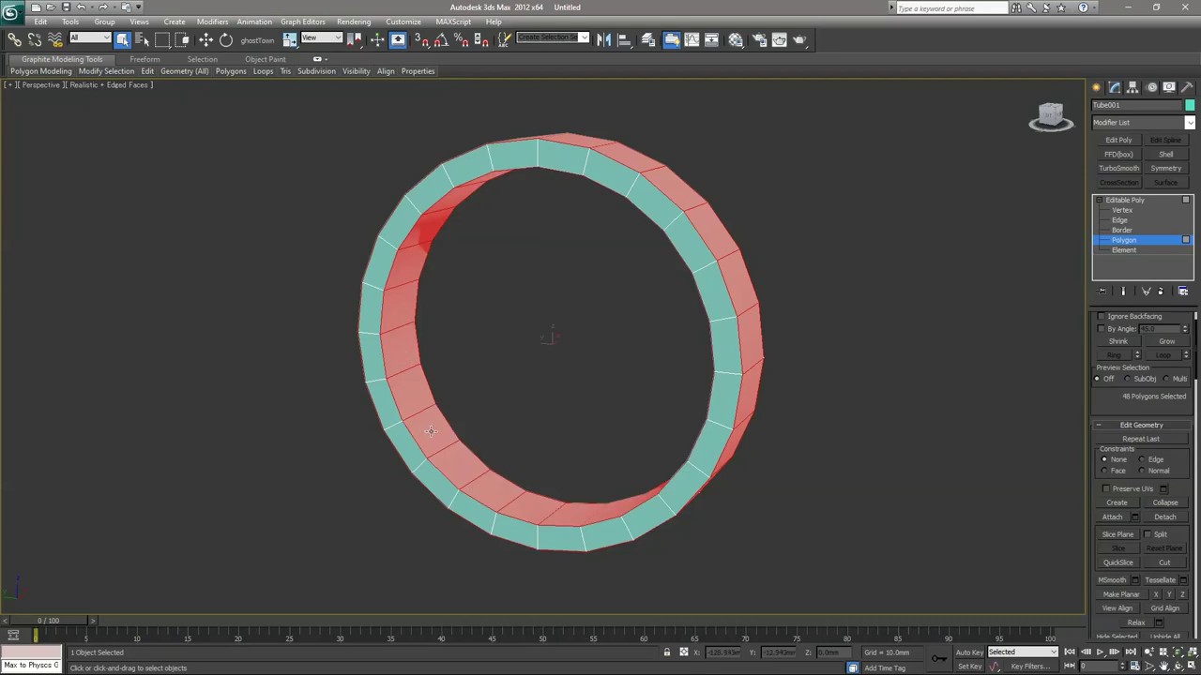
pyautogui.press('Delete')
# Delete the rear ring element so that only the front flat ring is kept
pyautogui.press('5')
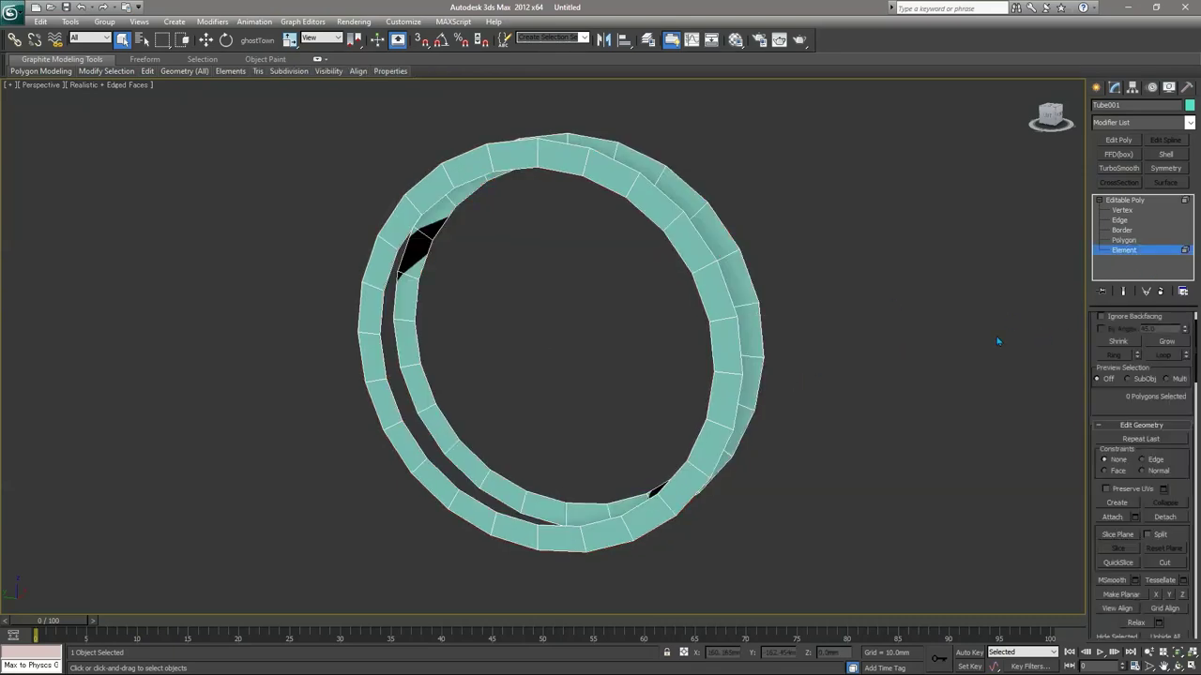
pyautogui.click(751, 321)
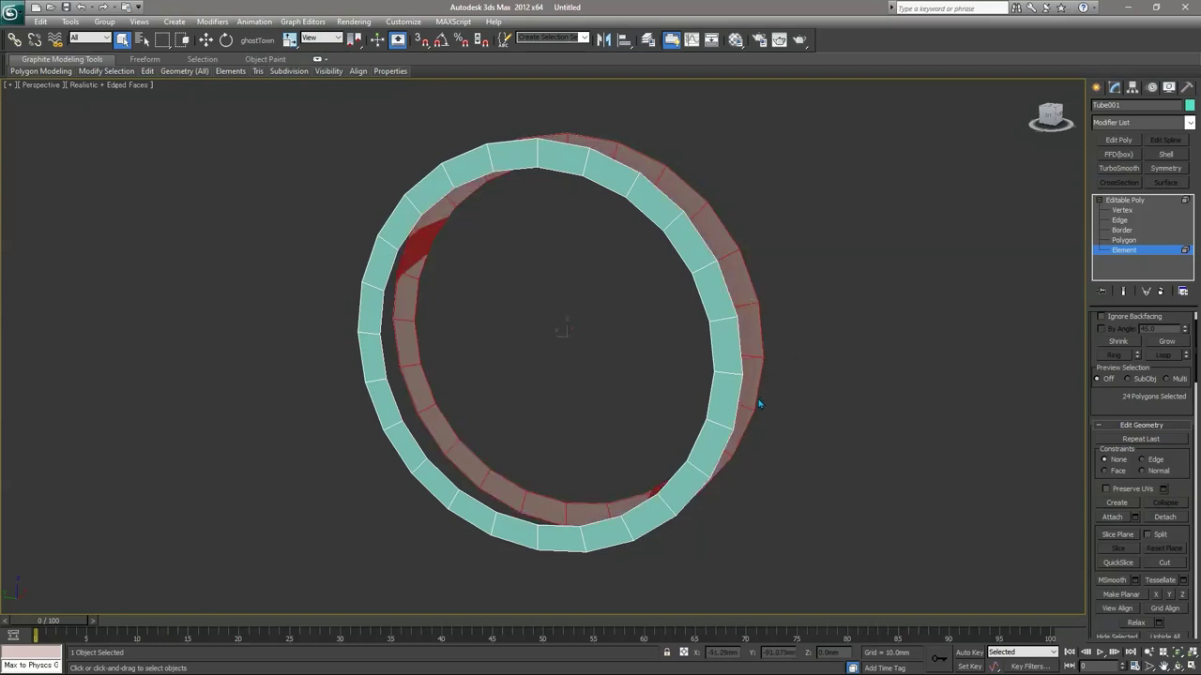
pyautogui.press('Delete')
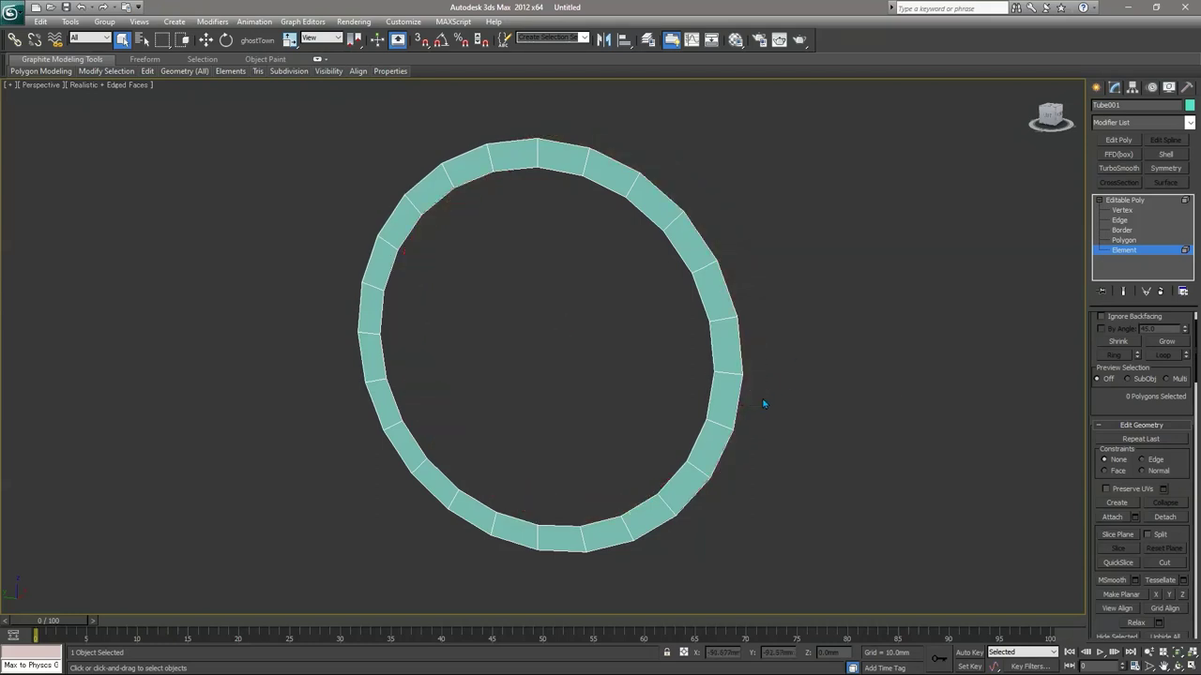
# Delete the eight lowest polygons of the ring in the Left wireframe view, leaving an open arch
pyautogui.click(1118, 240)
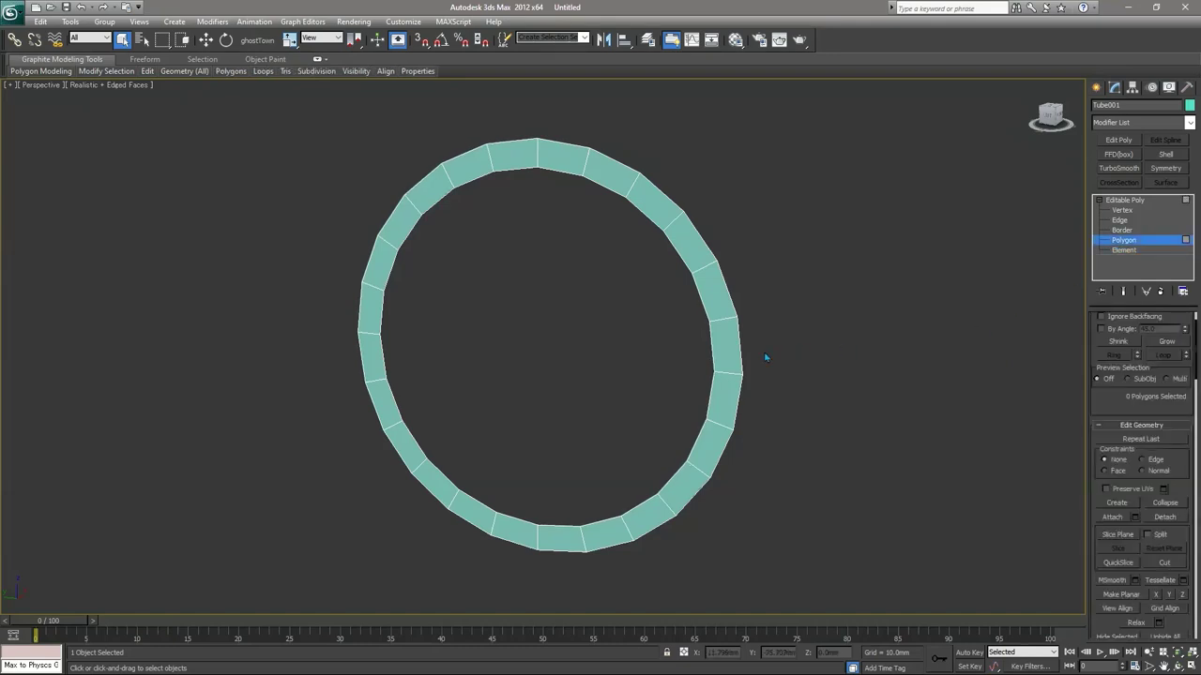
pyautogui.press('l')
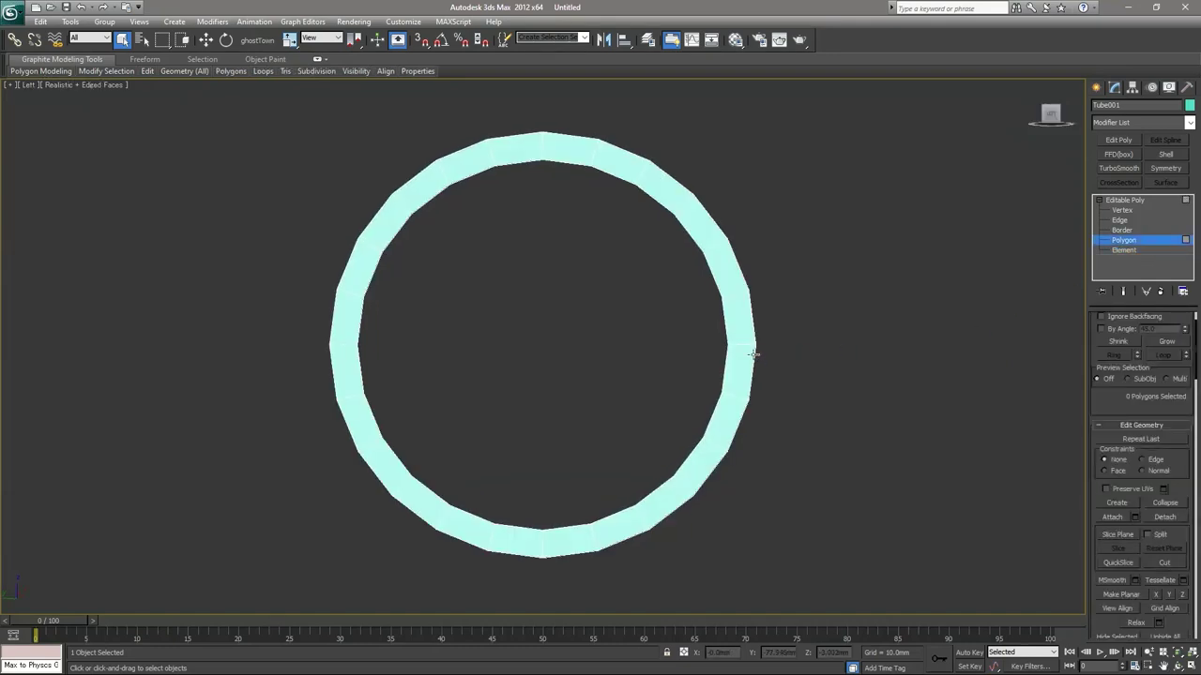
pyautogui.press('F3')
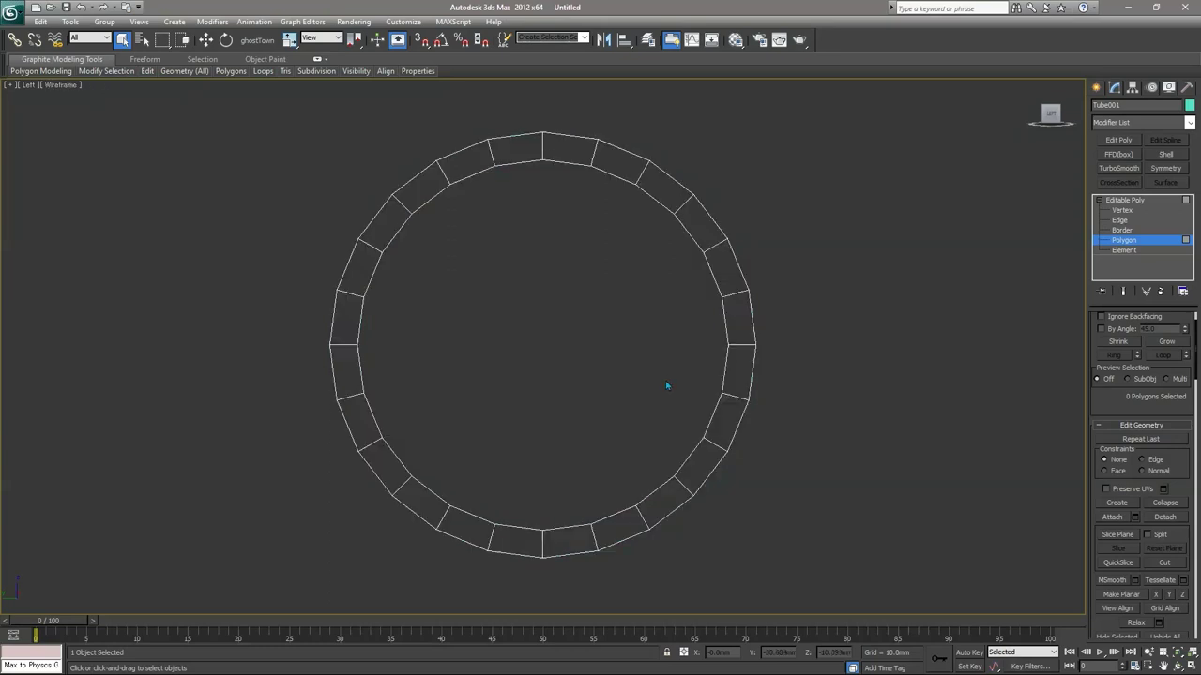
pyautogui.moveTo(603, 416); pyautogui.dragTo(640, 362, button='middle')
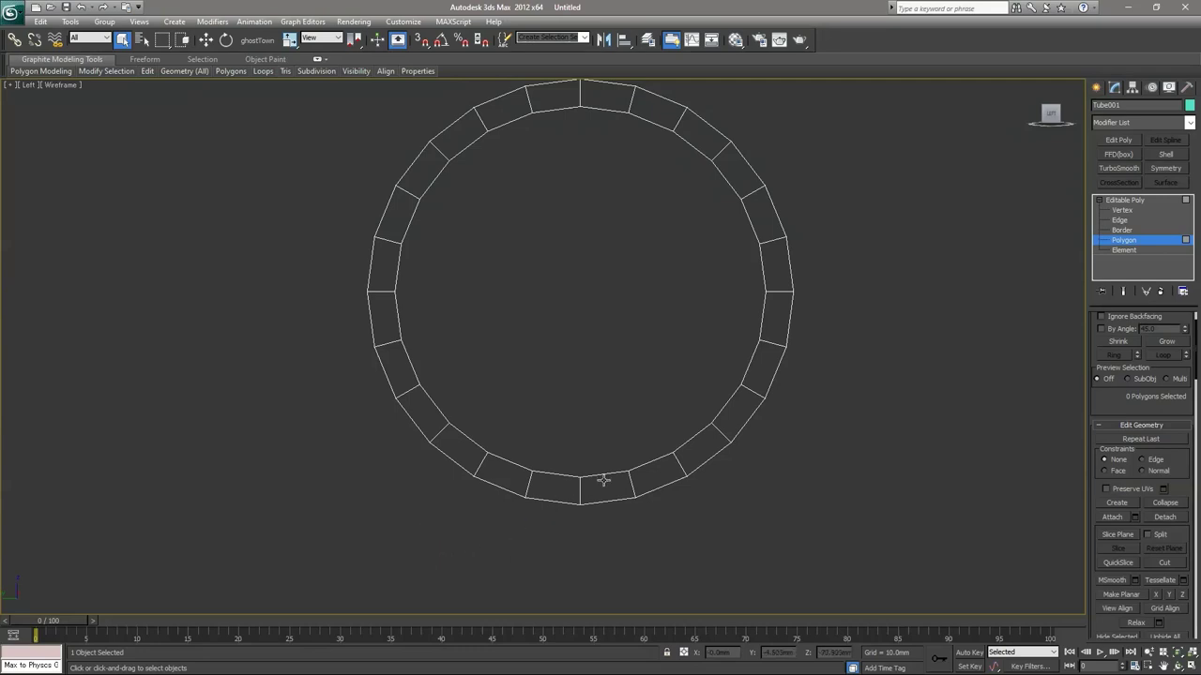
pyautogui.click(696, 444)
pyautogui.moveTo(396, 593); pyautogui.dragTo(722, 413)
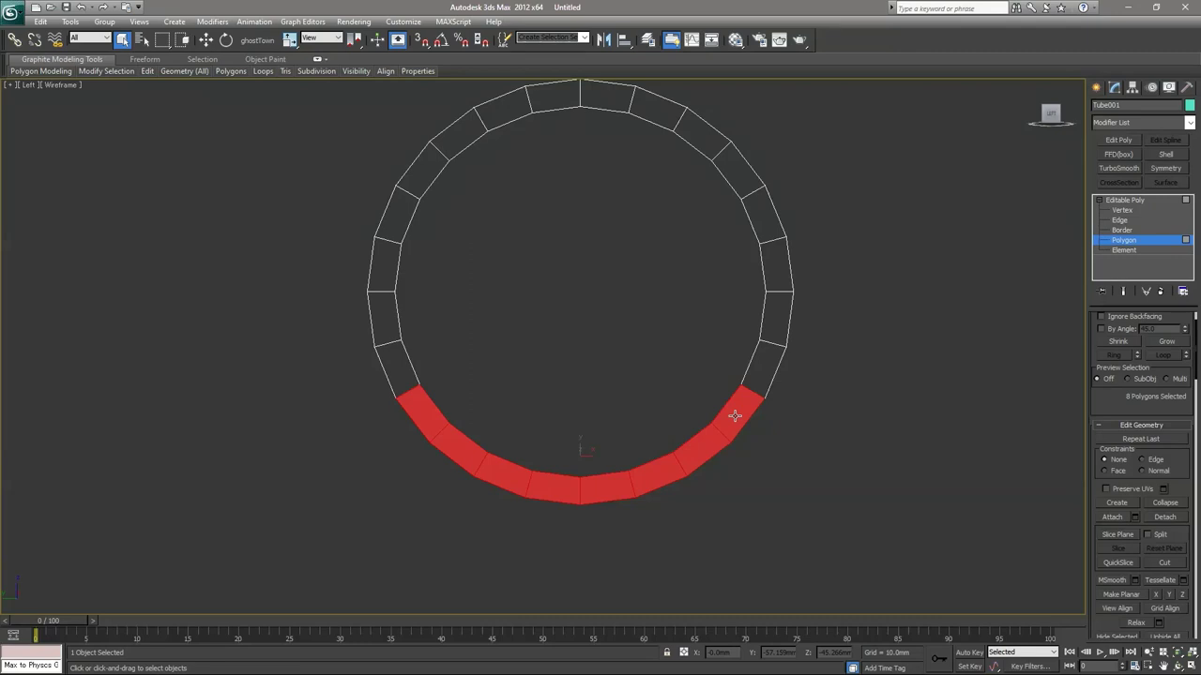
pyautogui.press('Delete')
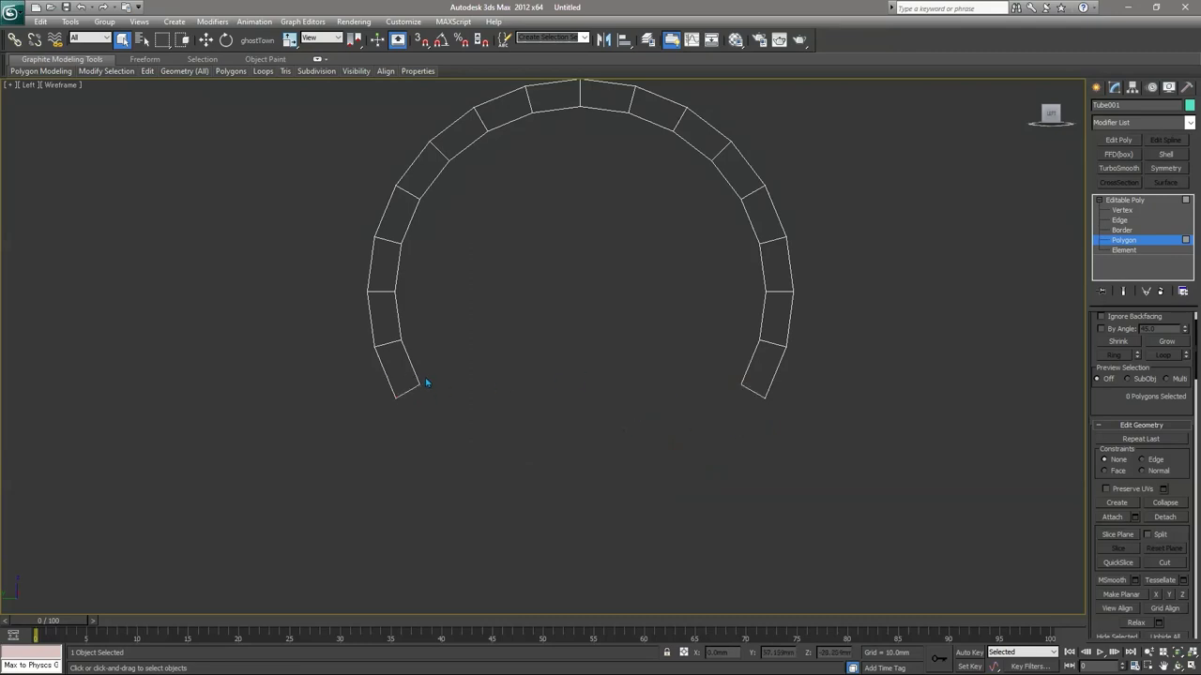
# Select all of the arch's remaining polygons to count them, then clear the selection
pyautogui.click(398, 367)
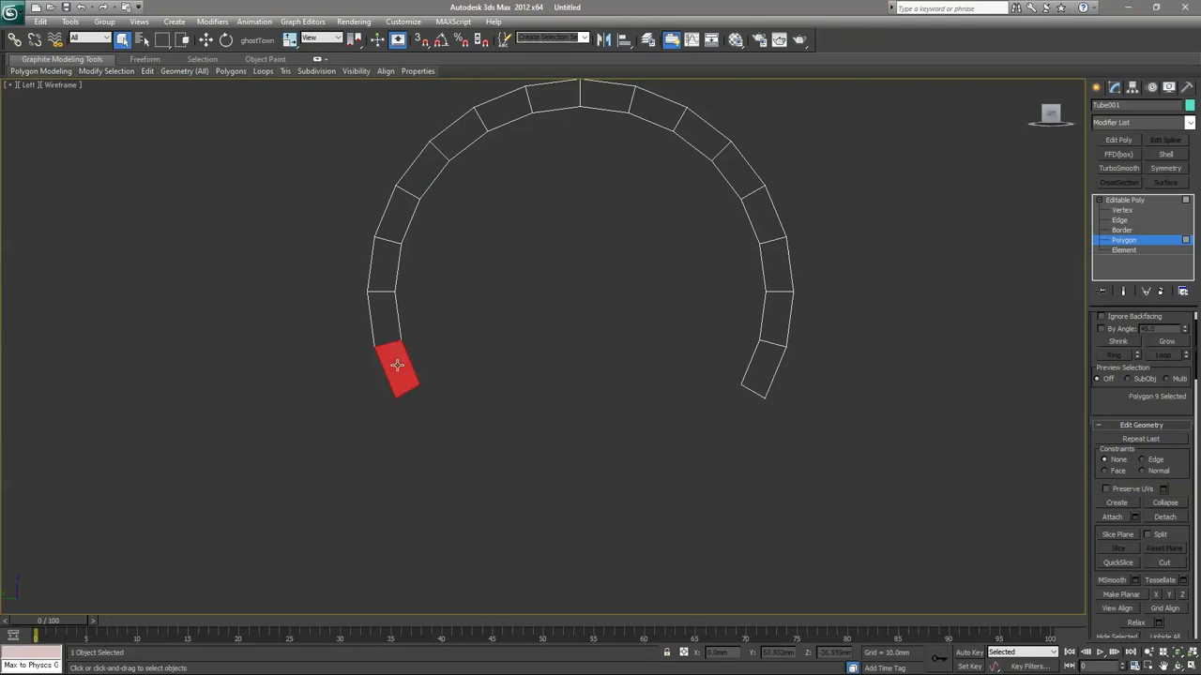
pyautogui.keyDown('shift'); pyautogui.click(389, 322); pyautogui.keyUp('shift')
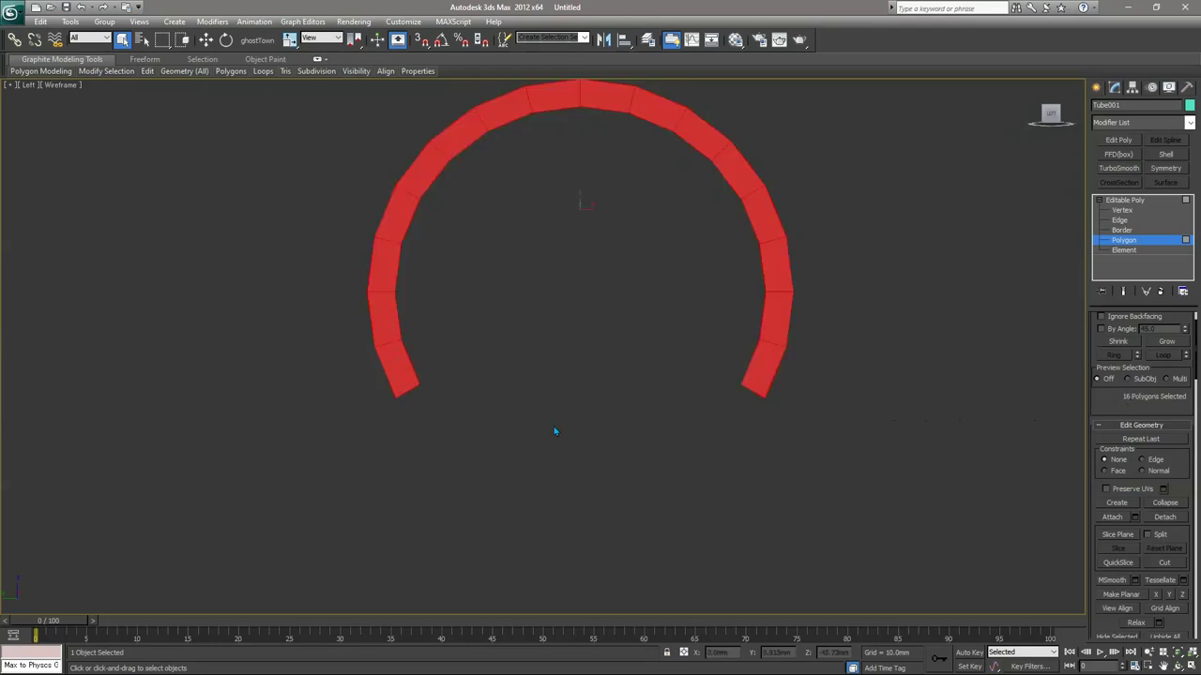
pyautogui.click(606, 406)
# Make the end edge of the arch's left leg planar in Y and move it slightly outward
pyautogui.click(1121, 220)
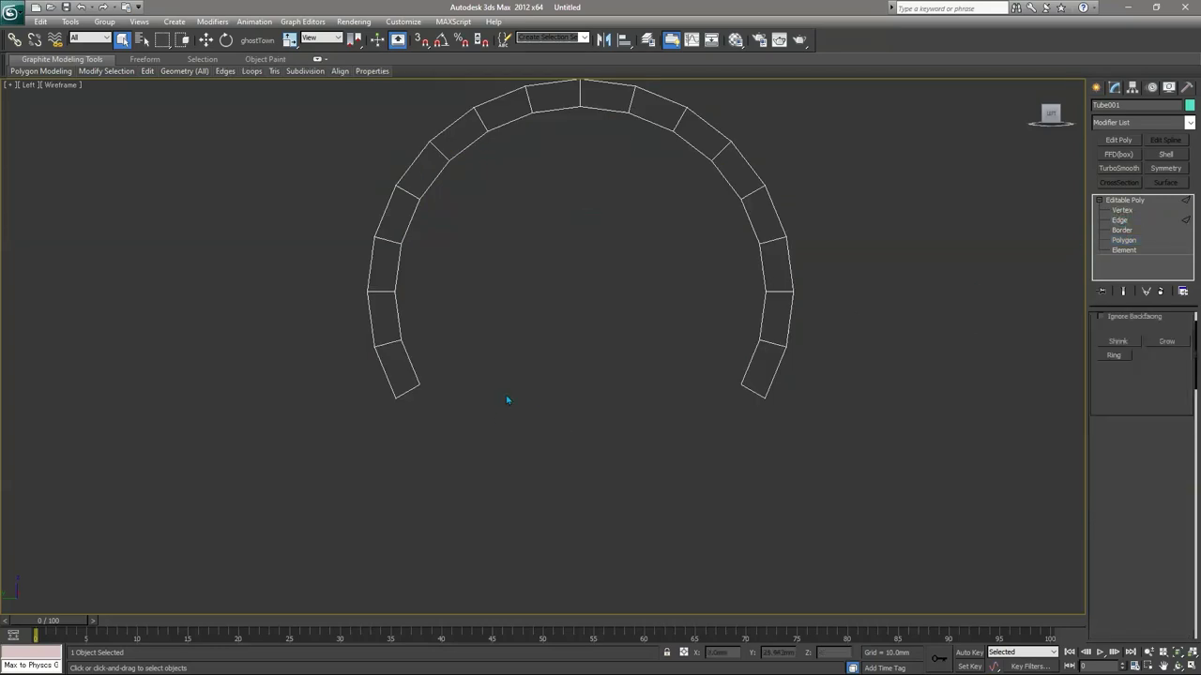
pyautogui.click(408, 388)
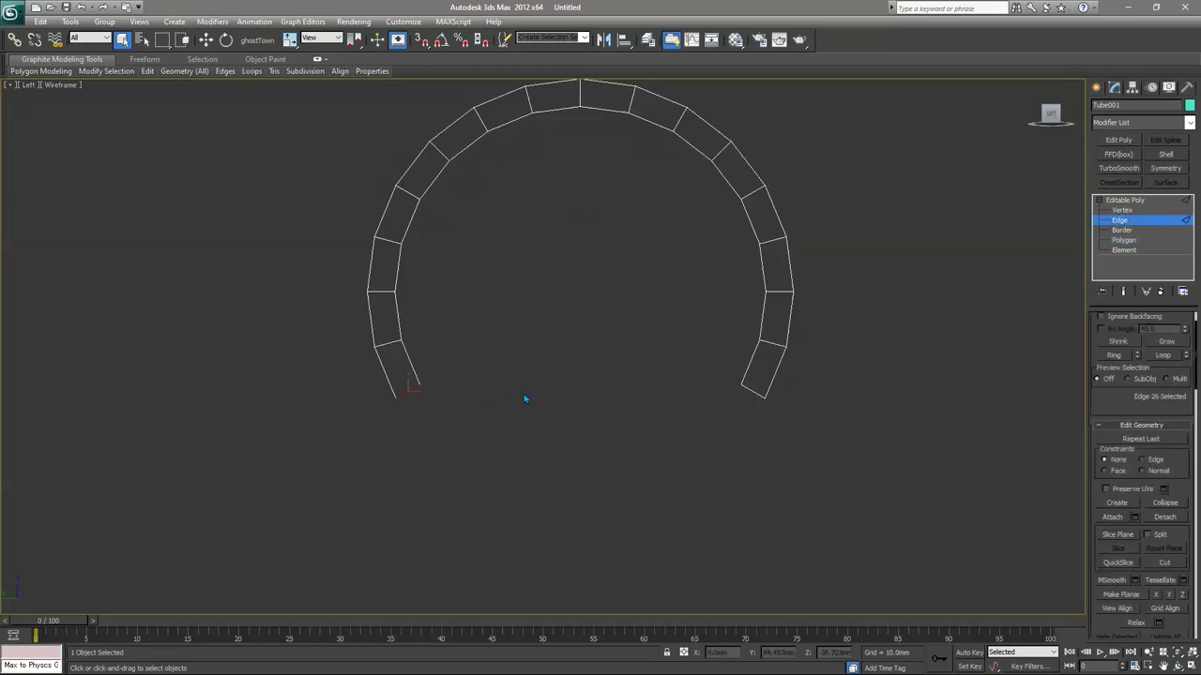
pyautogui.click(1138, 426)
pyautogui.click(1138, 427)
pyautogui.scroll(-2, 1139, 450)
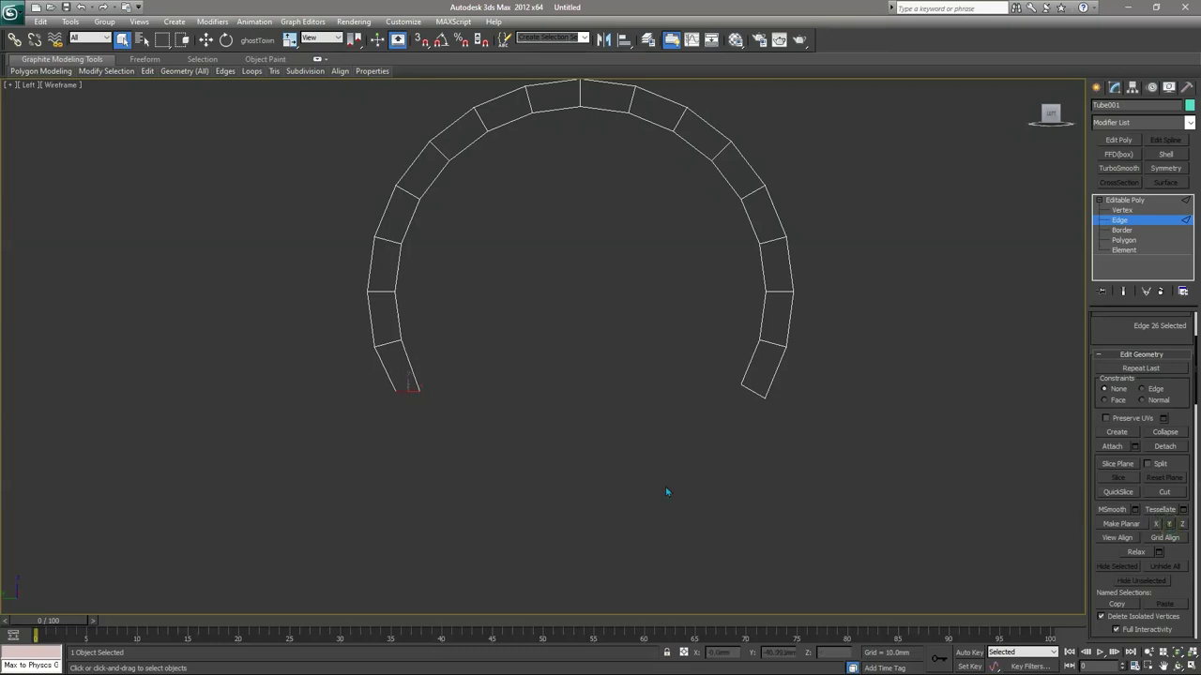
pyautogui.press('w')
pyautogui.moveTo(417, 392); pyautogui.dragTo(404, 389)
pyautogui.press('q')
# Level the left leg's next edge up with Make Planar in Y and shift it slightly outward
pyautogui.click(397, 344)
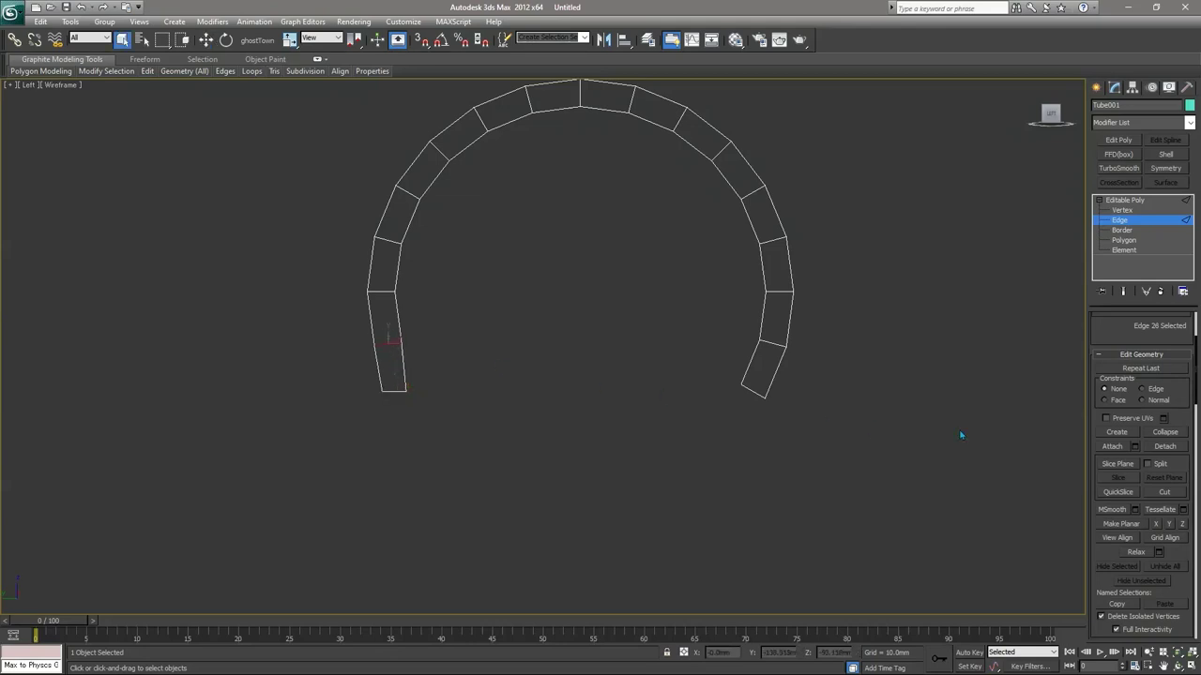
pyautogui.press('w')
pyautogui.moveTo(396, 347); pyautogui.dragTo(394, 344)
pyautogui.press('q')
# Make the right leg's two lowest edges planar in Y and shift them outward, the upper one by about 1.1 mm
pyautogui.click(768, 343)
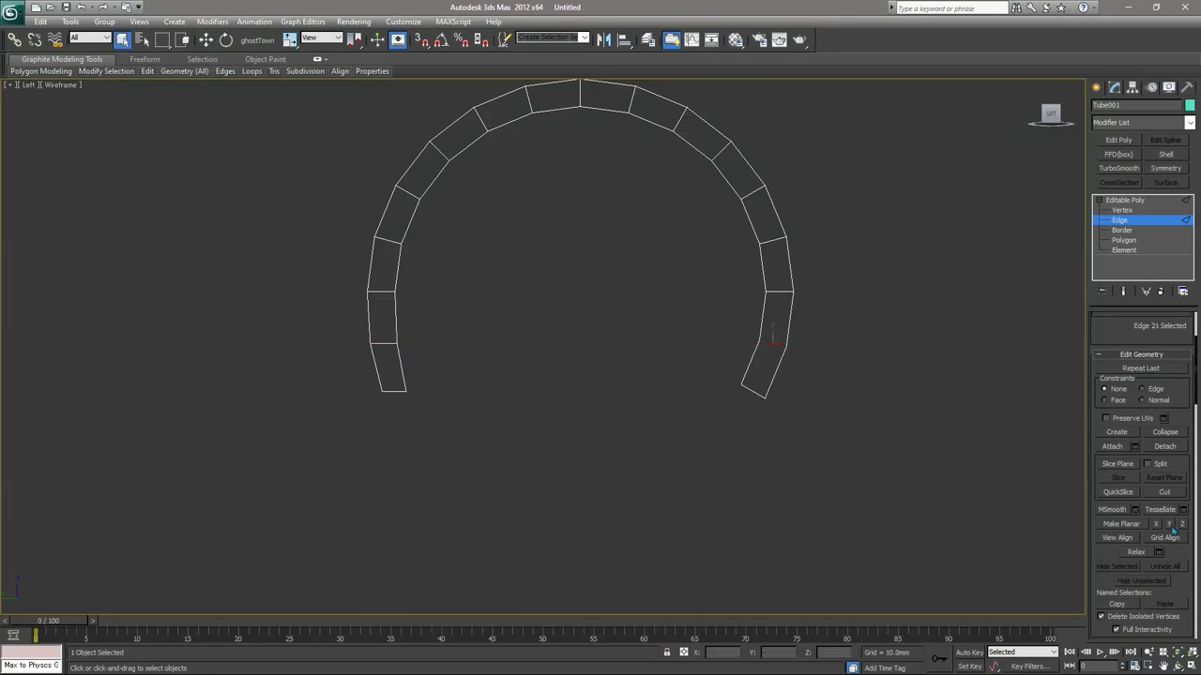
pyautogui.press('w')
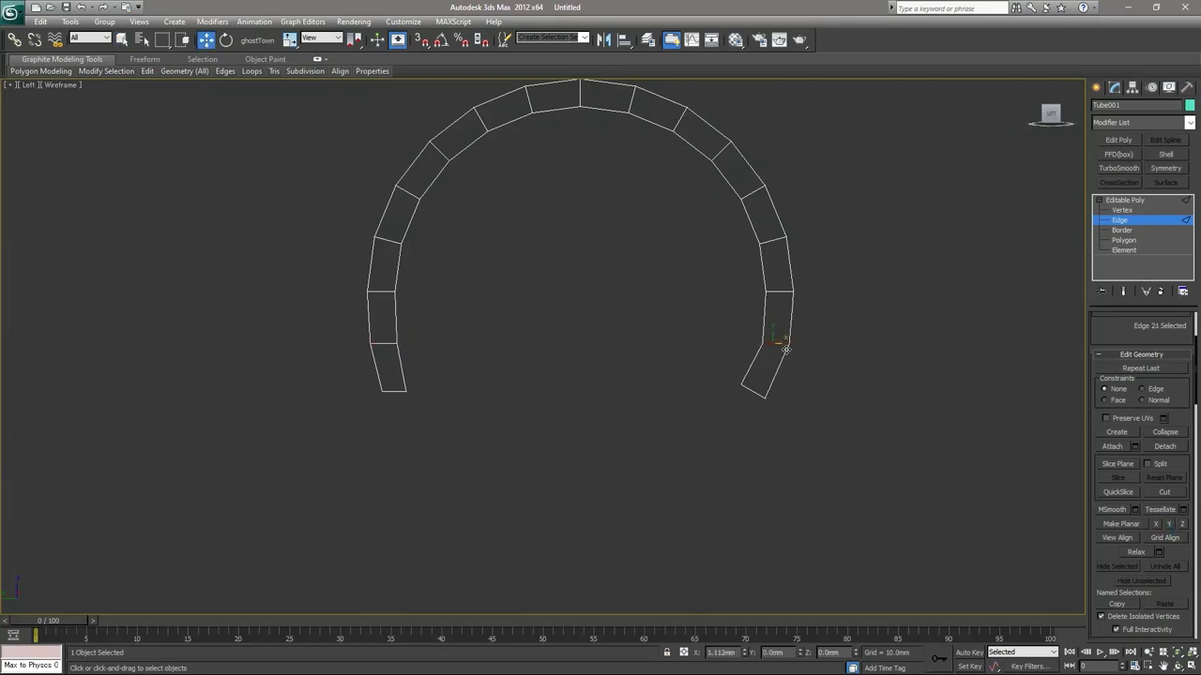
pyautogui.press('q')
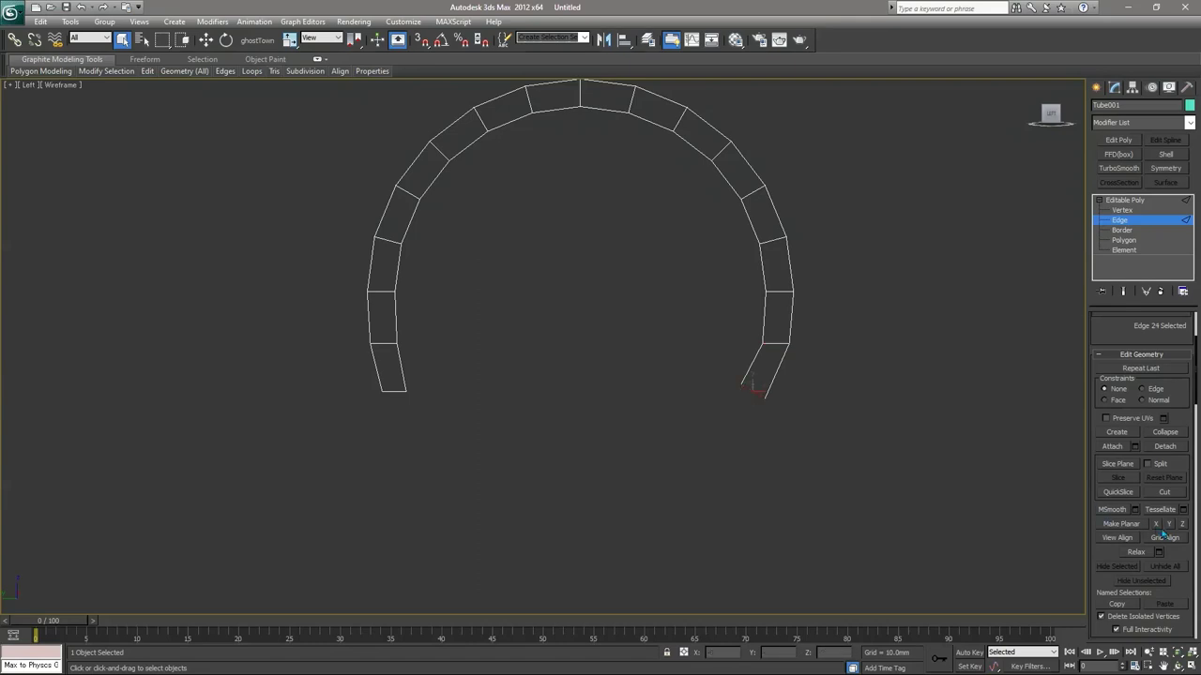
pyautogui.press('w')
pyautogui.moveTo(762, 388); pyautogui.dragTo(775, 396)
pyautogui.press('q')
pyautogui.click(852, 283)
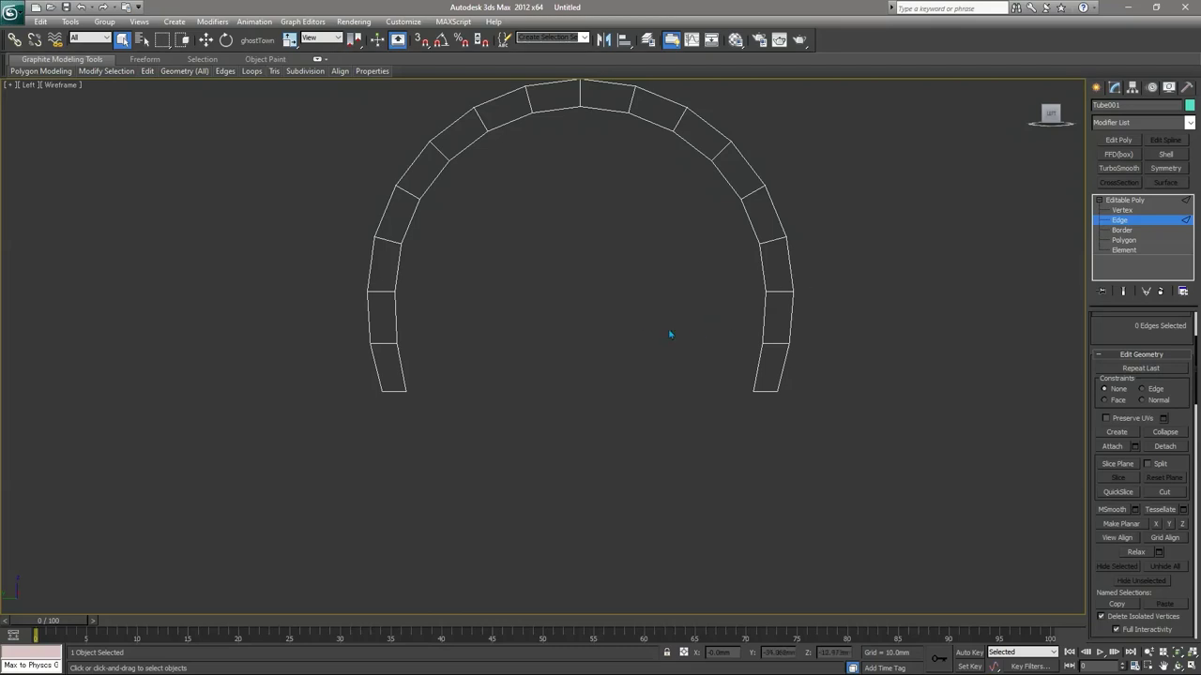
pyautogui.moveTo(555, 275); pyautogui.dragTo(548, 321, button='middle')
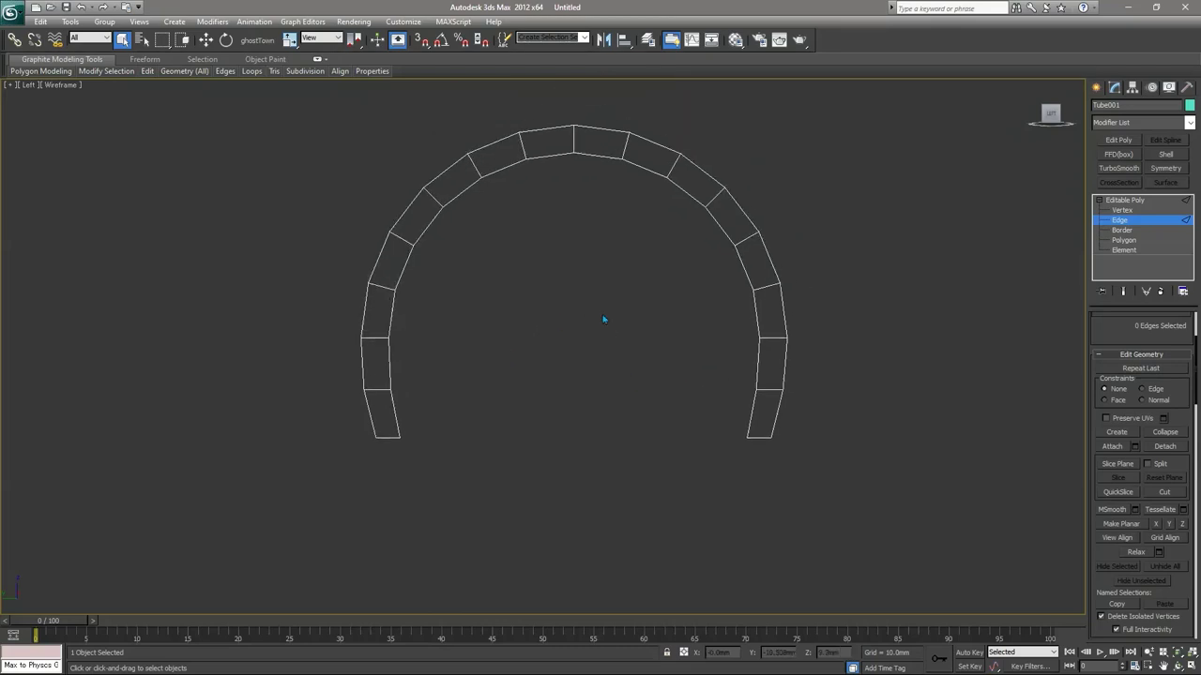
pyautogui.press('p')
pyautogui.scroll(2, 625, 359)
pyautogui.scroll(-3, 648, 354)
pyautogui.keyDown('alt'); pyautogui.moveTo(648, 354); pyautogui.dragTo(525, 363, button='middle'); pyautogui.keyUp('alt')
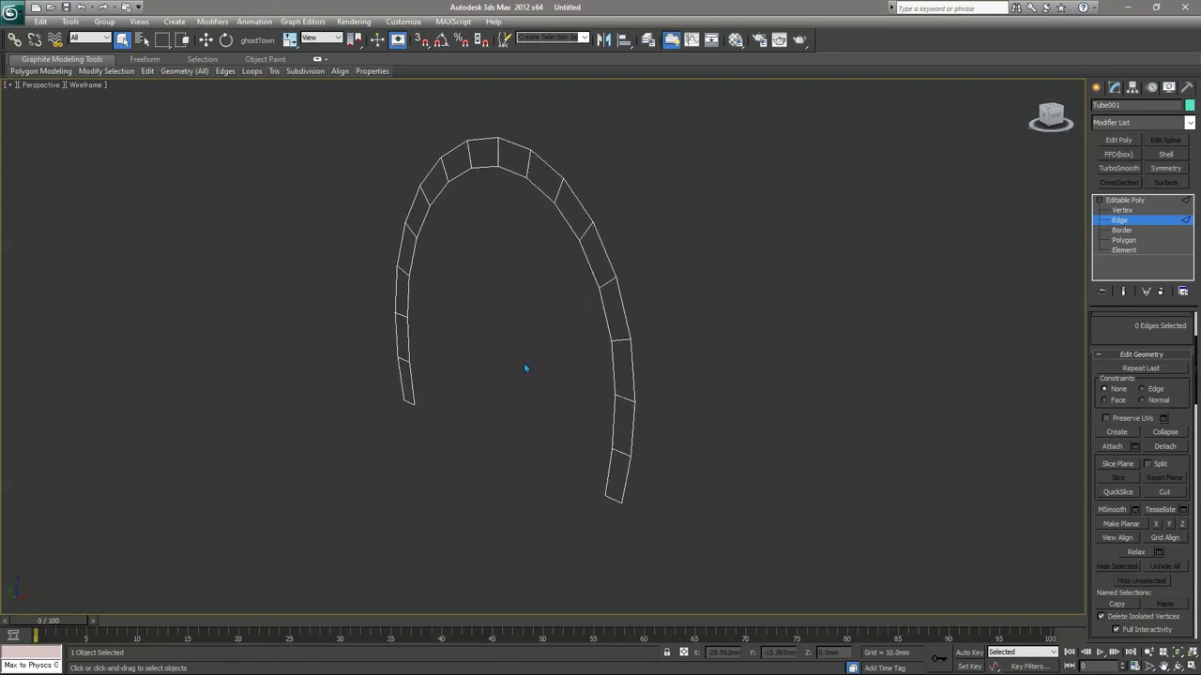
pyautogui.press('f')
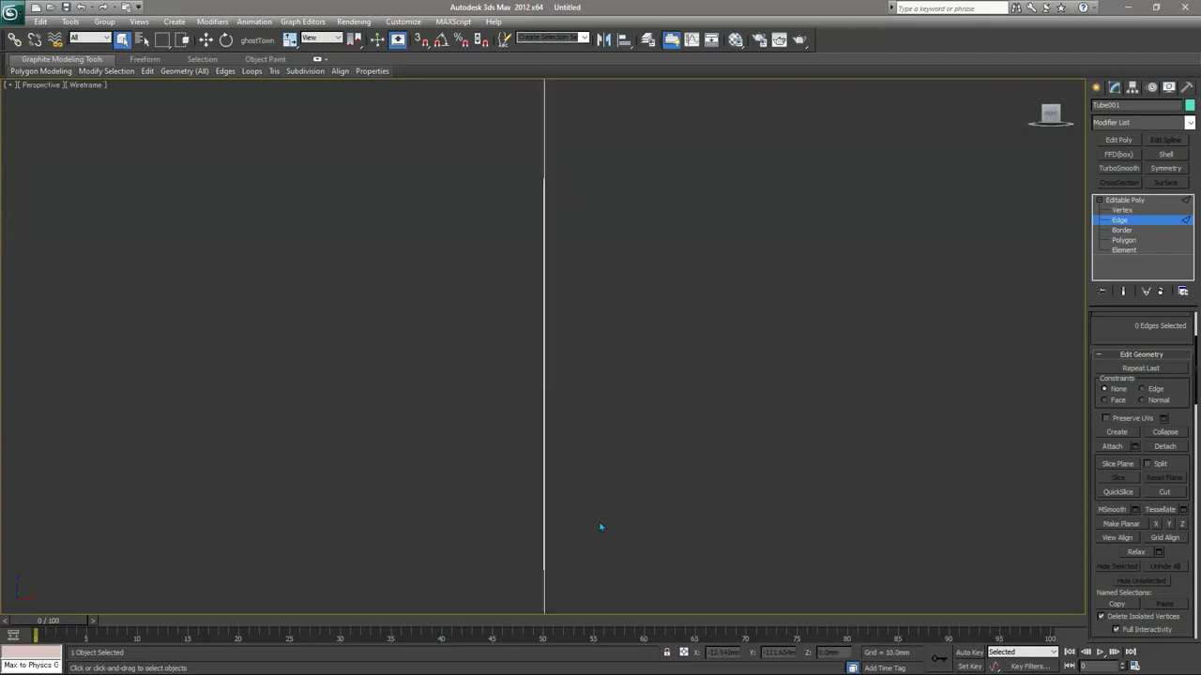
pyautogui.press('p')
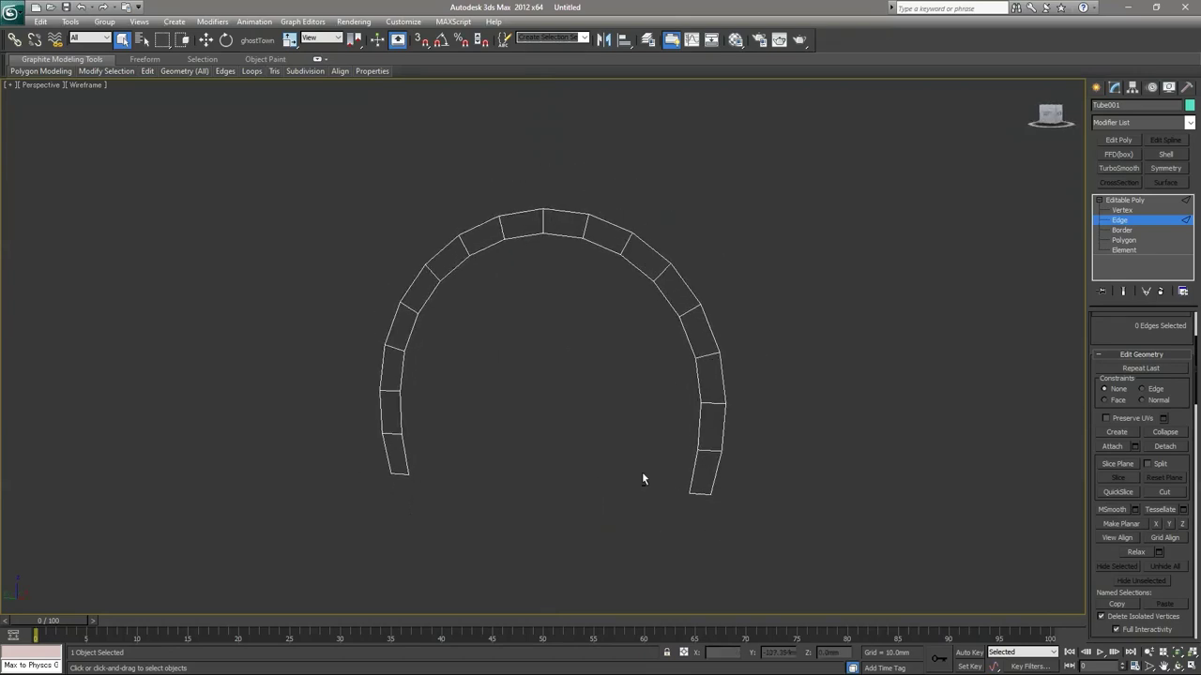
# Select the whole arch element and apply an FFD(box) 4x4x4 modifier to it
pyautogui.click(1123, 249)
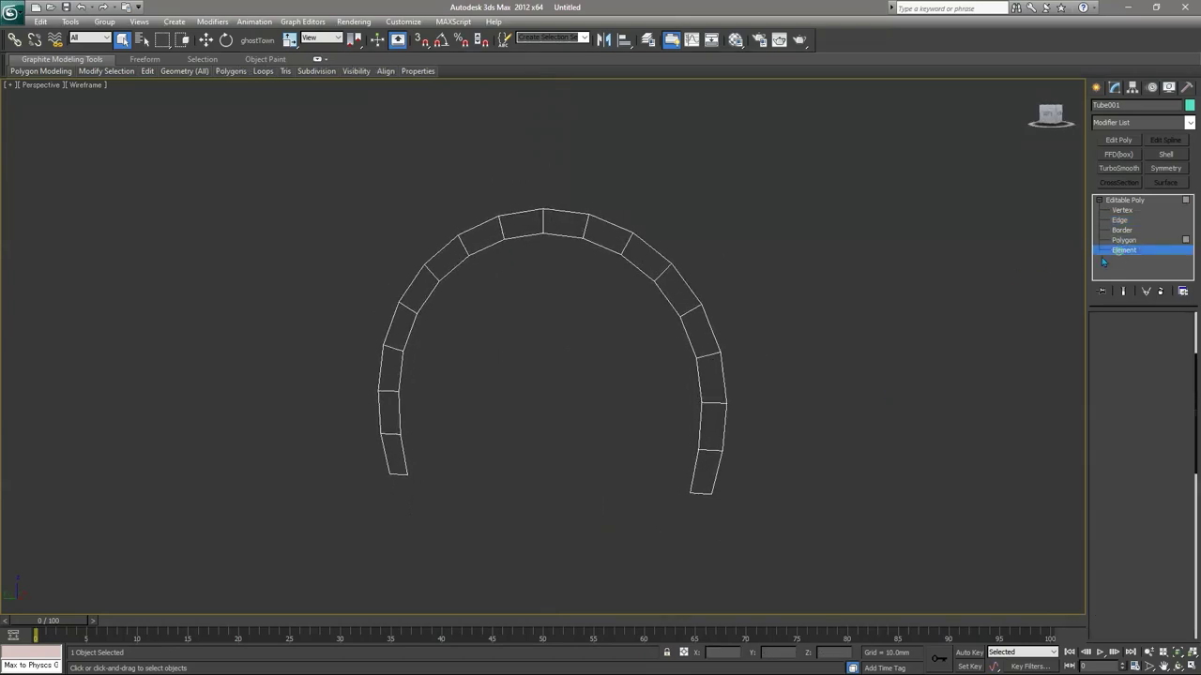
pyautogui.moveTo(722, 302); pyautogui.dragTo(585, 422)
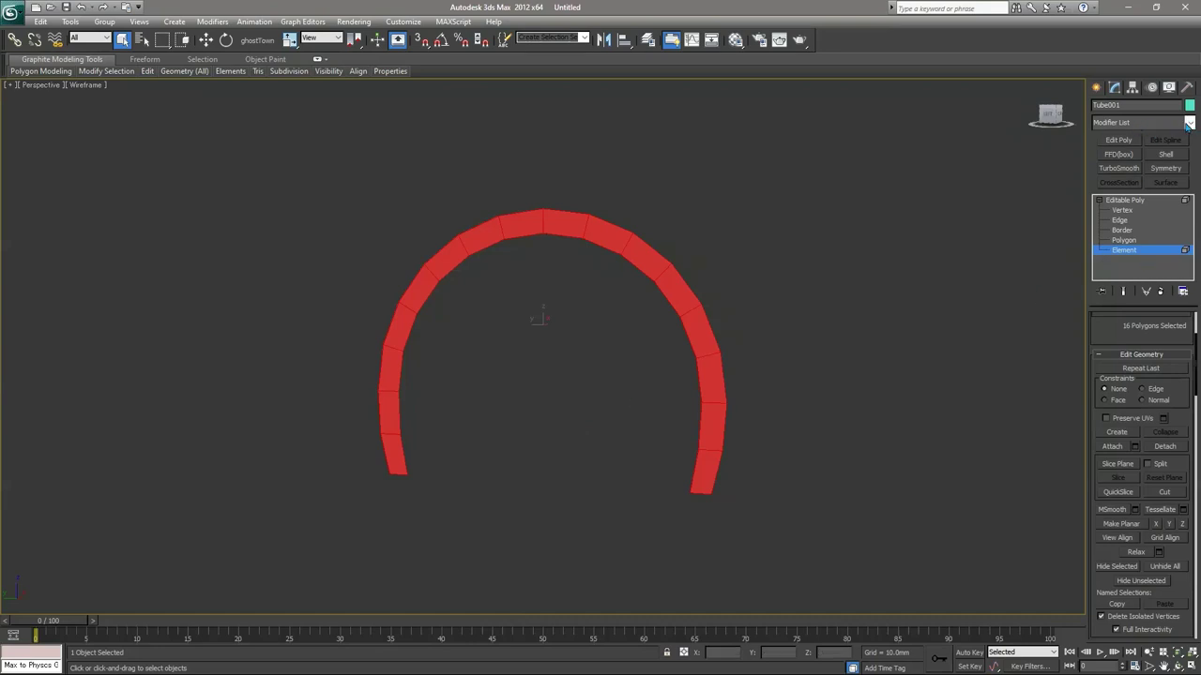
pyautogui.click(1190, 125)
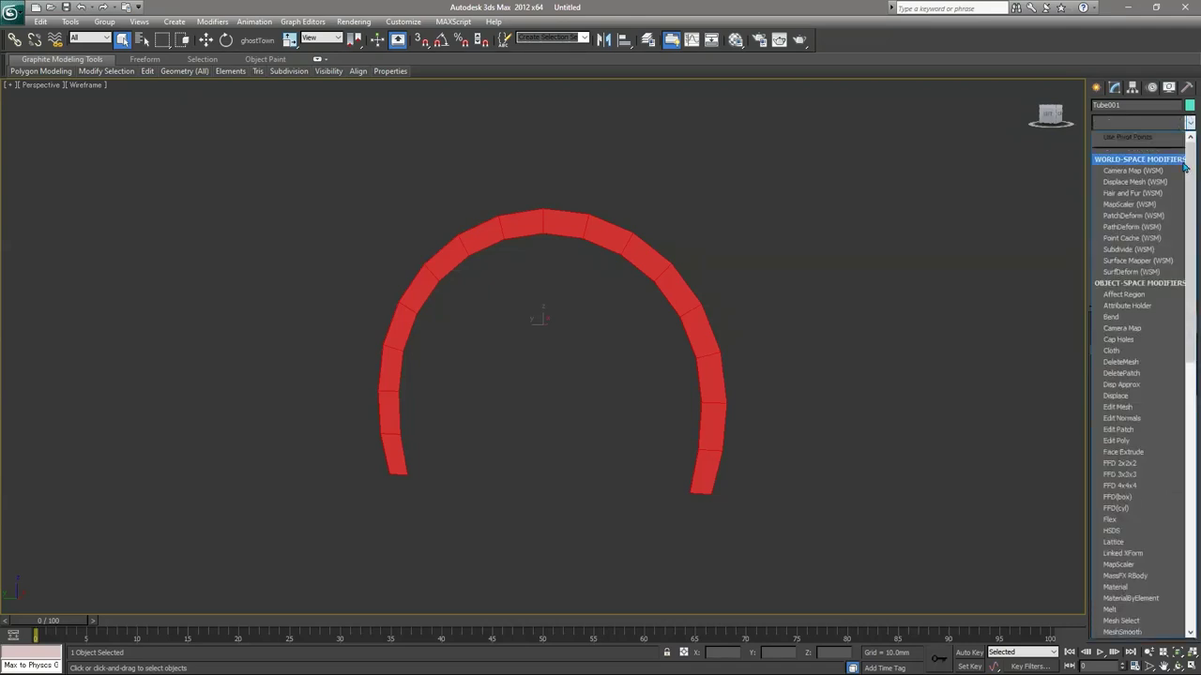
pyautogui.scroll(-1, 1146, 366)
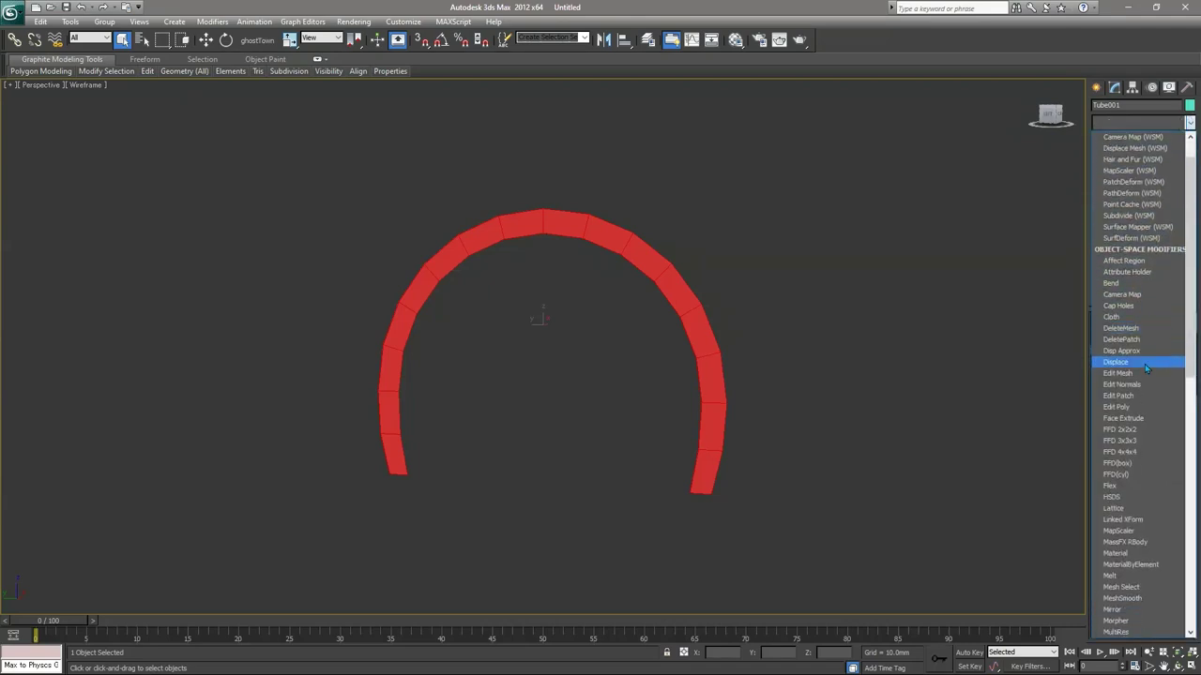
pyautogui.click(1119, 464)
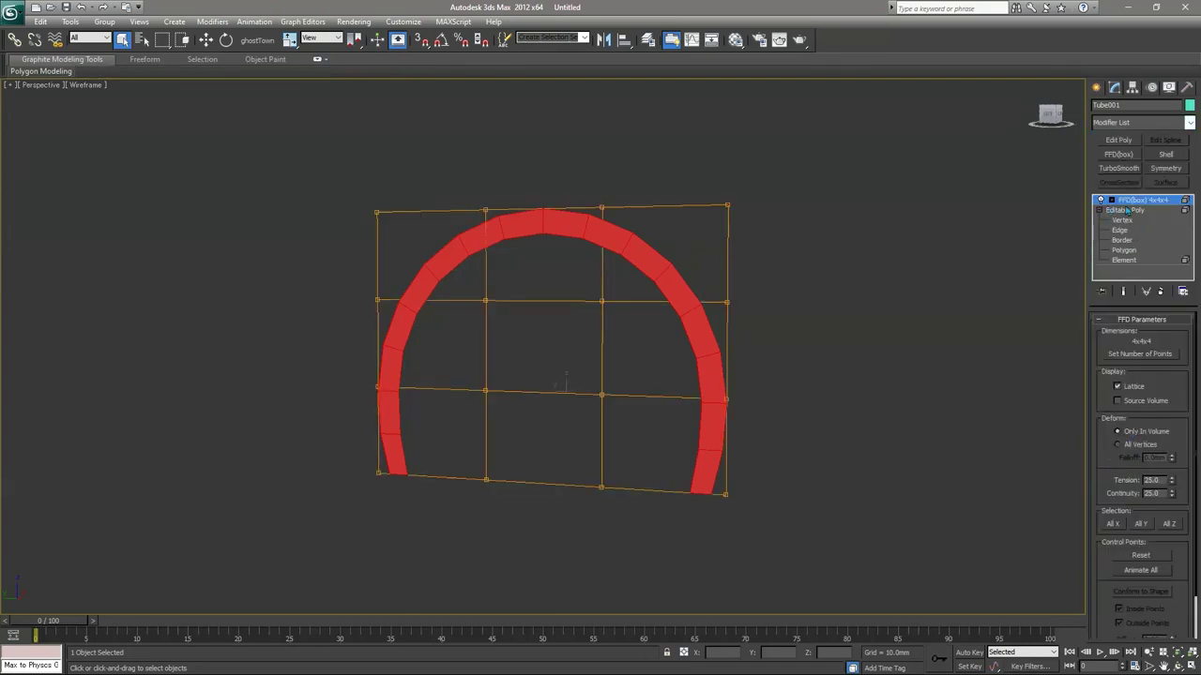
# Shift the FFD lattice's two lowest rows of control points toward positive X in the Front view, the lowest row furthest, to curve the legs
pyautogui.click(1112, 200)
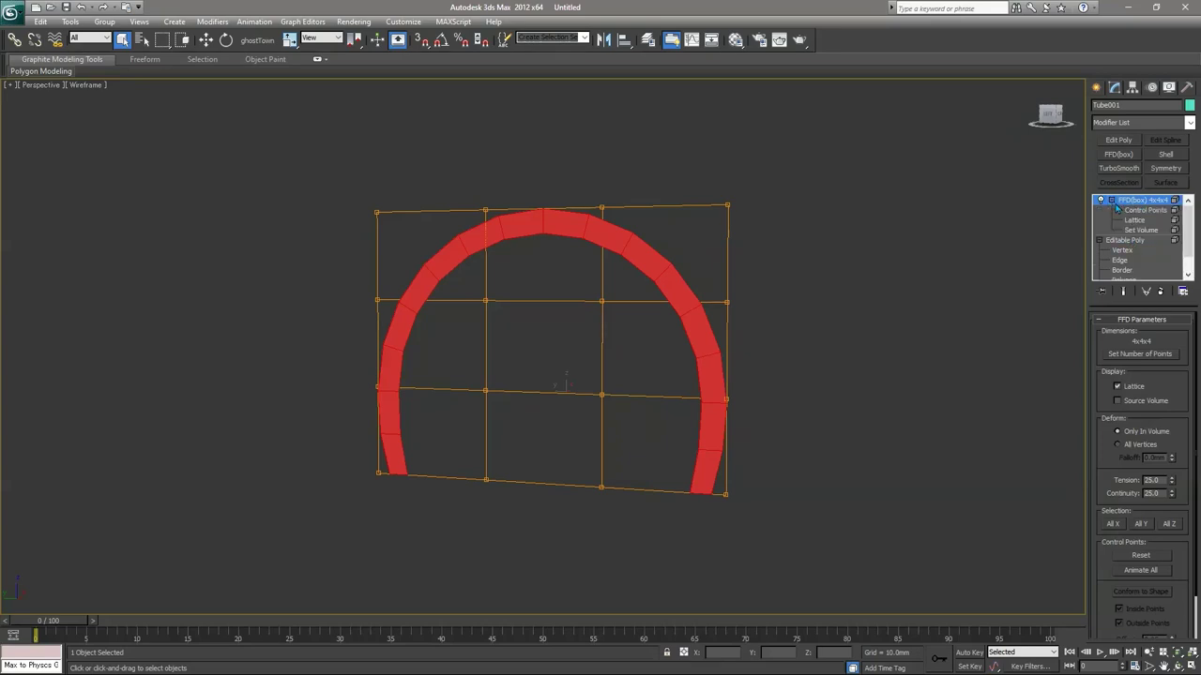
pyautogui.click(1128, 211)
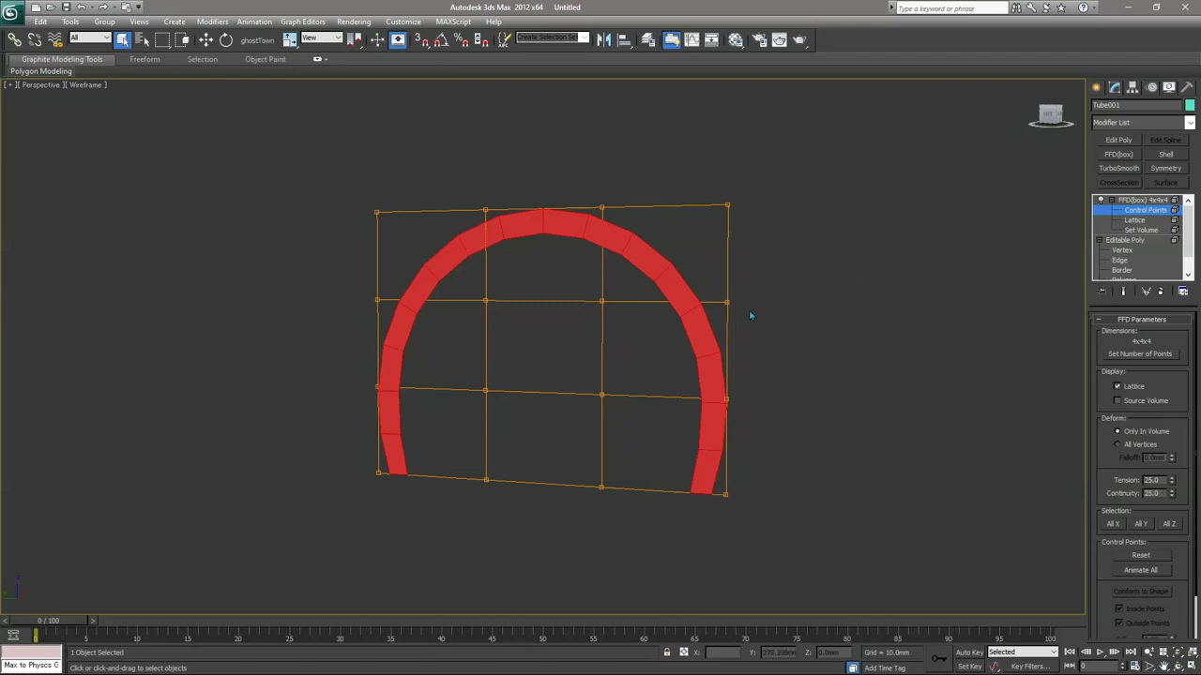
pyautogui.press('f')
pyautogui.moveTo(611, 421); pyautogui.dragTo(651, 373, button='middle')
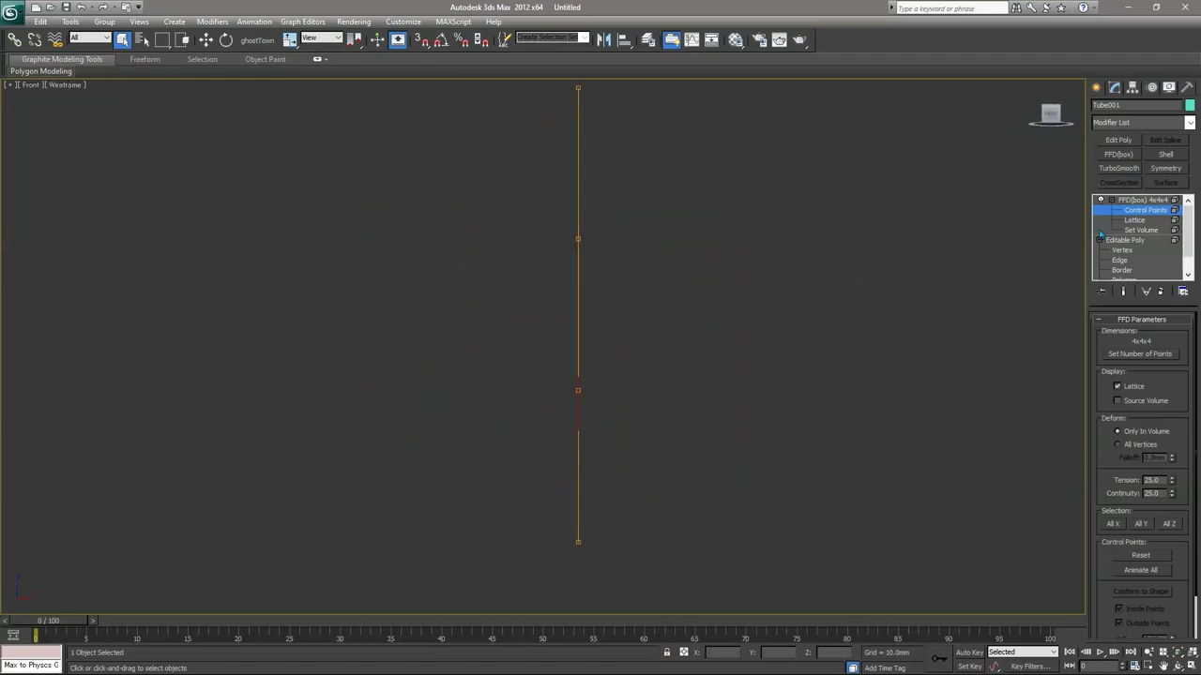
pyautogui.moveTo(540, 526); pyautogui.dragTo(607, 542)
pyautogui.press('w')
pyautogui.click(577, 392)
pyautogui.moveTo(587, 391); pyautogui.dragTo(596, 391)
pyautogui.press('q')
pyautogui.scroll(-5, 670, 354)
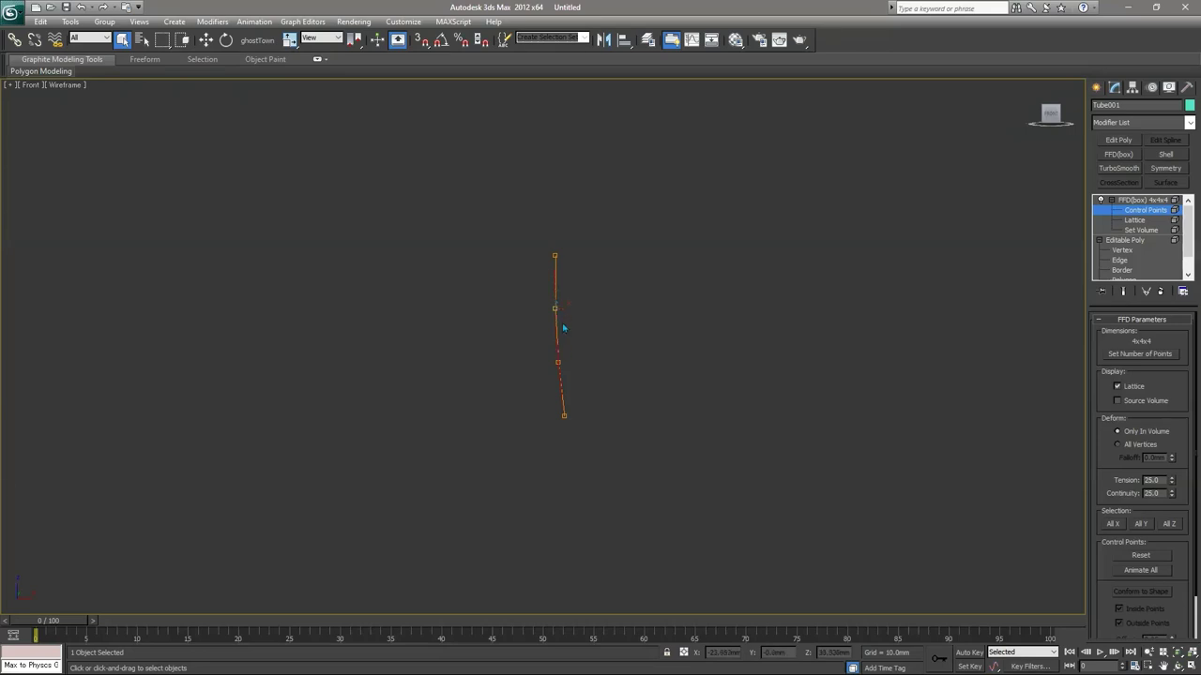
pyautogui.click(557, 363)
# Convert the deformed arch to an Editable Poly object
pyautogui.press('p')
pyautogui.keyDown('alt'); pyautogui.moveTo(595, 391); pyautogui.dragTo(544, 391, button='middle'); pyautogui.keyUp('alt')
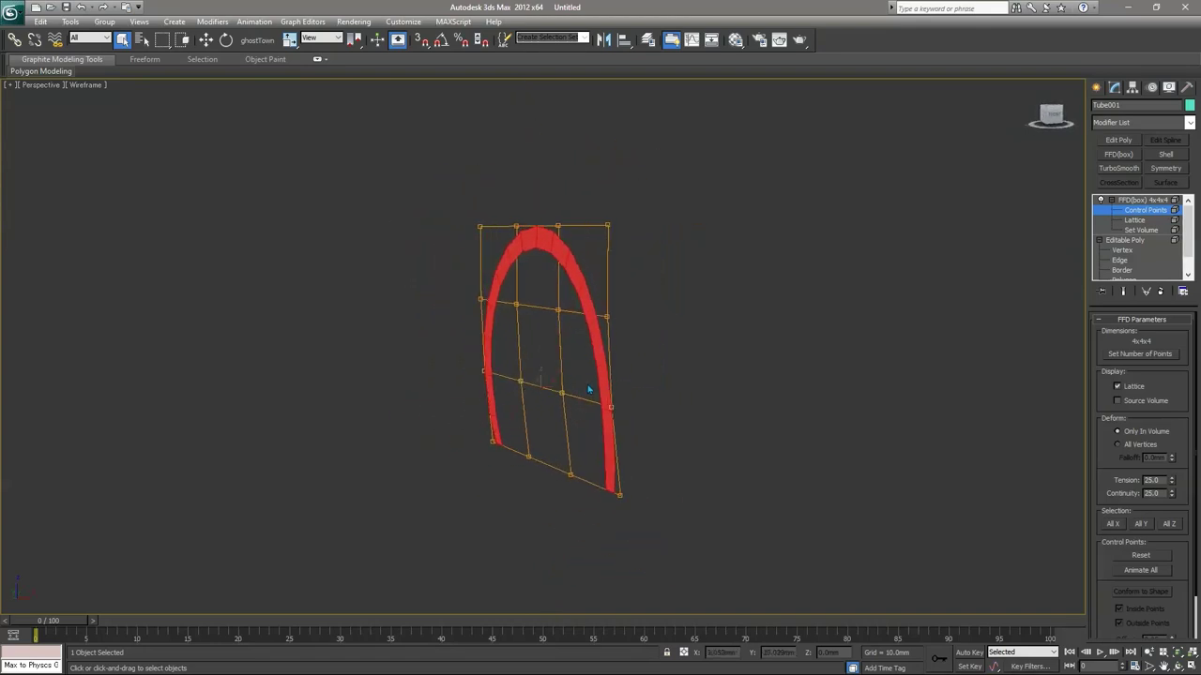
pyautogui.rightClick(575, 342)
pyautogui.moveTo(610, 437)
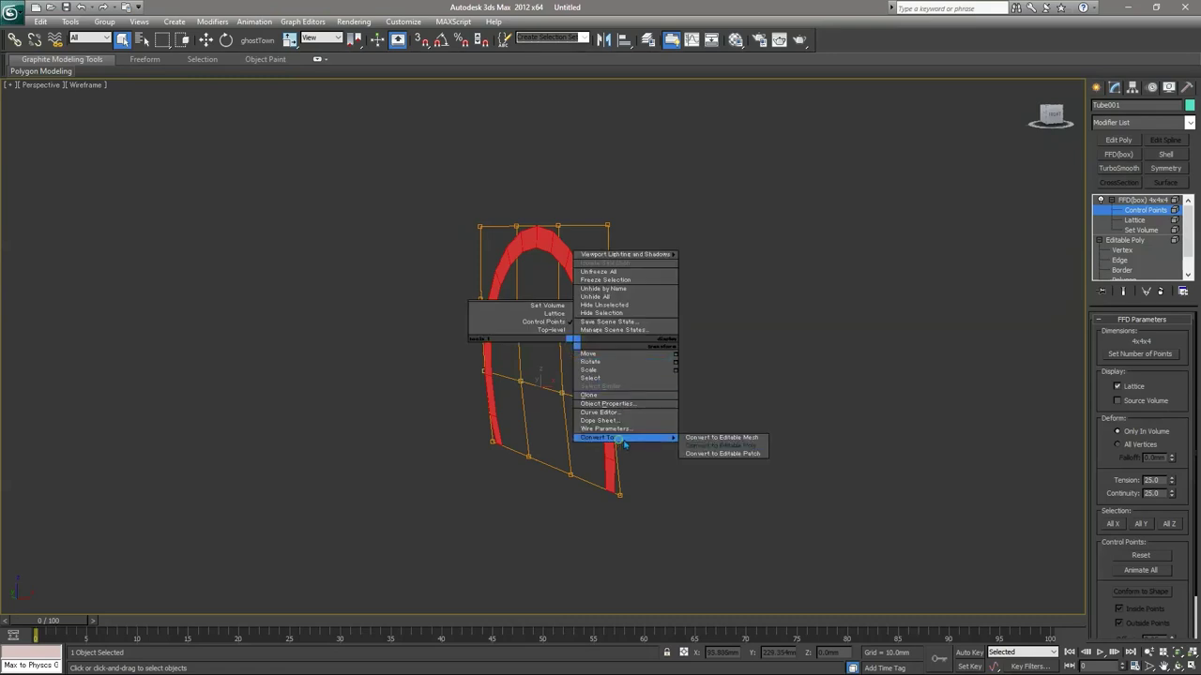
pyautogui.click(735, 446)
pyautogui.keyDown('alt'); pyautogui.moveTo(625, 351); pyautogui.dragTo(684, 348, button='middle'); pyautogui.keyUp('alt')
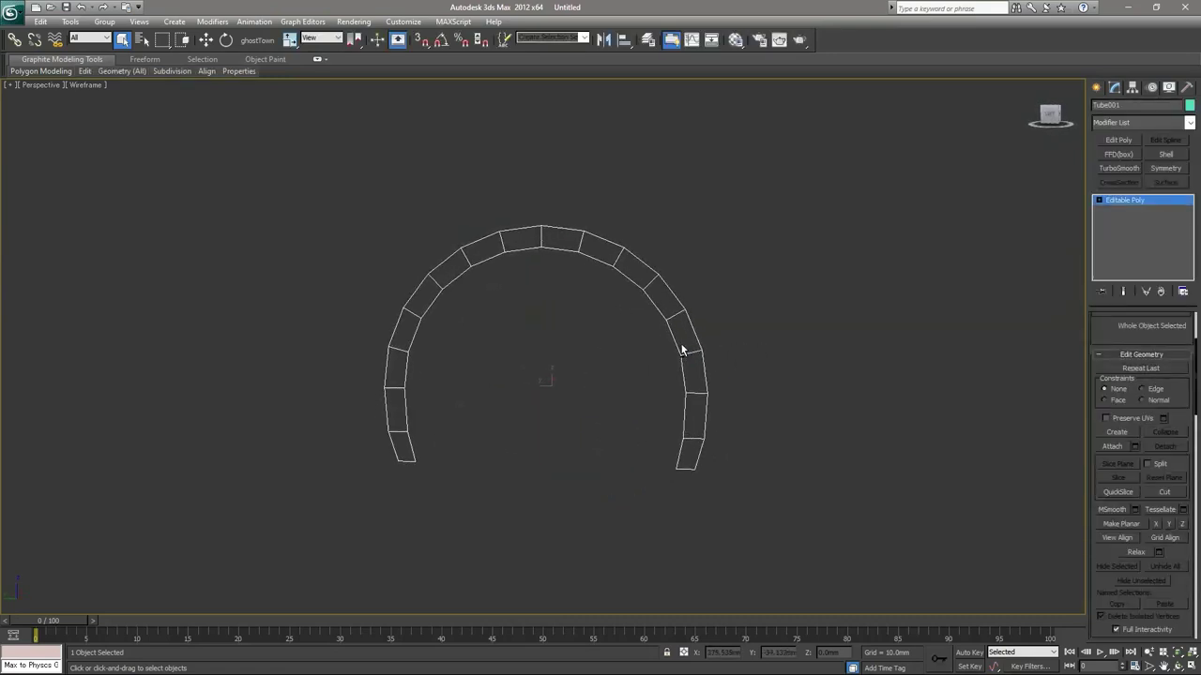
# Slide the second-lowest vertex pair of both legs slightly upward using the Edge constraint, and view the arch from the left
pyautogui.click(1098, 201)
pyautogui.click(1122, 210)
pyautogui.moveTo(663, 434); pyautogui.dragTo(718, 450)
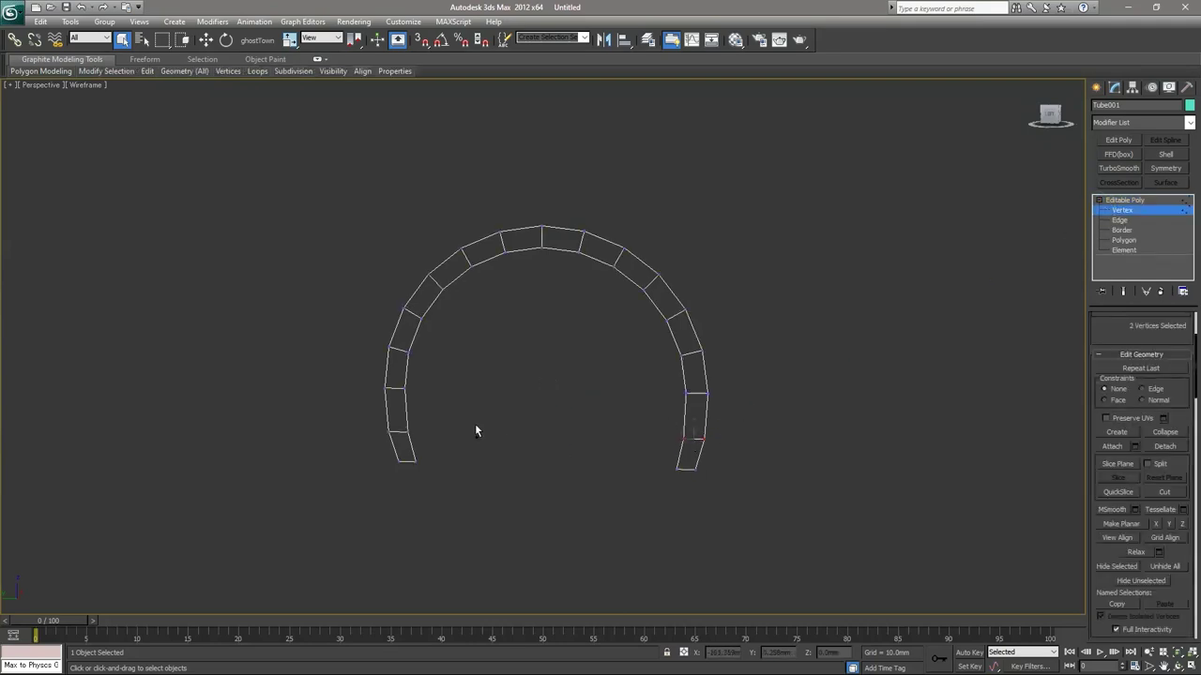
pyautogui.press('w')
pyautogui.moveTo(543, 424); pyautogui.dragTo(543, 418)
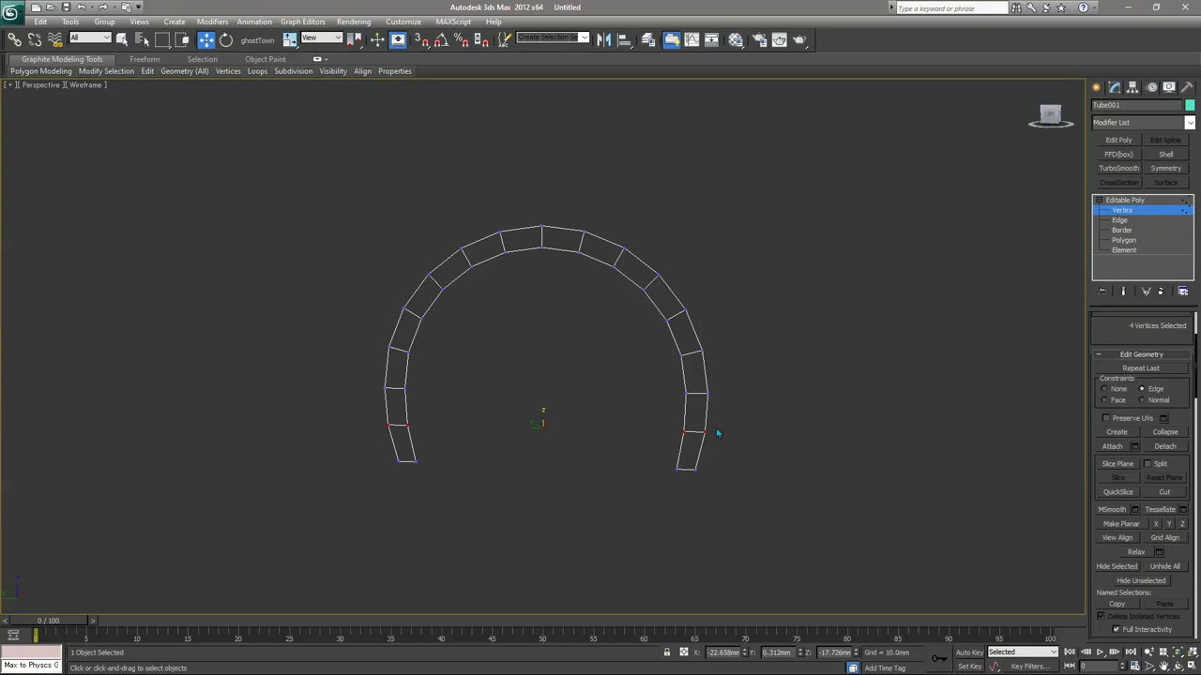
pyautogui.moveTo(543, 417); pyautogui.dragTo(542, 419)
pyautogui.press('q')
pyautogui.click(544, 417)
pyautogui.press('l')
pyautogui.scroll(2, 654, 376)
pyautogui.scroll(-2, 694, 413)
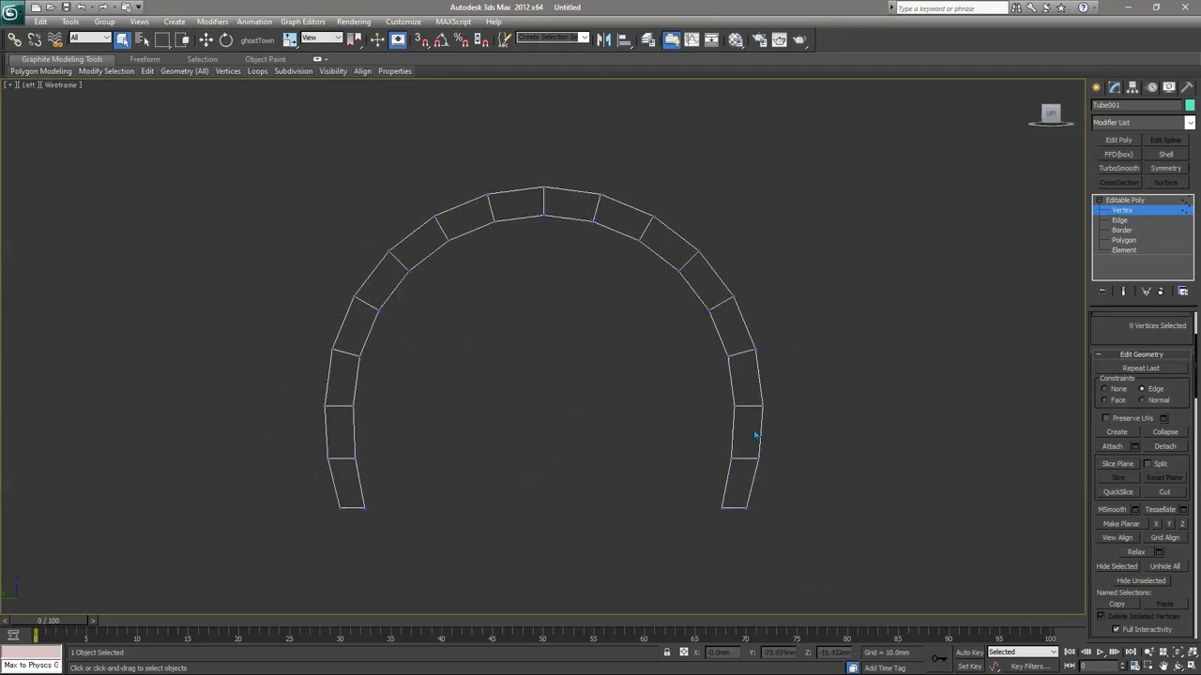
# Set the constraint to None and shift the lower vertex pairs of both arch legs slightly outward in the Left view
pyautogui.moveTo(315, 457); pyautogui.dragTo(360, 474)
pyautogui.click(1106, 388)
pyautogui.press('w')
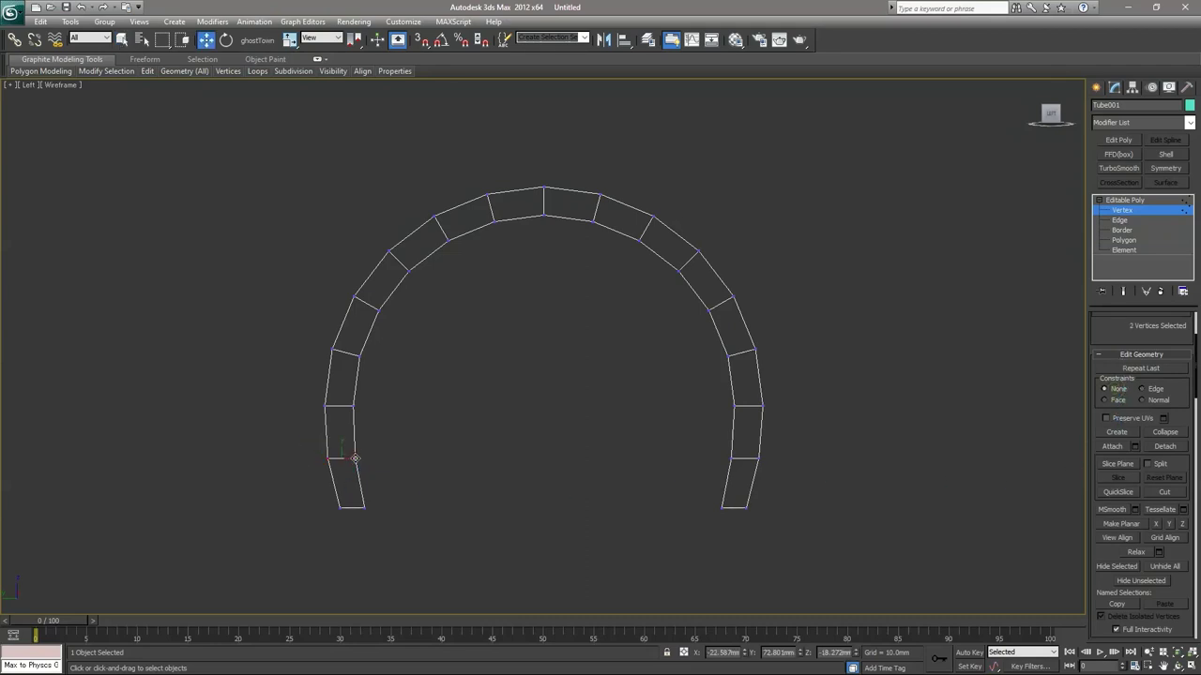
pyautogui.moveTo(331, 495); pyautogui.dragTo(419, 535)
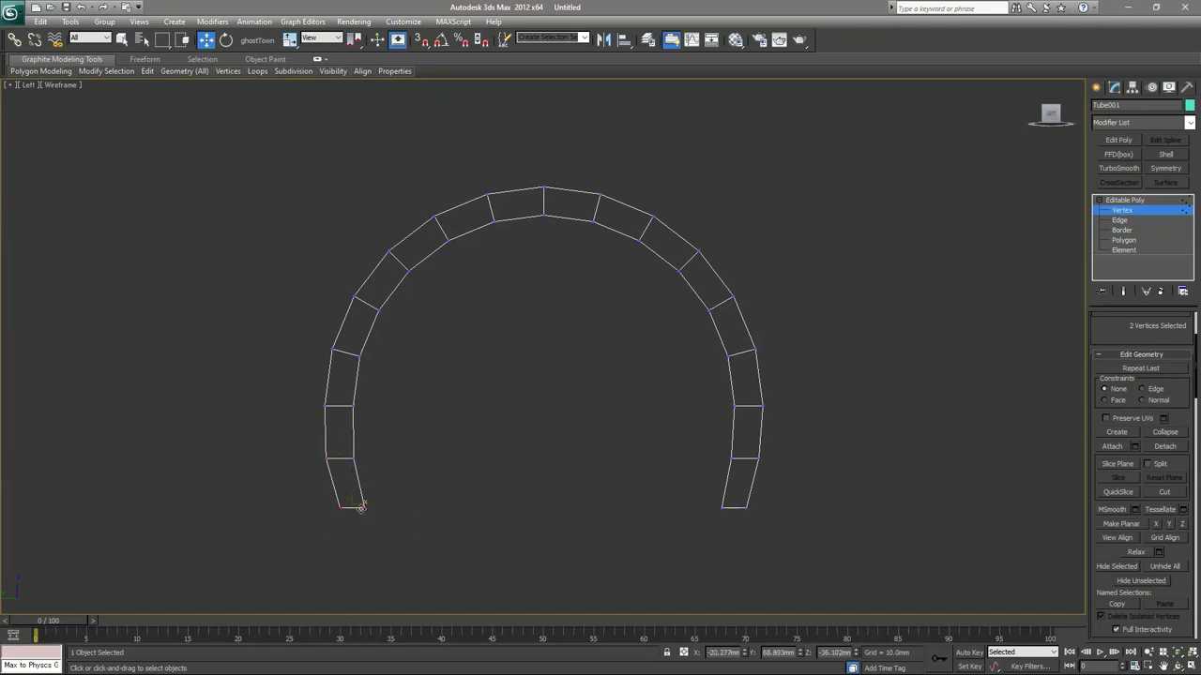
pyautogui.click(403, 492)
pyautogui.moveTo(657, 501); pyautogui.dragTo(748, 509)
pyautogui.moveTo(723, 454); pyautogui.dragTo(765, 479)
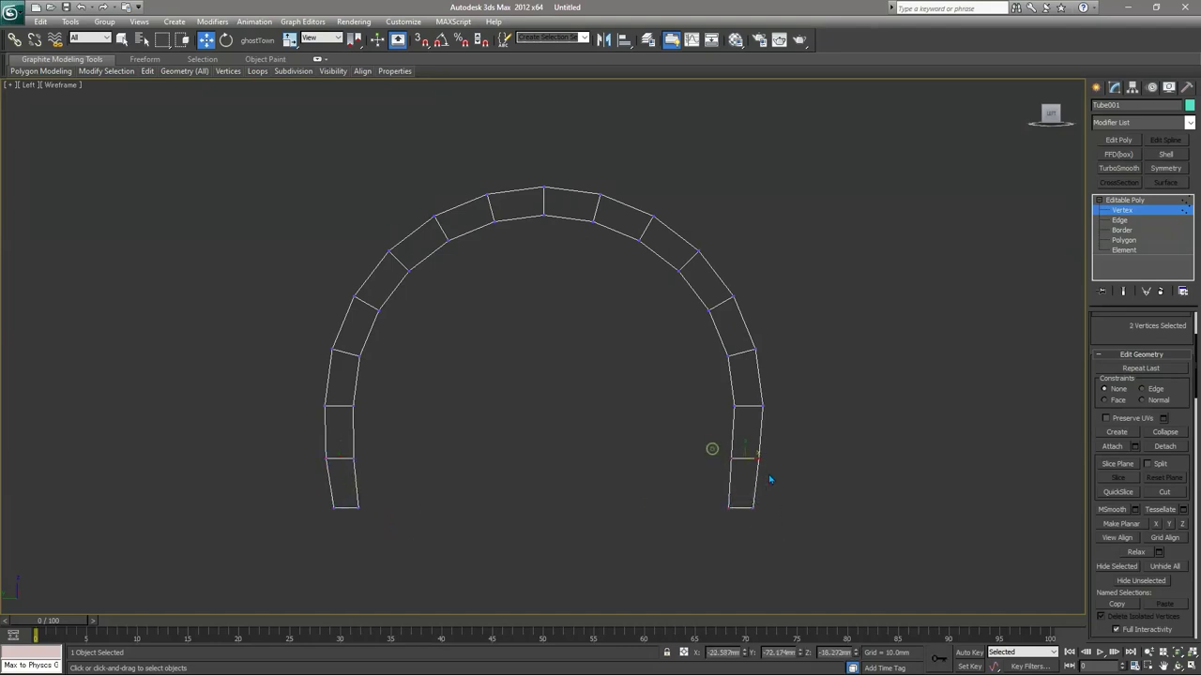
pyautogui.press('q')
pyautogui.click(656, 461)
# Clone the whole arch element about 406 mm along Y, using Clone To Element
pyautogui.press('p')
pyautogui.keyDown('alt'); pyautogui.moveTo(652, 475); pyautogui.dragTo(539, 475, button='middle'); pyautogui.keyUp('alt')
pyautogui.press('f')
pyautogui.scroll(-2, 542, 475)
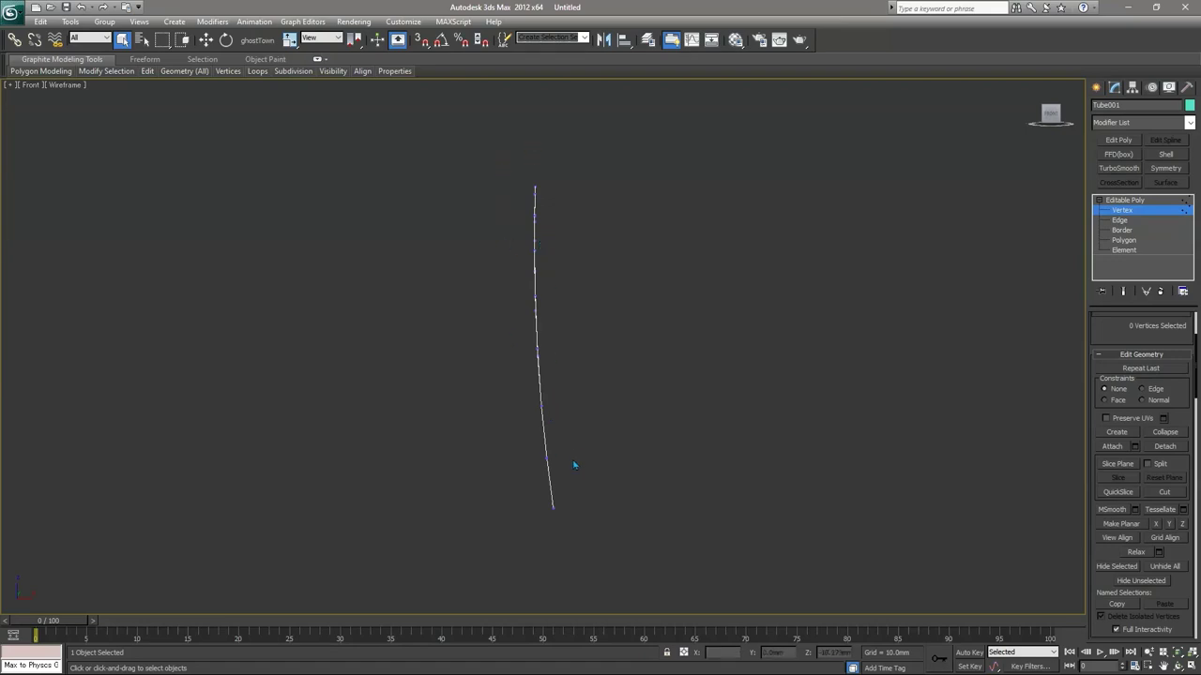
pyautogui.press('p')
pyautogui.keyDown('alt'); pyautogui.moveTo(565, 370); pyautogui.dragTo(692, 373, button='middle'); pyautogui.keyUp('alt')
pyautogui.click(1124, 251)
pyautogui.click(547, 413)
pyautogui.keyDown('alt'); pyautogui.moveTo(544, 416); pyautogui.dragTo(888, 431, button='middle'); pyautogui.keyUp('alt')
pyautogui.press('w')
pyautogui.keyDown('shift'); pyautogui.moveTo(716, 330); pyautogui.dragTo(139, 378); pyautogui.keyUp('shift')
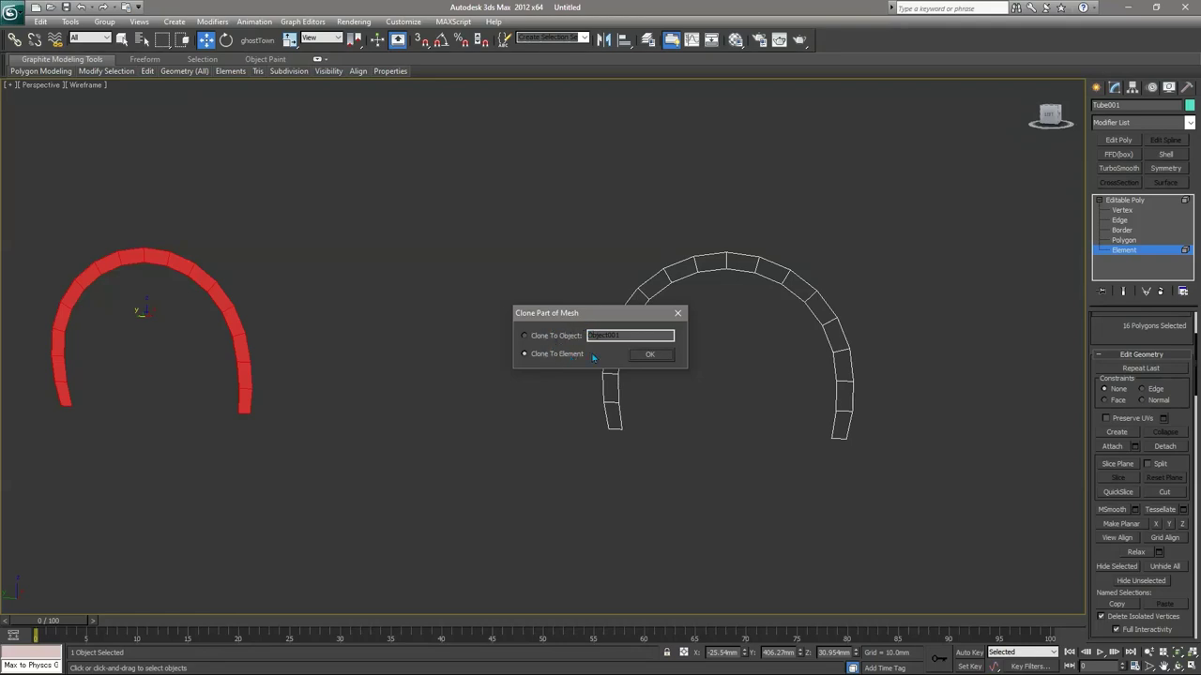
pyautogui.click(649, 353)
pyautogui.moveTo(362, 372)
pyautogui.mouseDown(button='middle')
pyautogui.moveTo(595, 355)
pyautogui.moveTo(507, 360)
pyautogui.mouseUp(button='middle')
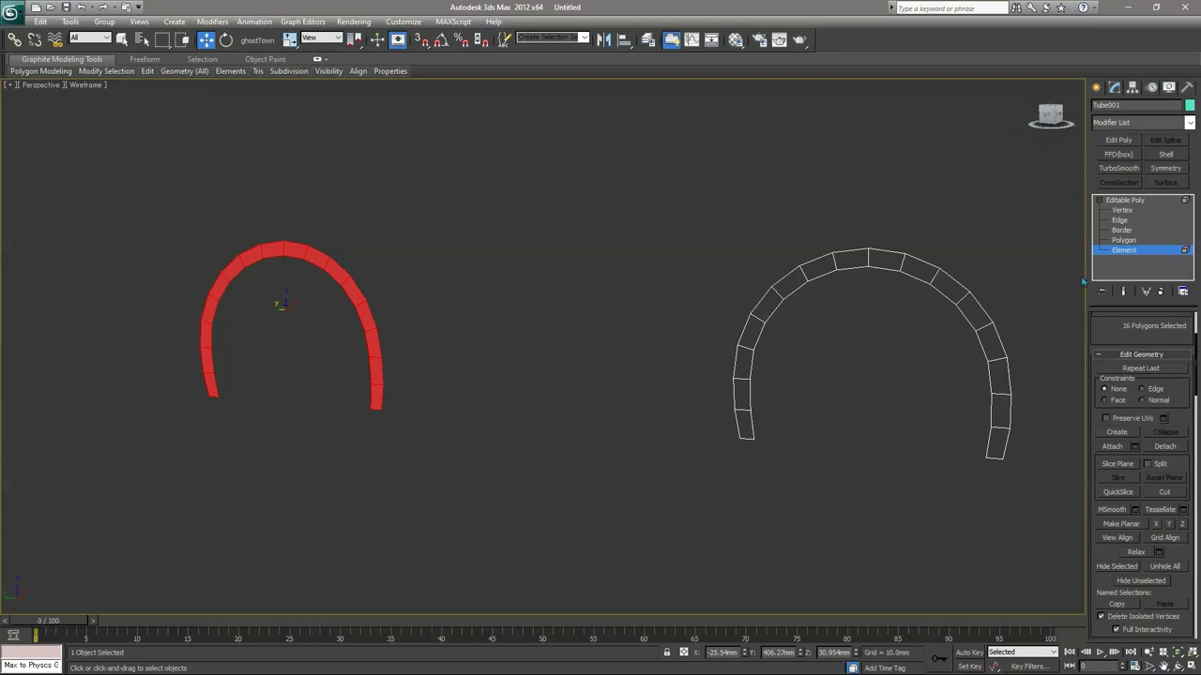
# Bridge the facing outer edges of the two arches' second-lowest segments
pyautogui.click(1125, 221)
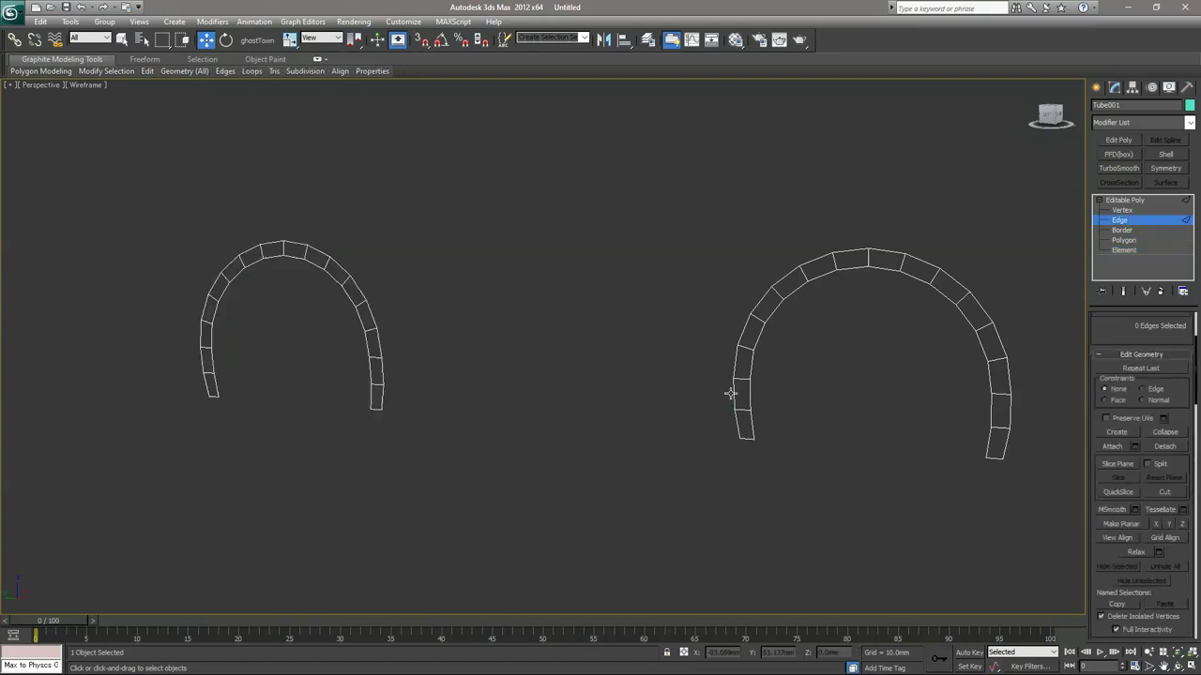
pyautogui.click(433, 400)
pyautogui.click(739, 400)
pyautogui.keyDown('ctrl'); pyautogui.click(377, 371); pyautogui.keyUp('ctrl')
pyautogui.click(1146, 355)
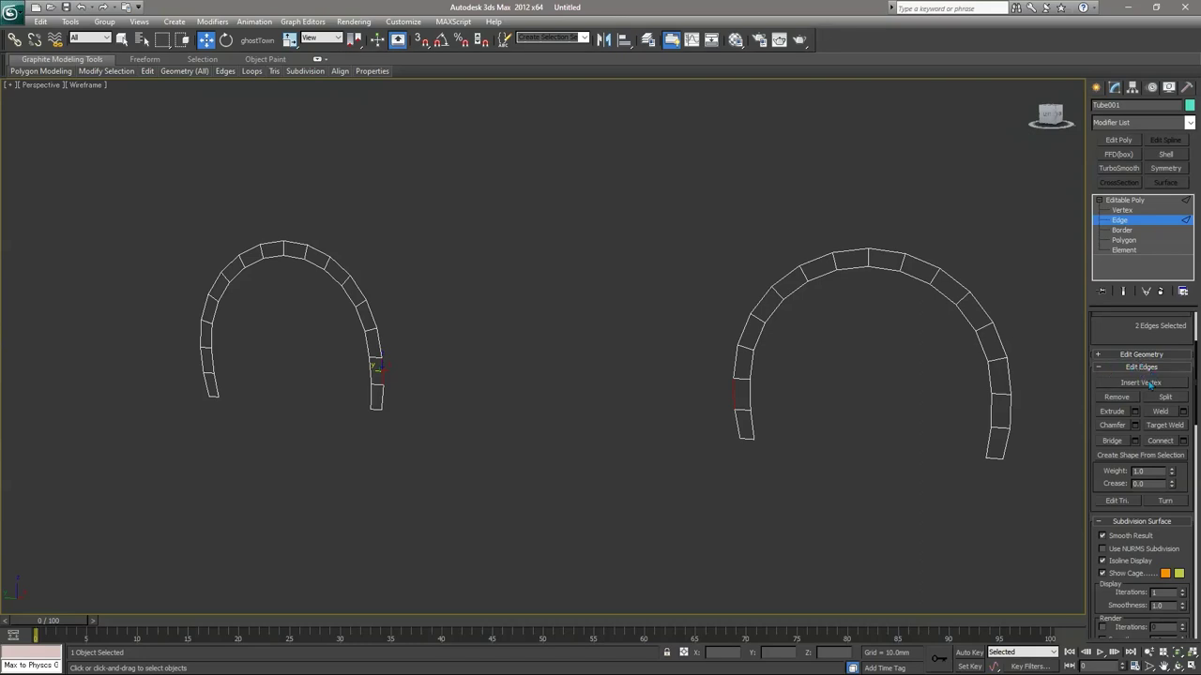
pyautogui.click(1112, 440)
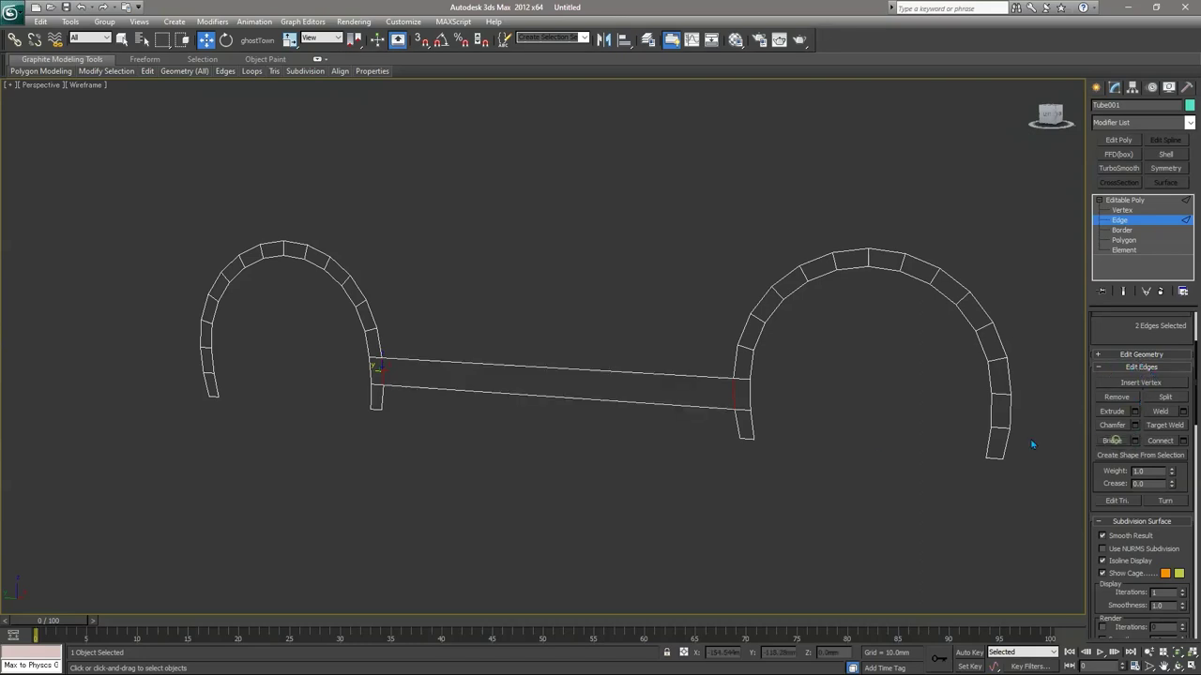
# Bridge the facing outer edges of the two arches' lowest segments to extend the side panel downward
pyautogui.click(723, 429)
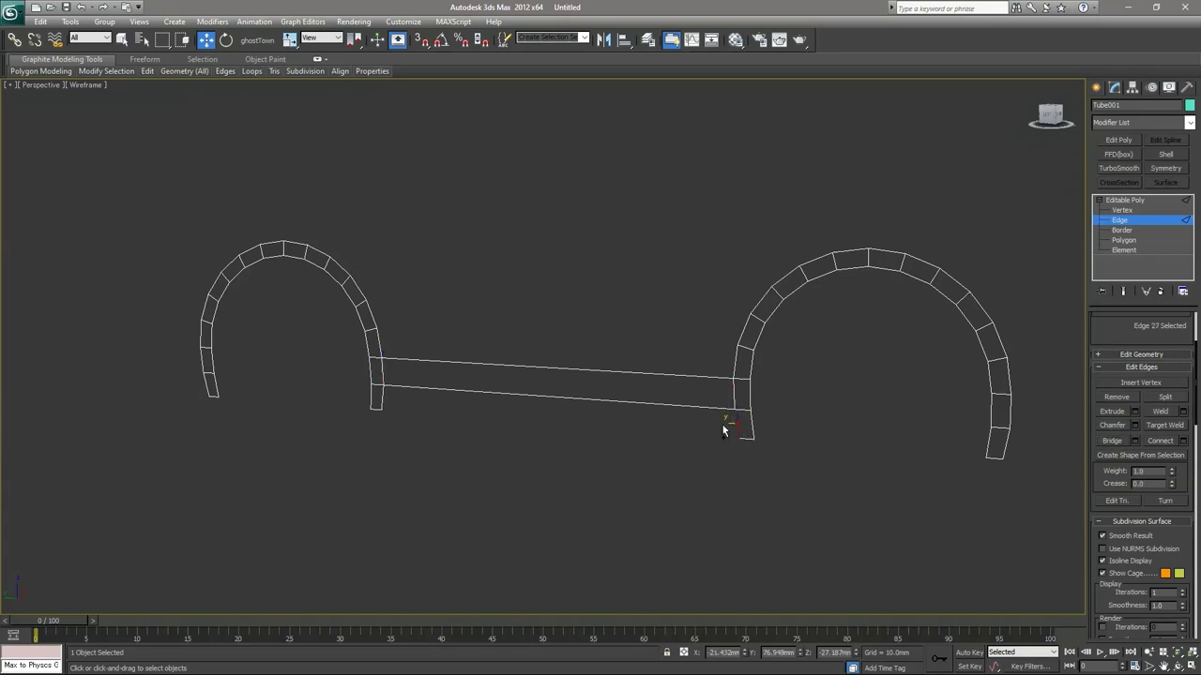
pyautogui.keyDown('ctrl'); pyautogui.click(381, 395); pyautogui.keyUp('ctrl')
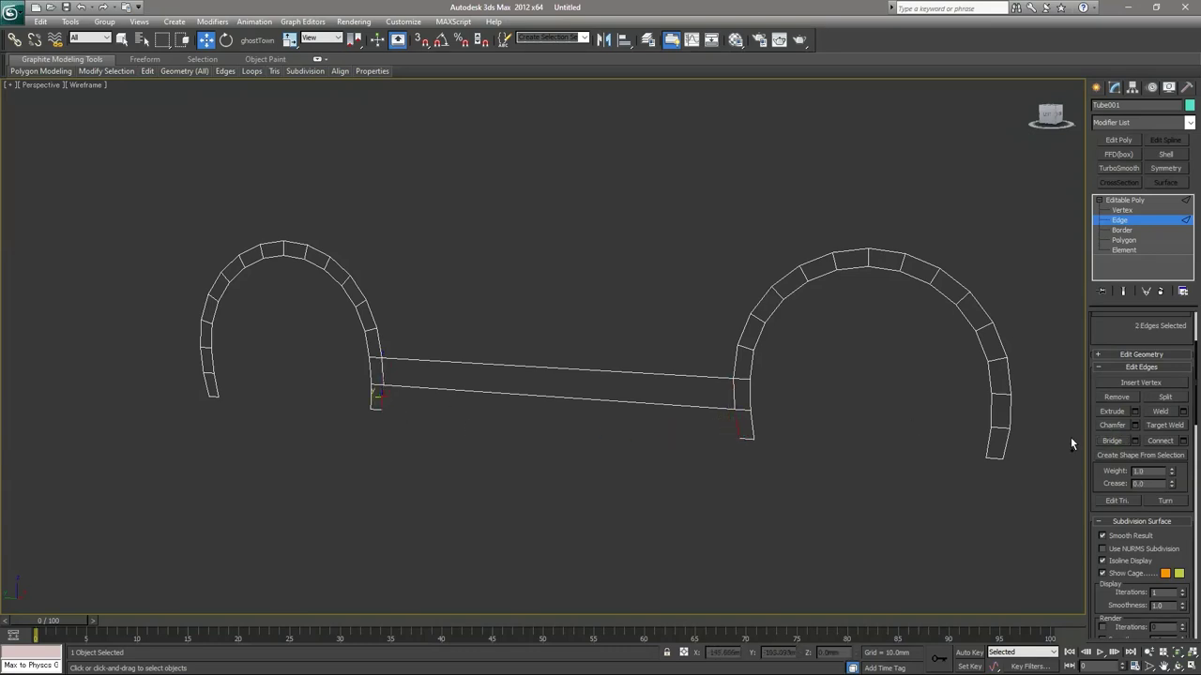
pyautogui.click(1111, 440)
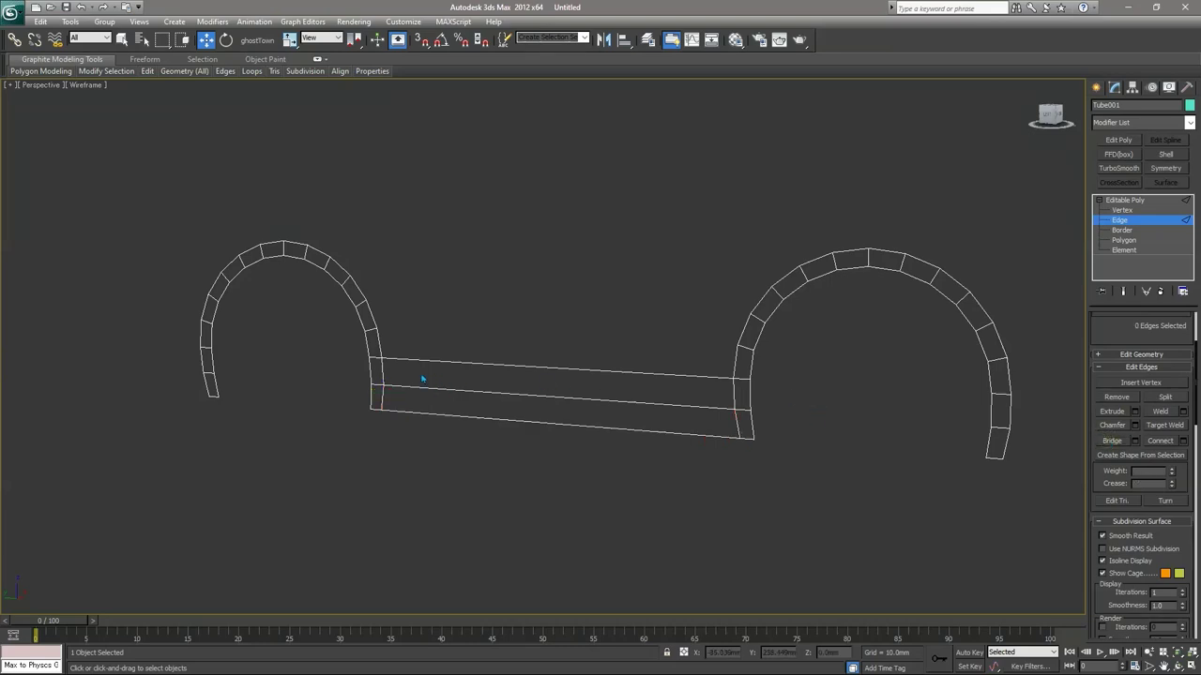
# Slide the cloned arch's cross edge at the side panel's upper corner upward, using the Edge constraint
pyautogui.click(373, 357)
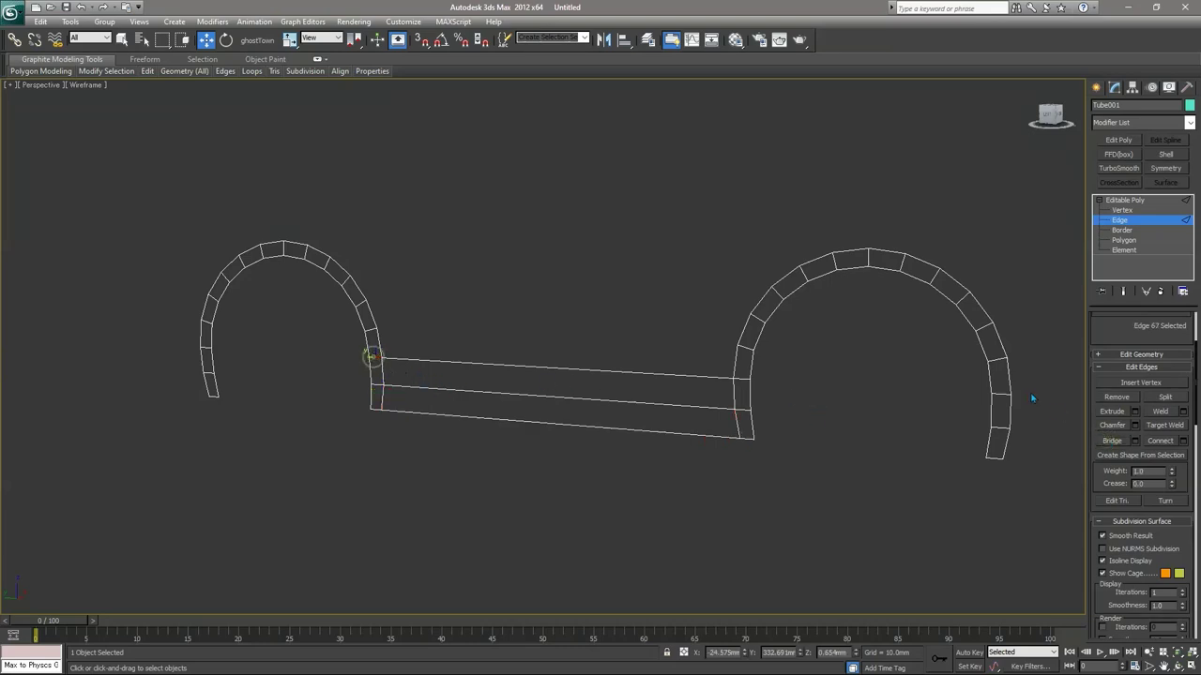
pyautogui.click(1153, 363)
pyautogui.keyDown('alt'); pyautogui.moveTo(550, 375); pyautogui.dragTo(644, 343, button='middle'); pyautogui.keyUp('alt')
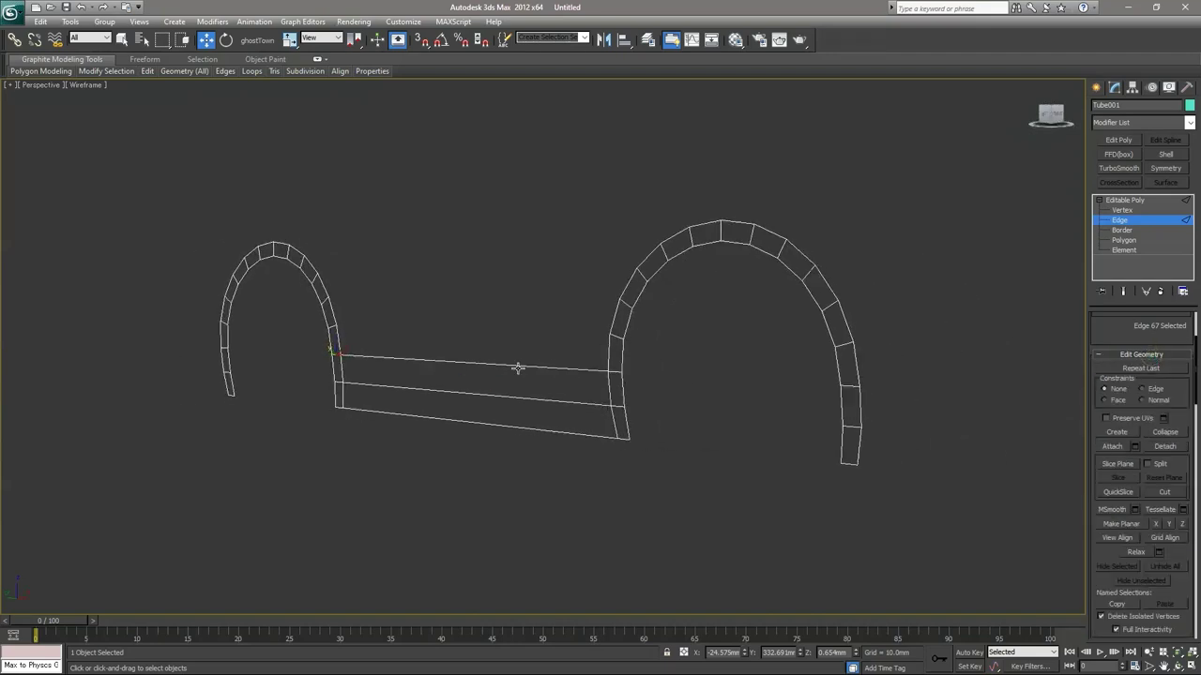
pyautogui.press('l')
pyautogui.scroll(-10, 571, 398)
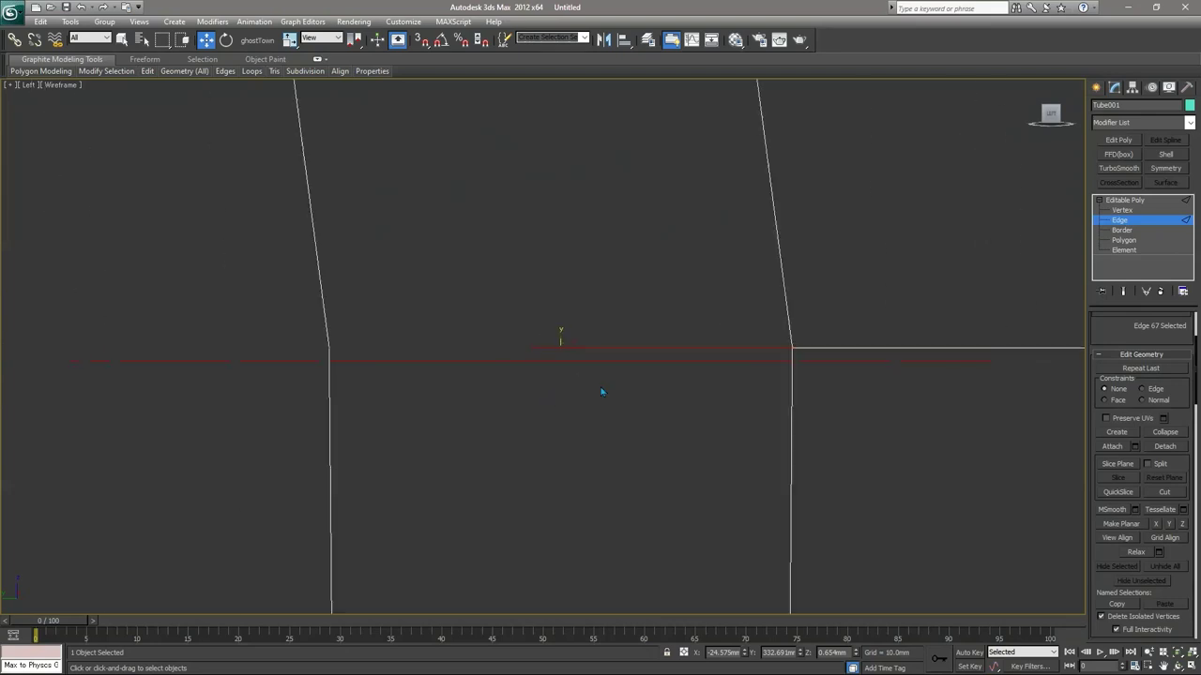
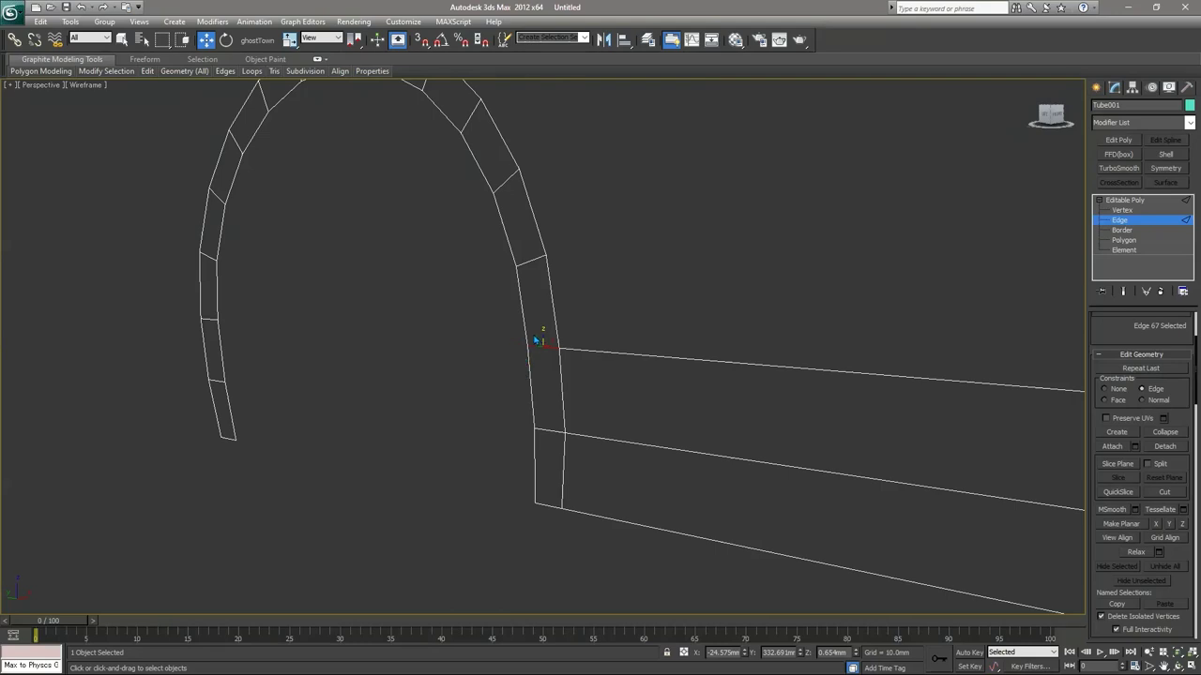
pyautogui.moveTo(542, 336); pyautogui.dragTo(554, 294)
pyautogui.press('q')
pyautogui.click(651, 271)
# Slide the next two cross edges above the panel corner on the cloned arch slightly upward to even out the segments
pyautogui.scroll(-5, 675, 330)
pyautogui.scroll(5, 675, 334)
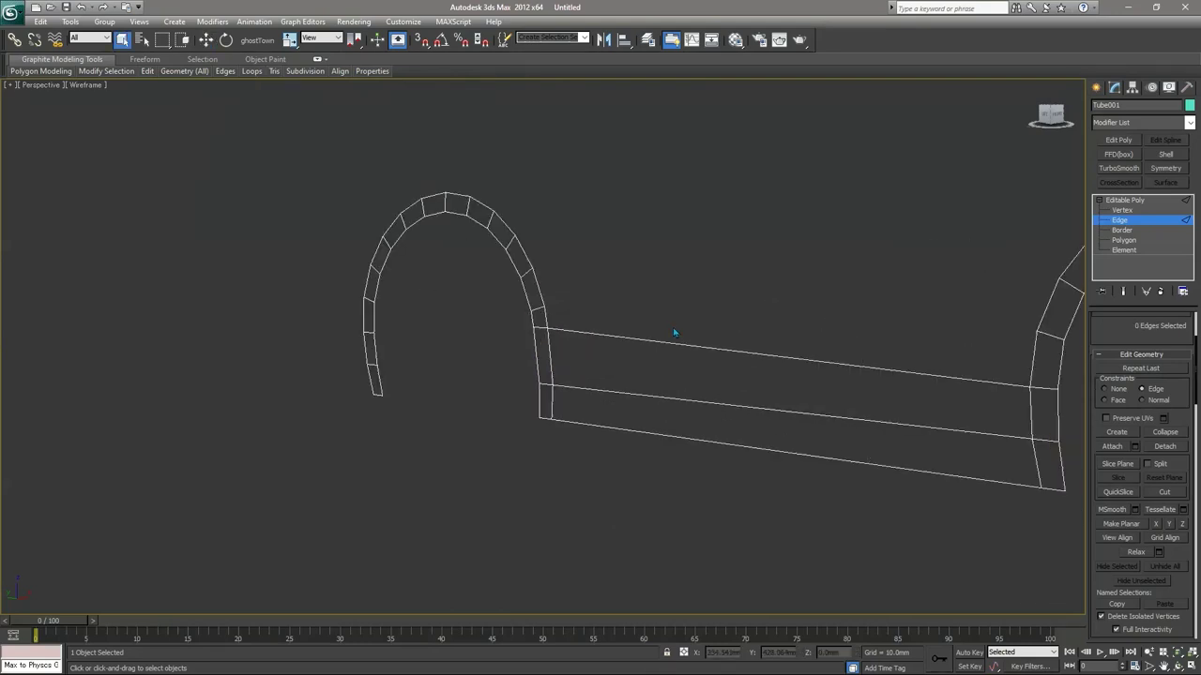
pyautogui.click(535, 282)
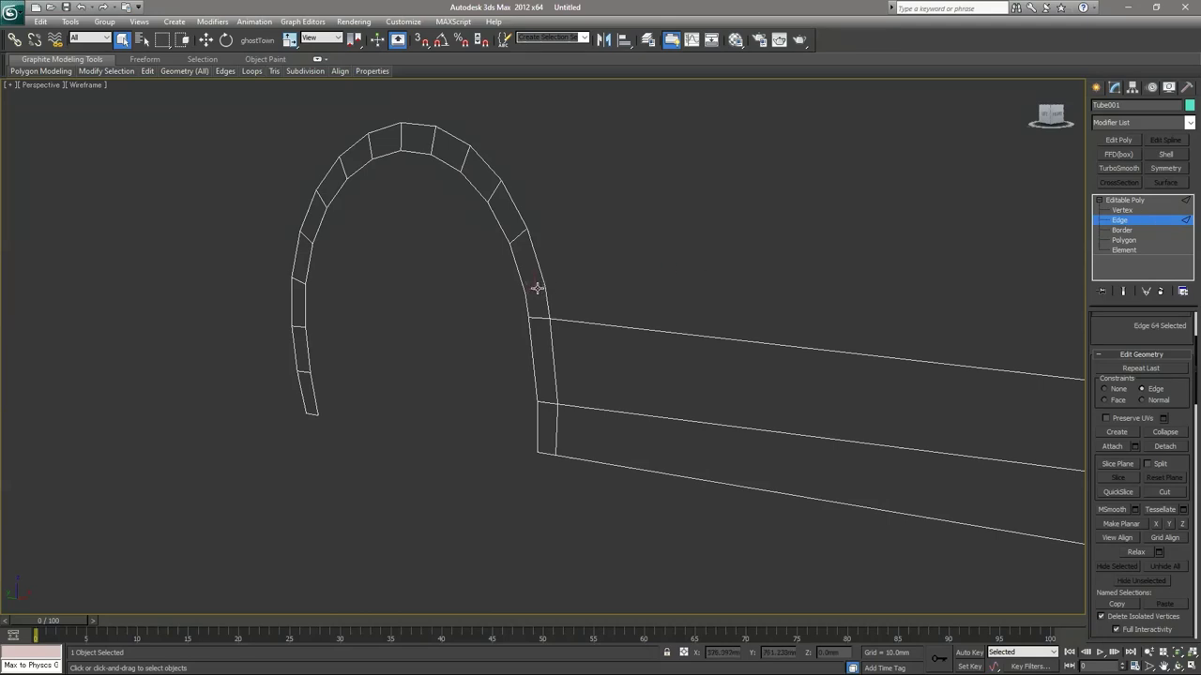
pyautogui.press('w')
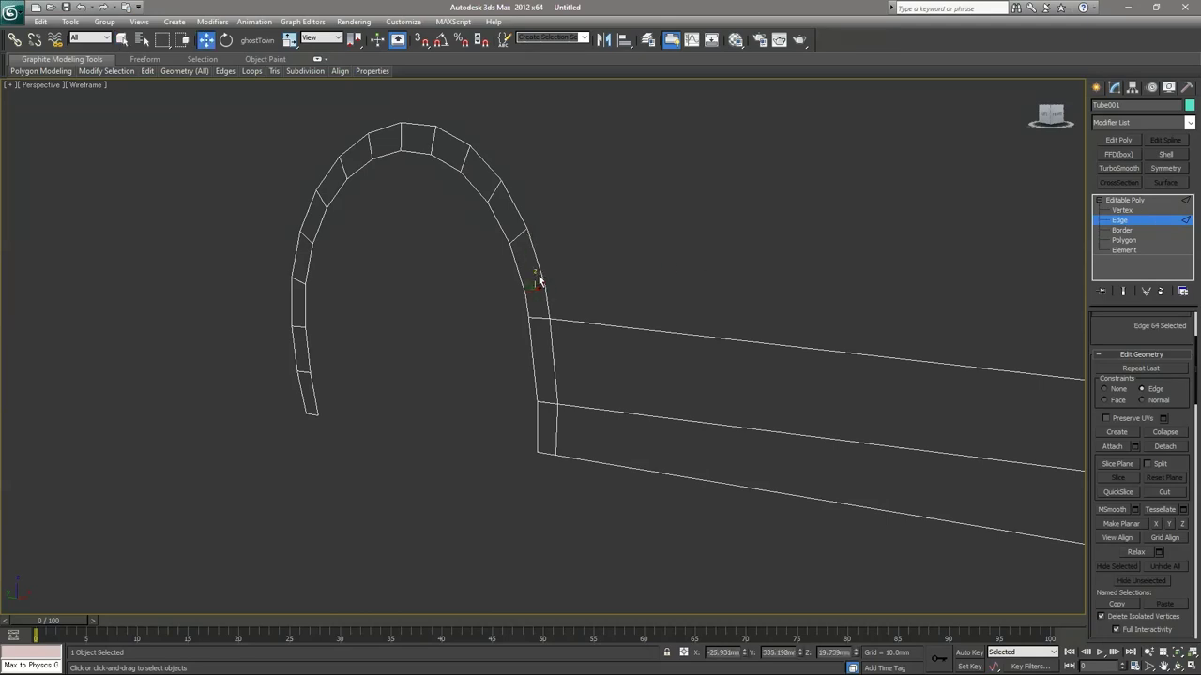
pyautogui.moveTo(534, 282); pyautogui.dragTo(519, 225)
pyautogui.click(520, 231)
pyautogui.moveTo(519, 230); pyautogui.dragTo(517, 221)
pyautogui.press('q')
pyautogui.click(640, 258)
# Slide the cloned arch's cross edge at the panel's middle line up by about 4.5 mm
pyautogui.keyDown('alt'); pyautogui.moveTo(641, 258); pyautogui.dragTo(493, 312, button='middle'); pyautogui.keyUp('alt')
pyautogui.moveTo(629, 340); pyautogui.dragTo(547, 332, button='middle')
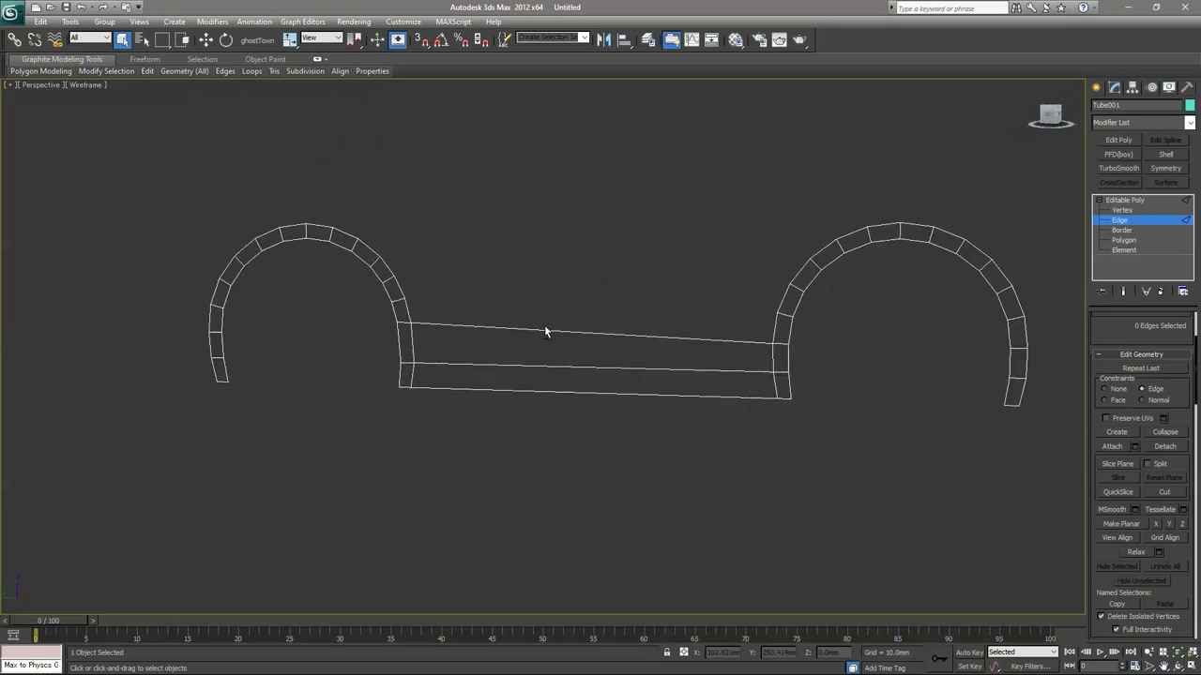
pyautogui.click(405, 358)
pyautogui.press('w')
pyautogui.moveTo(408, 353); pyautogui.dragTo(401, 348)
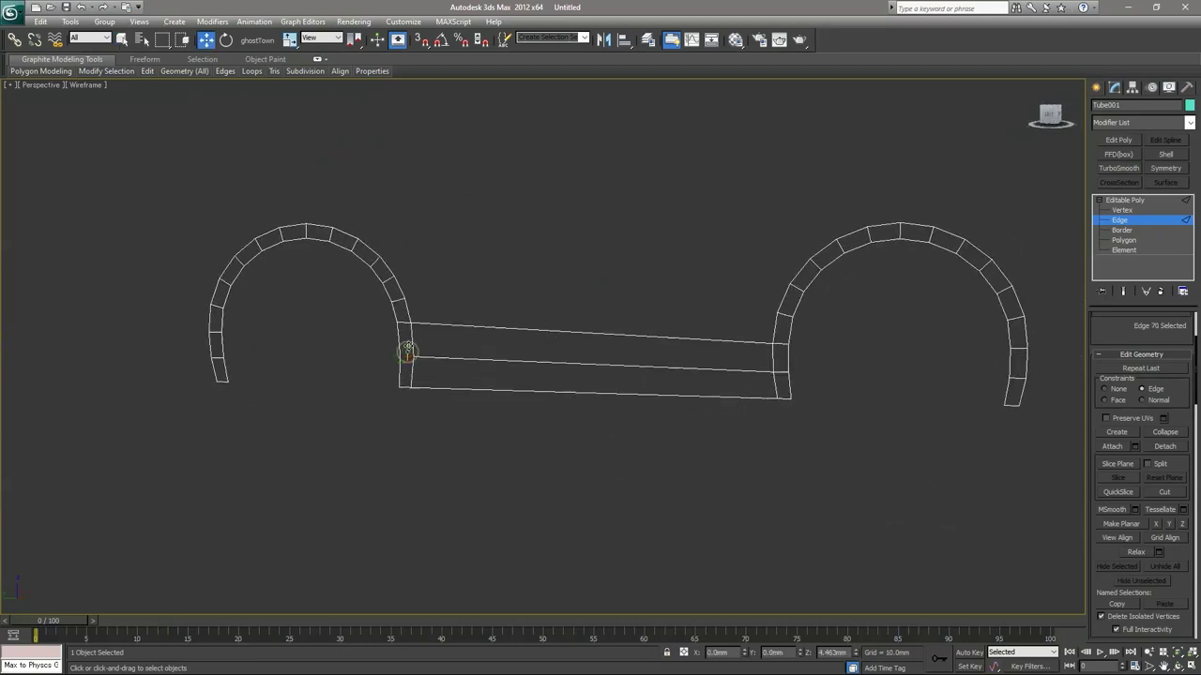
pyautogui.press('q')
pyautogui.click(599, 382)
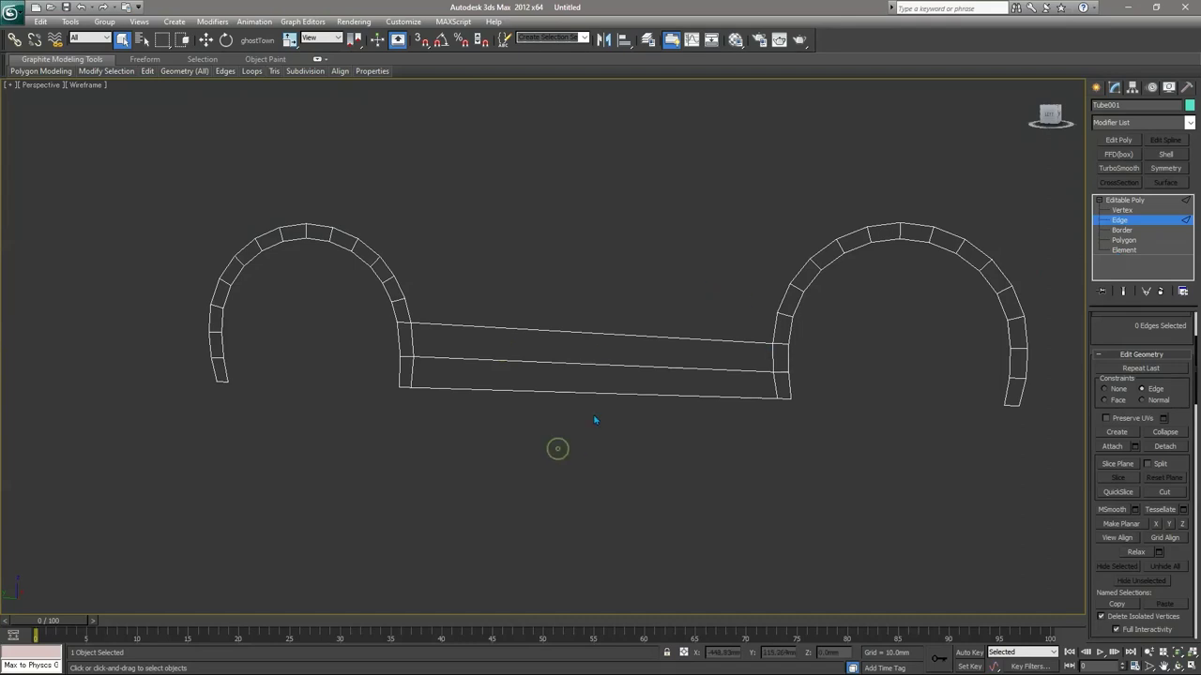
# Connect the three long horizontal edges of the side panel with one segment, pinch 0 and slide 0
pyautogui.moveTo(569, 313); pyautogui.dragTo(656, 455)
pyautogui.rightClick(652, 449)
pyautogui.click(551, 483)
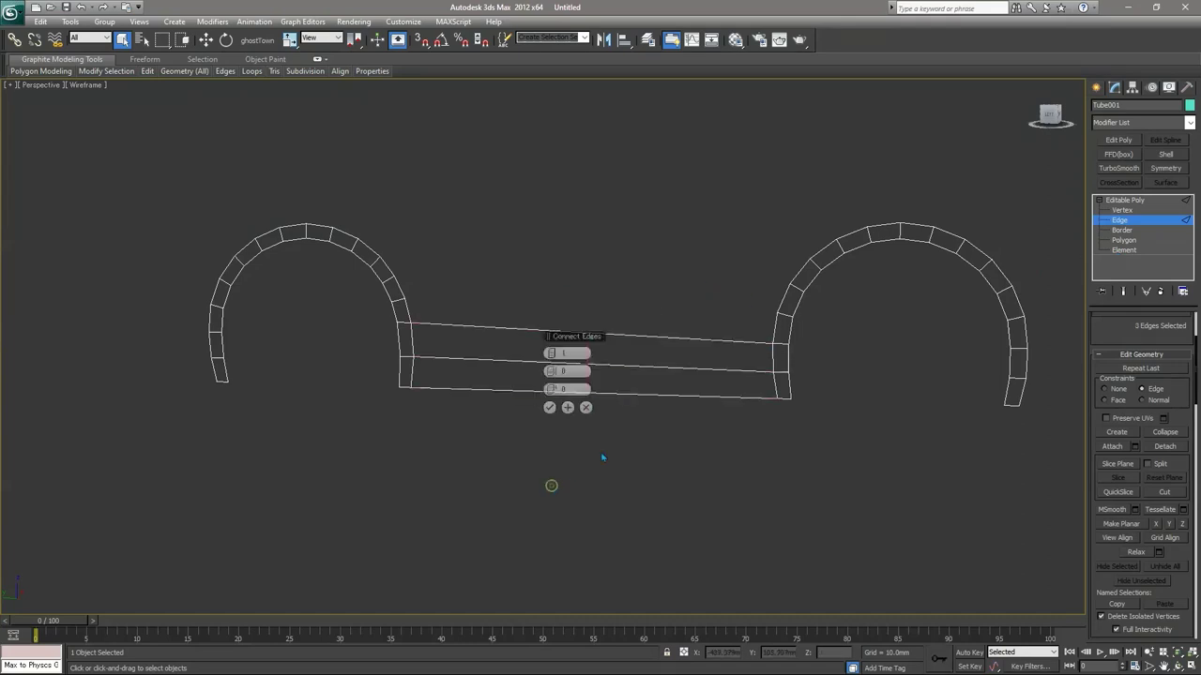
pyautogui.click(550, 407)
# Lower the upper two vertices of the panel's middle column slightly, with the constraint set to None
pyautogui.press('1')
pyautogui.moveTo(589, 324); pyautogui.dragTo(621, 357)
pyautogui.press('w')
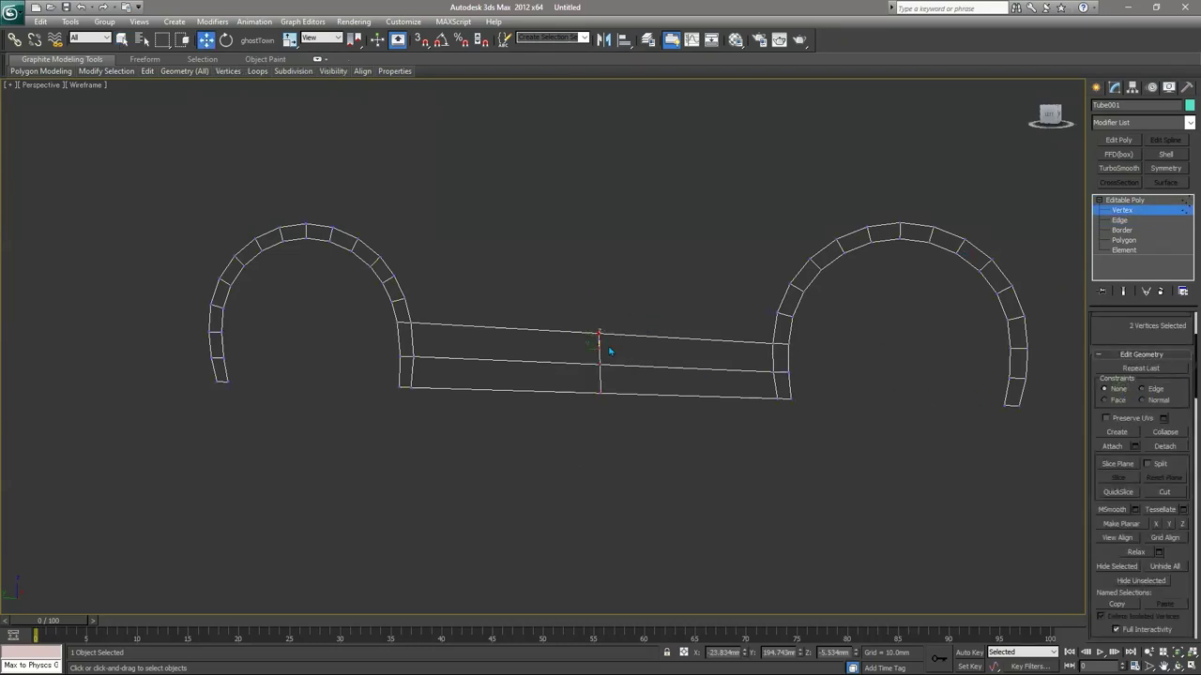
pyautogui.click(601, 330)
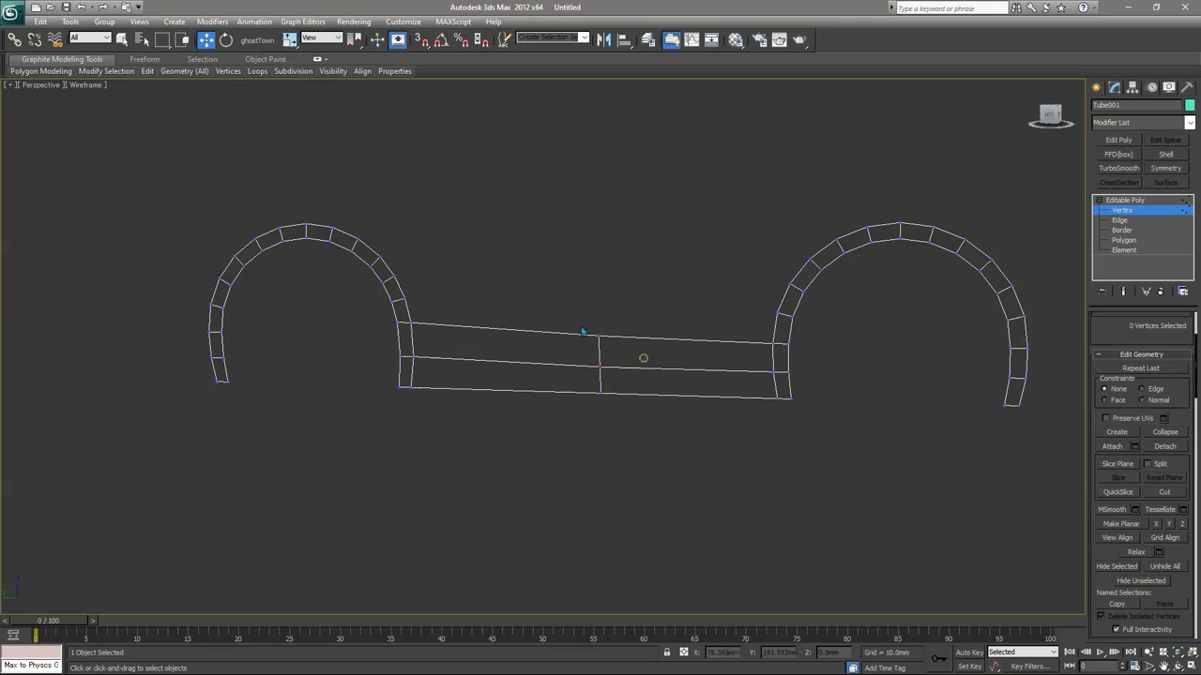
pyautogui.moveTo(601, 331)
pyautogui.mouseDown()
pyautogui.moveTo(635, 330)
pyautogui.moveTo(580, 336)
pyautogui.moveTo(597, 330)
pyautogui.mouseUp()
pyautogui.hotkey('ctrl', 'z')
pyautogui.click(600, 358)
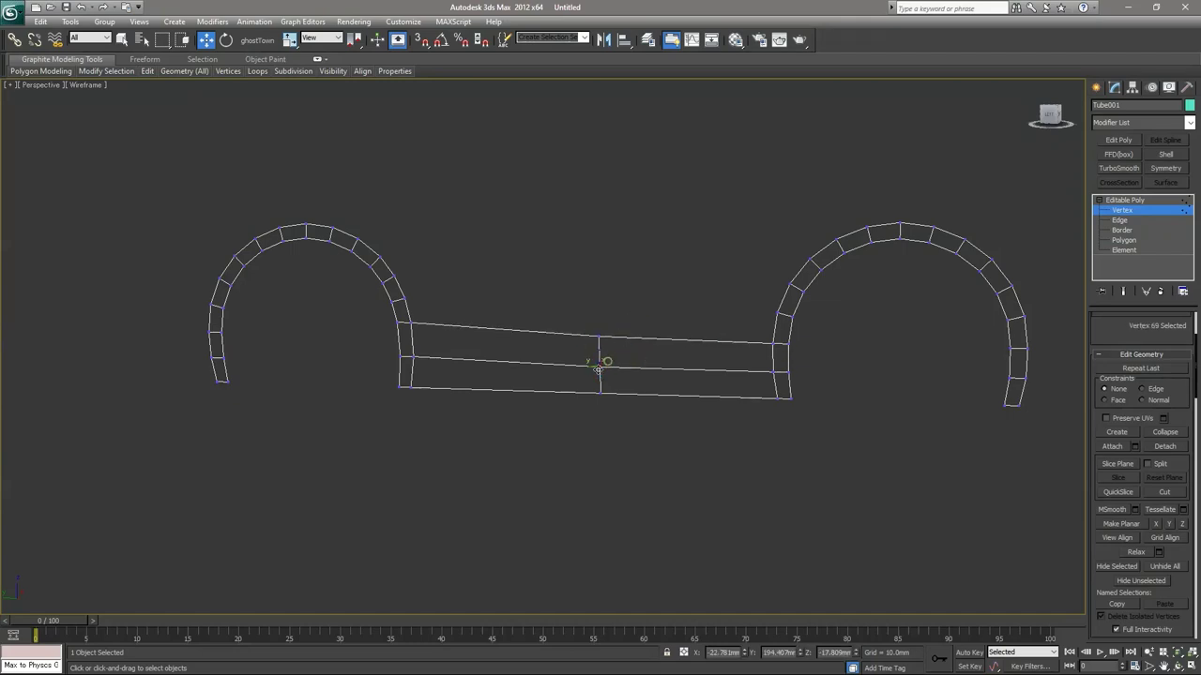
pyautogui.keyDown('alt'); pyautogui.click(601, 352); pyautogui.keyUp('alt')
# Move all vertices of the cloned arch about 43 mm further along Y to lengthen the side panel
pyautogui.keyDown('alt'); pyautogui.moveTo(628, 354); pyautogui.dragTo(486, 353, button='middle'); pyautogui.keyUp('alt')
pyautogui.moveTo(147, 209); pyautogui.dragTo(399, 401)
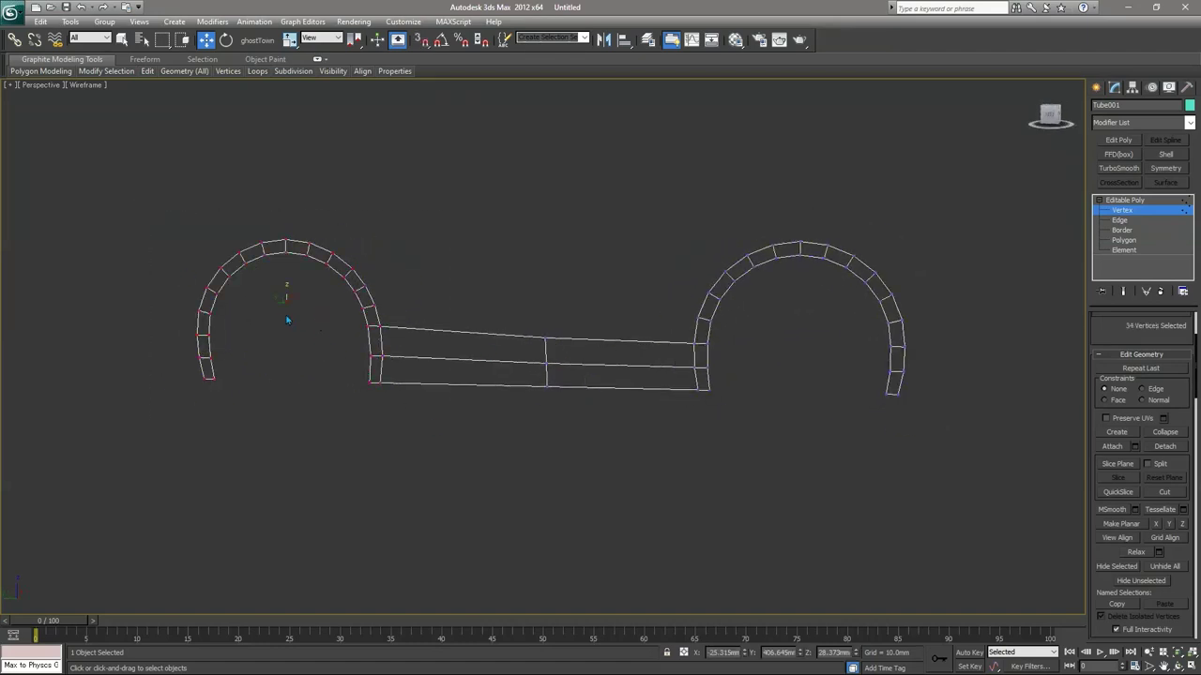
pyautogui.moveTo(276, 300); pyautogui.dragTo(223, 302)
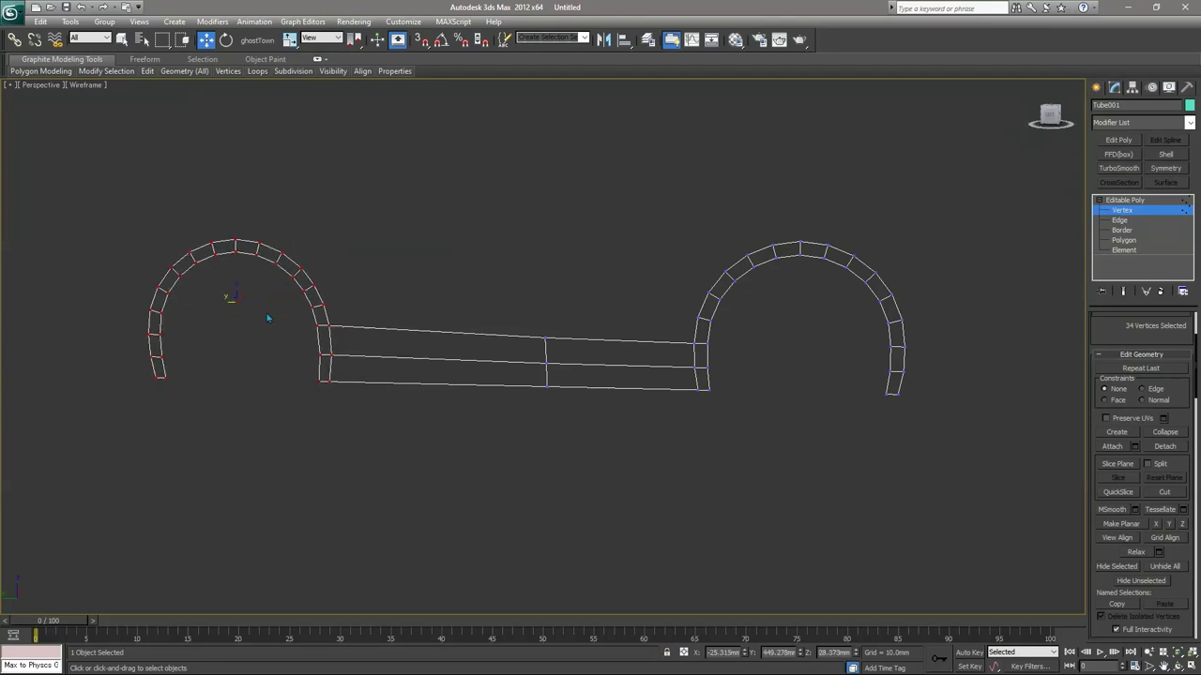
# Shift the panel's middle vertex column toward the cloned arch, its top and bottom vertices about 9 mm further, to form a chevron
pyautogui.moveTo(609, 405); pyautogui.dragTo(608, 399)
pyautogui.click(542, 372)
pyautogui.moveTo(525, 324); pyautogui.dragTo(522, 382)
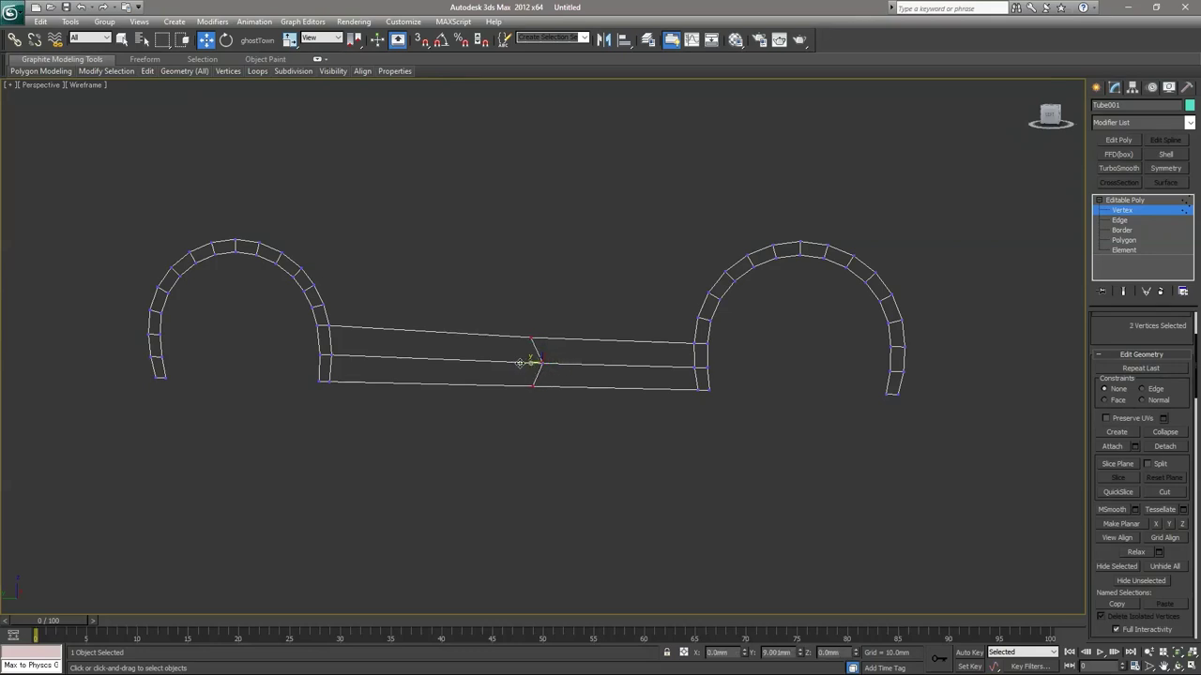
pyautogui.click(521, 382)
pyautogui.click(573, 394)
# Try to select the inner edge loops of both wheel arches
pyautogui.keyDown('alt'); pyautogui.moveTo(573, 394); pyautogui.dragTo(678, 364, button='middle'); pyautogui.keyUp('alt')
pyautogui.click(1120, 221)
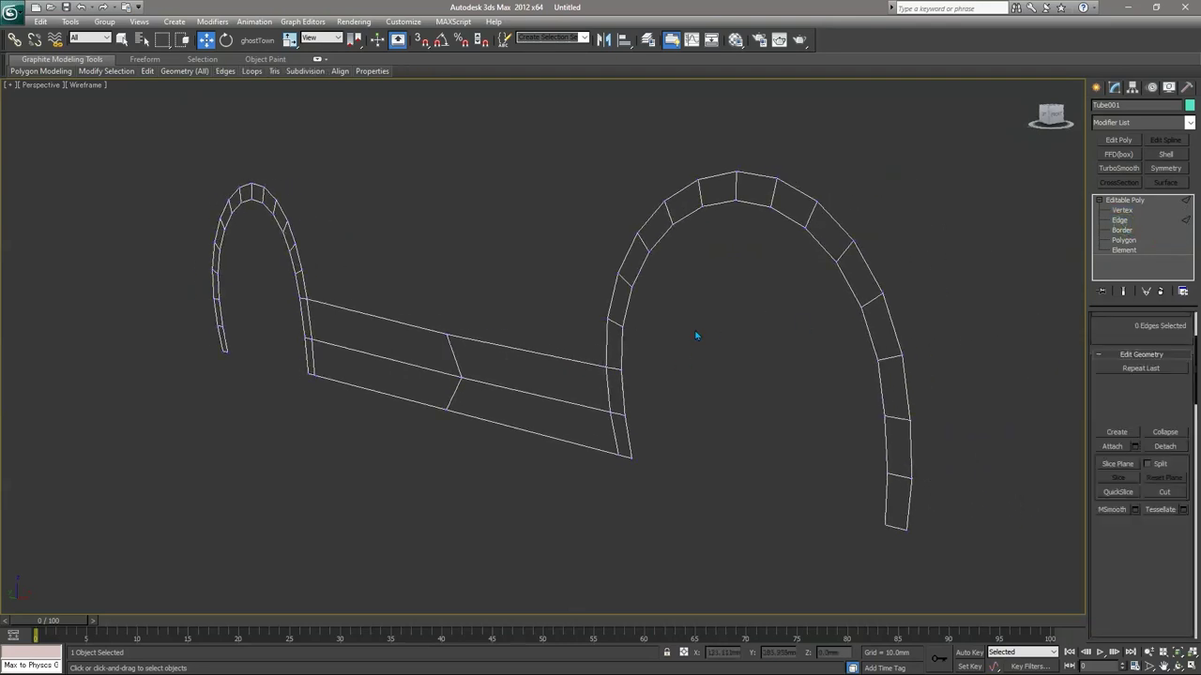
pyautogui.press('q')
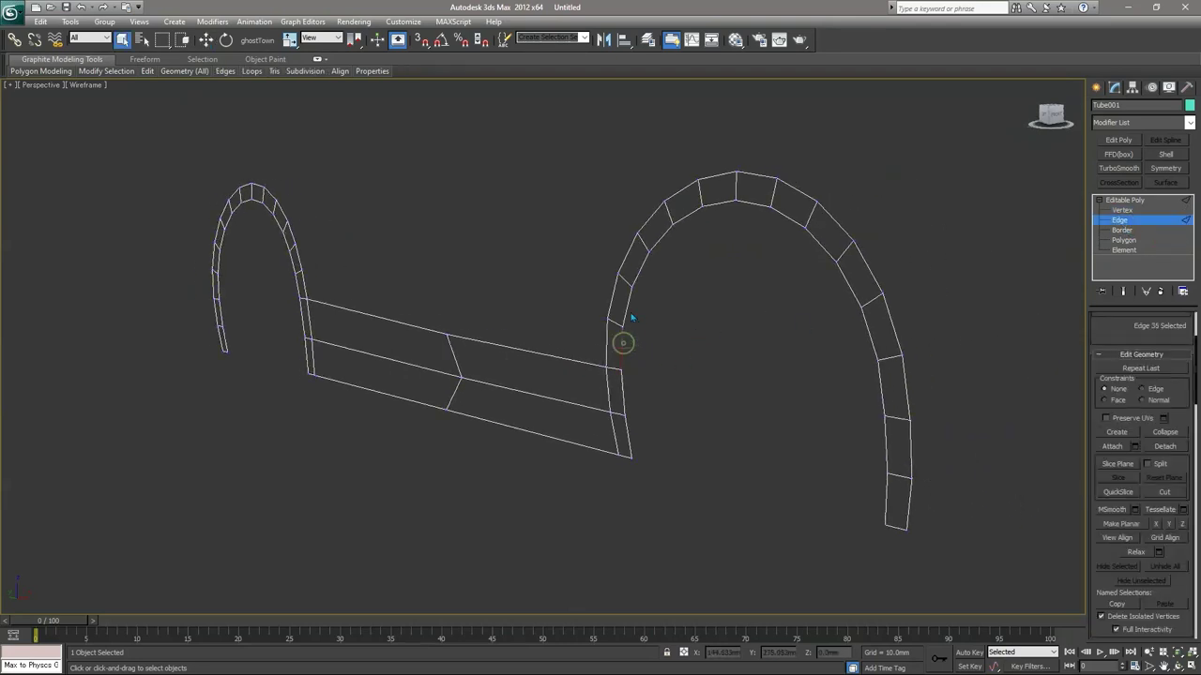
pyautogui.doubleClick(622, 343)
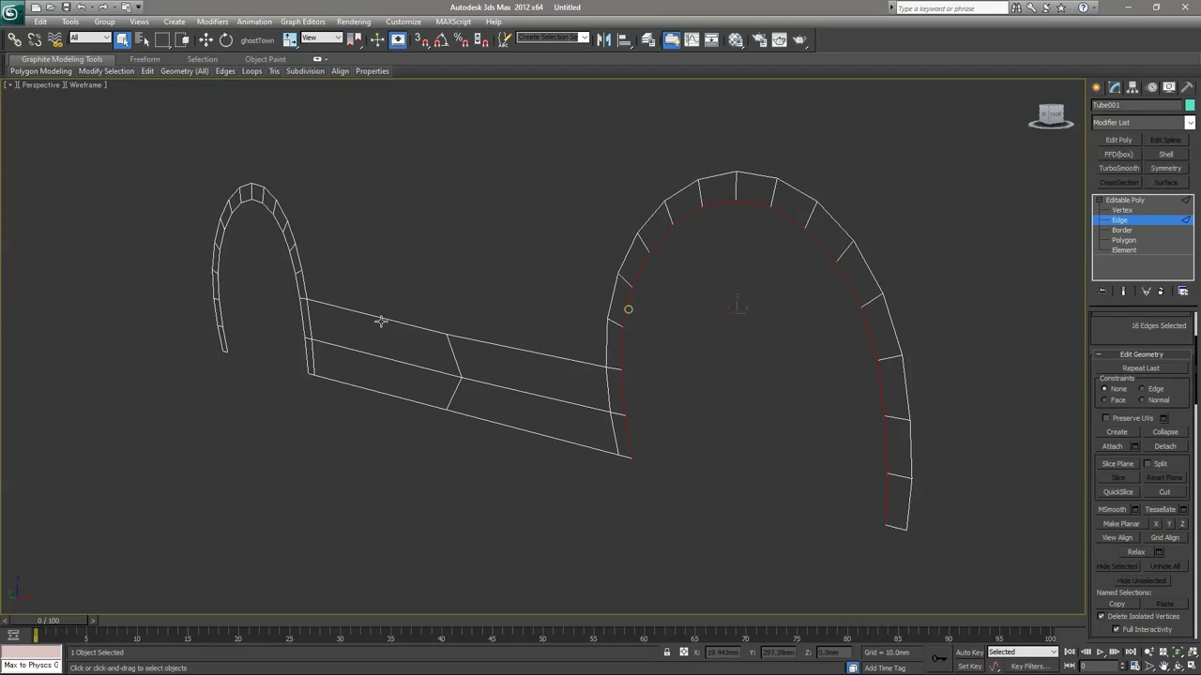
pyautogui.keyDown('ctrl'); pyautogui.doubleClick(307, 343); pyautogui.keyUp('ctrl')
pyautogui.keyDown('alt'); pyautogui.moveTo(306, 343); pyautogui.dragTo(675, 329, button='middle'); pyautogui.keyUp('alt')
pyautogui.press('w')
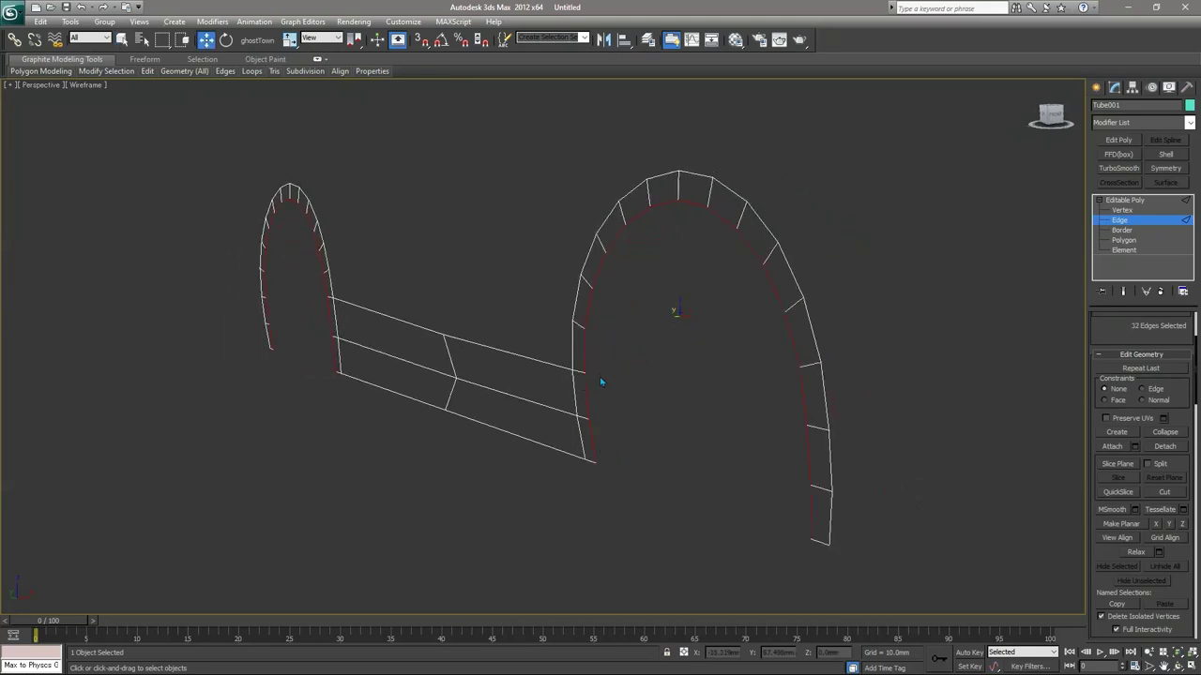
pyautogui.hotkey('ctrl', 'z')
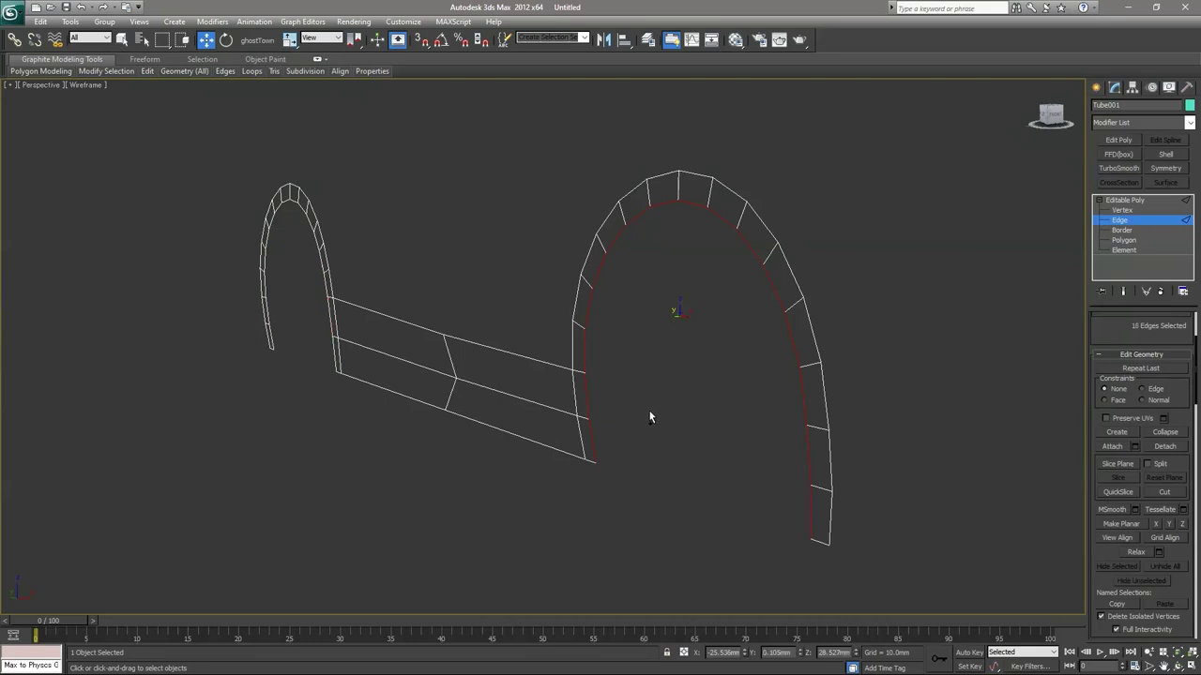
pyautogui.hotkey('ctrl', 'z')
pyautogui.press('q')
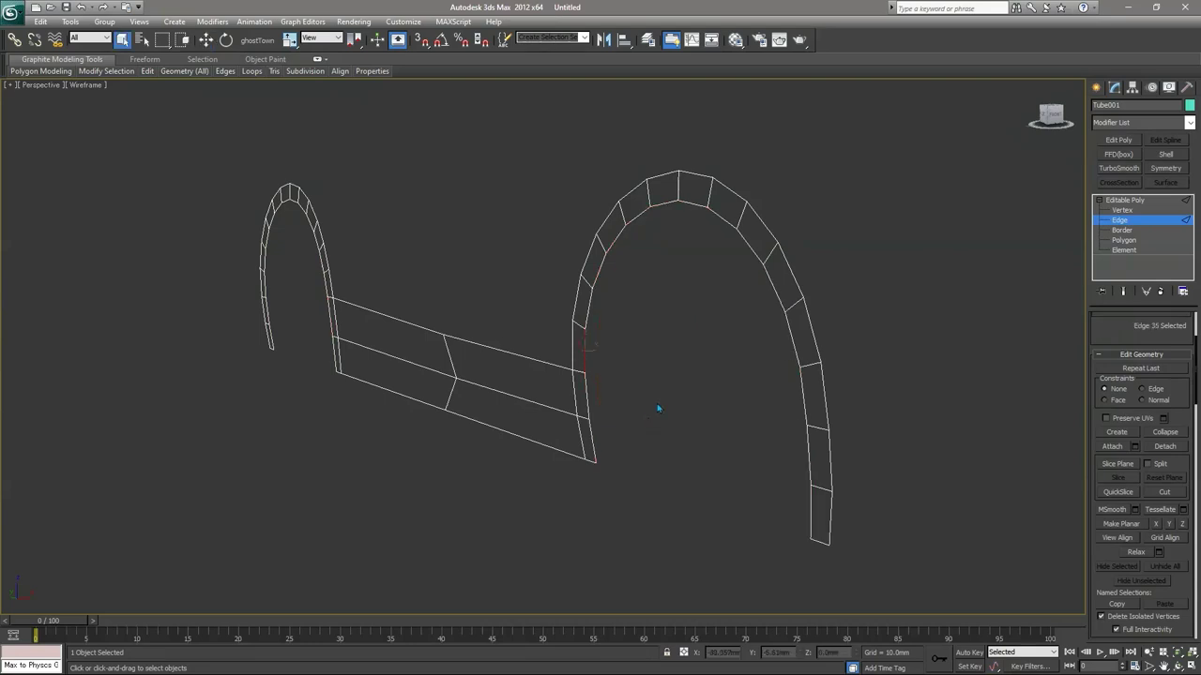
# Select the inner edge loops of both wheel arches and extrude them about 2.4 mm along X to form inner rims
pyautogui.click(657, 403)
pyautogui.click(591, 437)
pyautogui.doubleClick(589, 403)
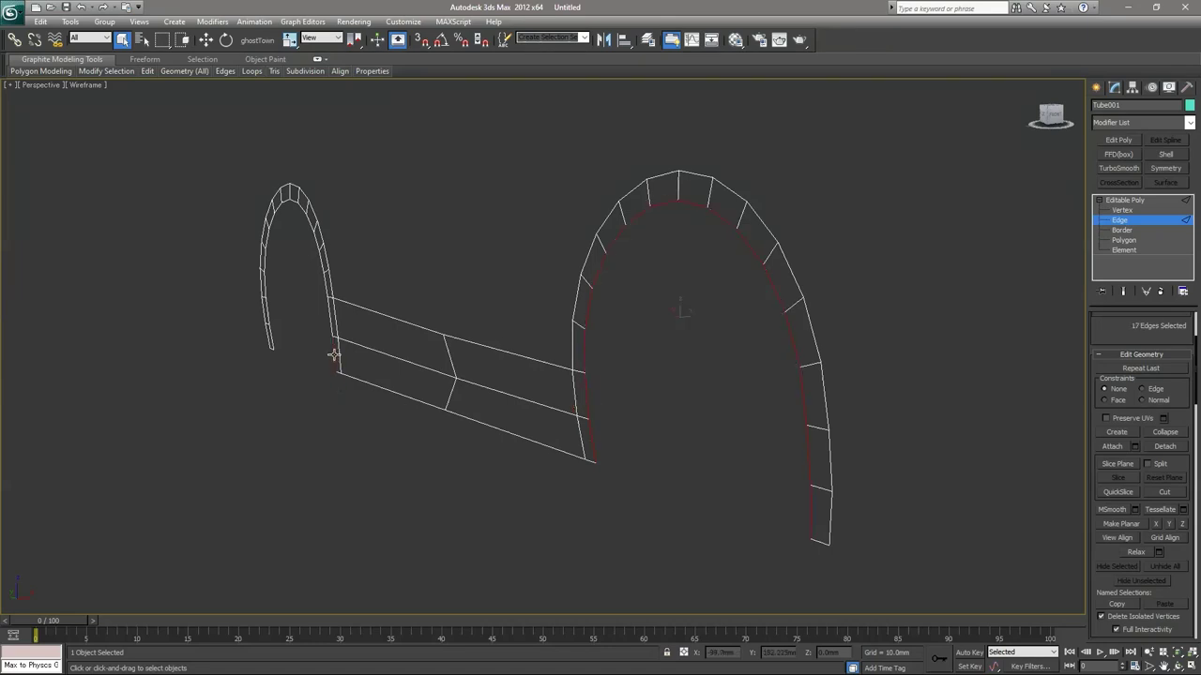
pyautogui.keyDown('ctrl'); pyautogui.doubleClick(330, 325); pyautogui.keyUp('ctrl')
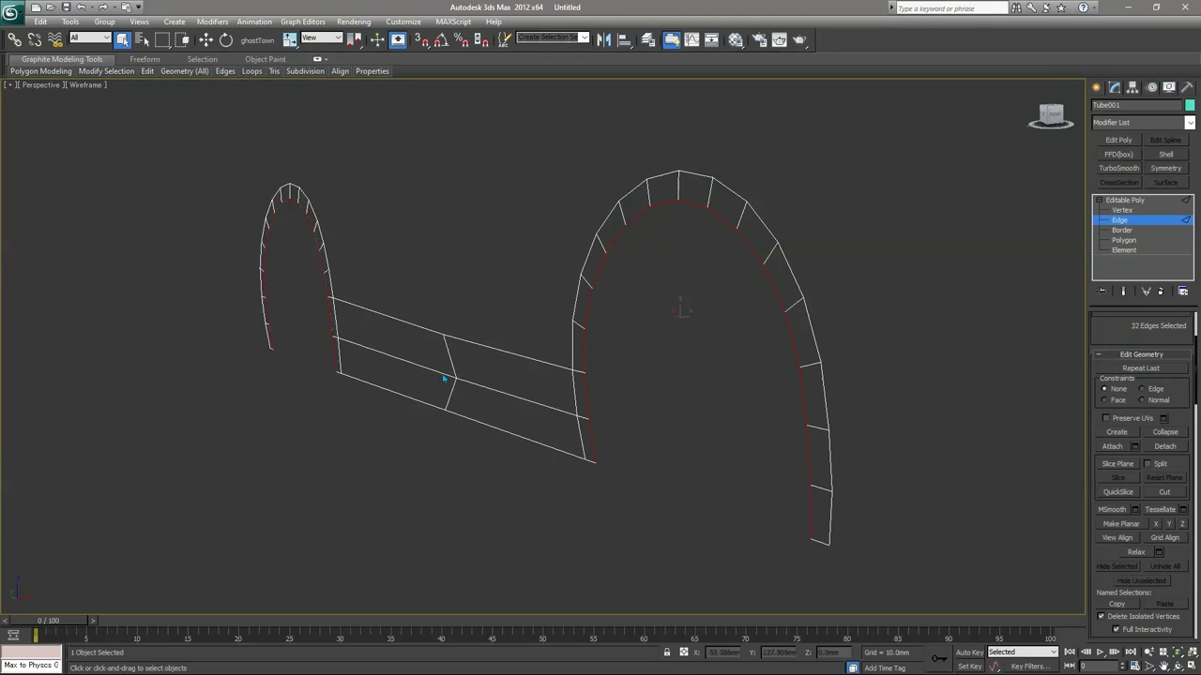
pyautogui.press('w')
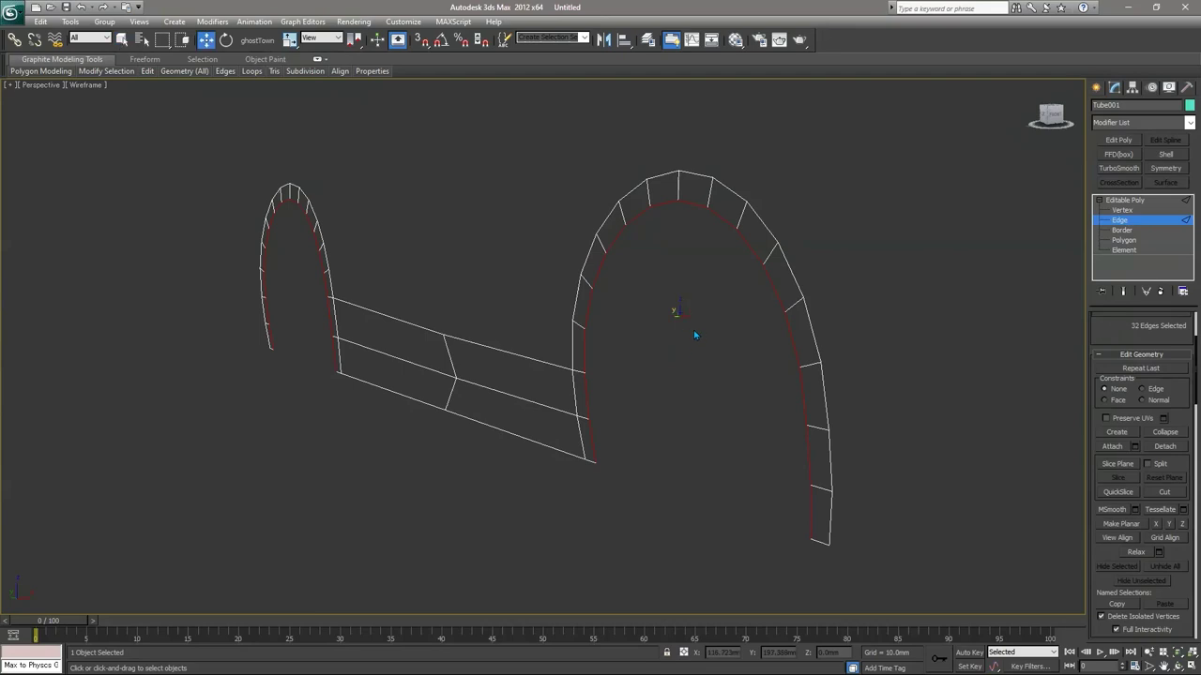
pyautogui.keyDown('shift'); pyautogui.moveTo(690, 315); pyautogui.dragTo(694, 318); pyautogui.keyUp('shift')
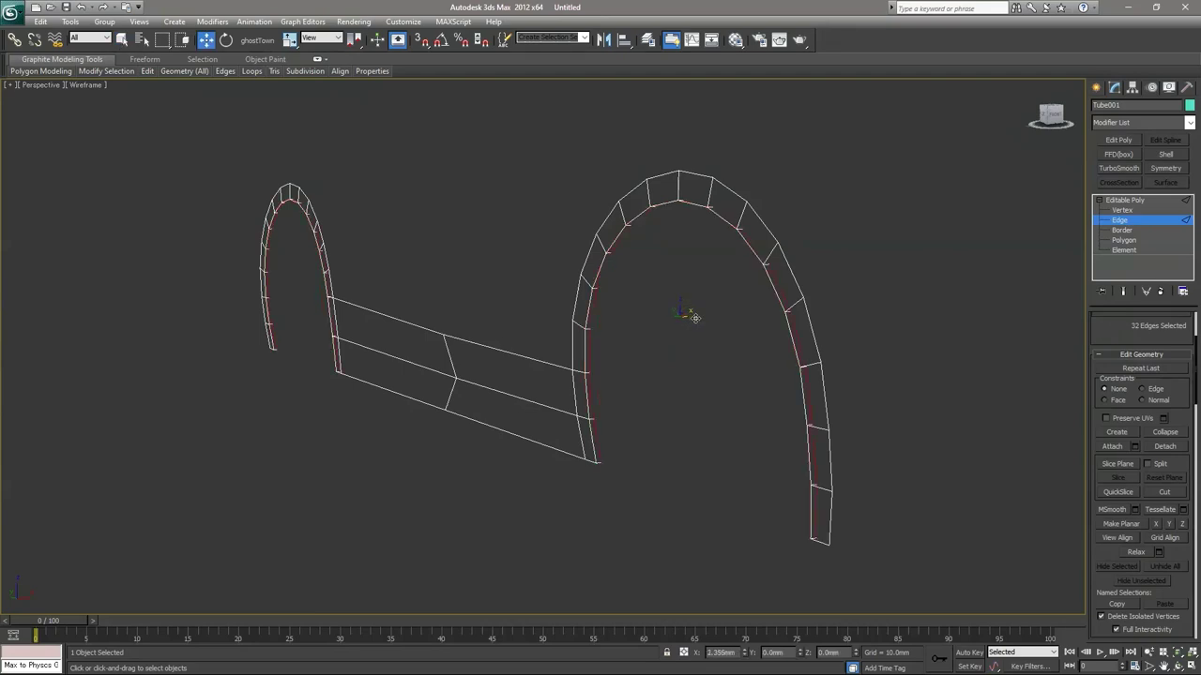
pyautogui.press('q')
pyautogui.click(679, 423)
# Display the model shaded with edged faces and assign all polygons of the arches and side panel to smoothing group 1
pyautogui.moveTo(678, 423)
pyautogui.keyDown('alt'); pyautogui.mouseDown(button='middle')
pyautogui.moveTo(652, 397)
pyautogui.moveTo(687, 402)
pyautogui.mouseUp(button='middle'); pyautogui.keyUp('alt')
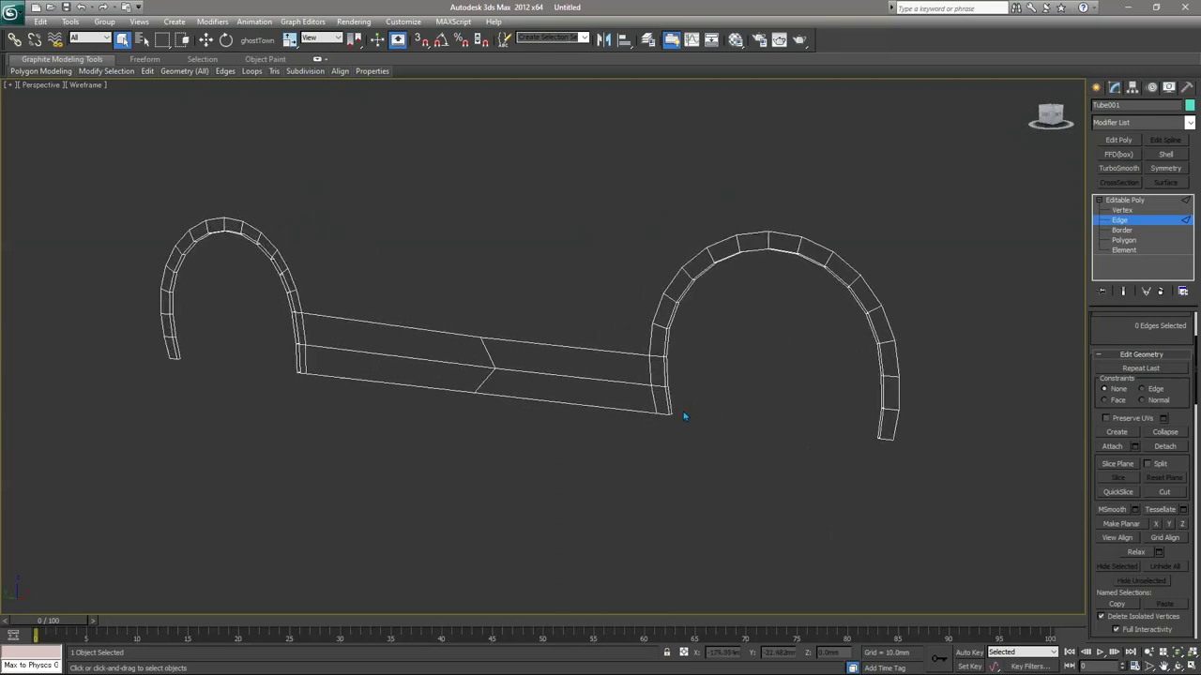
pyautogui.press('F3')
pyautogui.press('j')
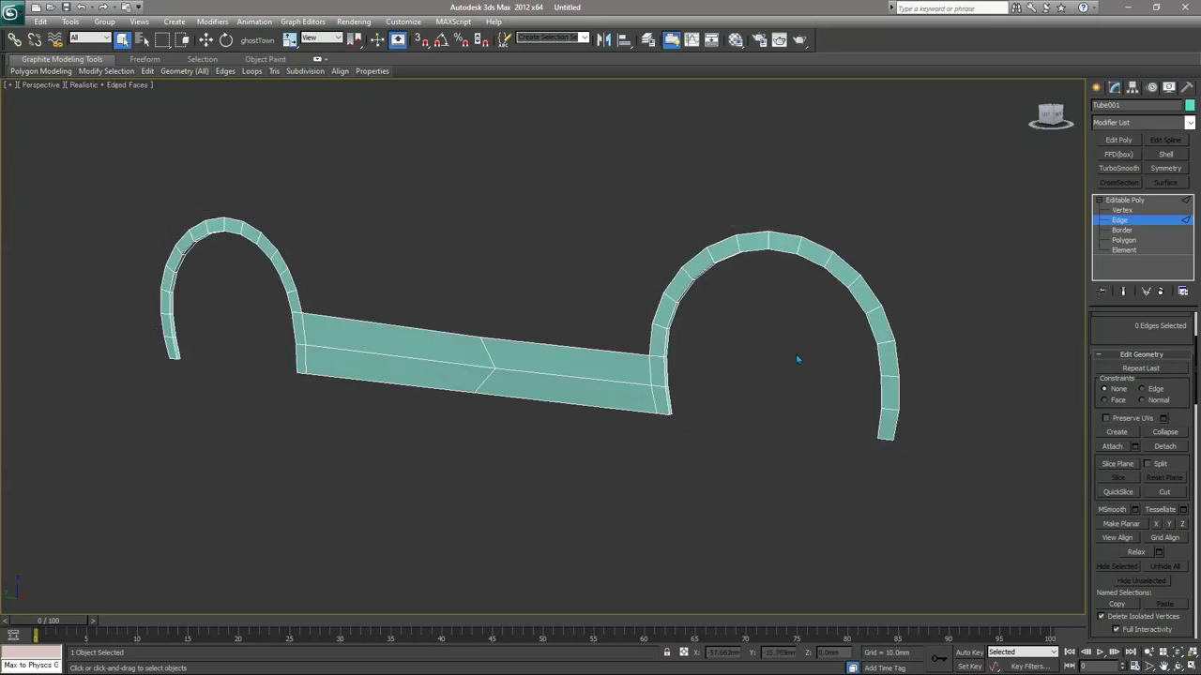
pyautogui.click(1118, 250)
pyautogui.click(478, 380)
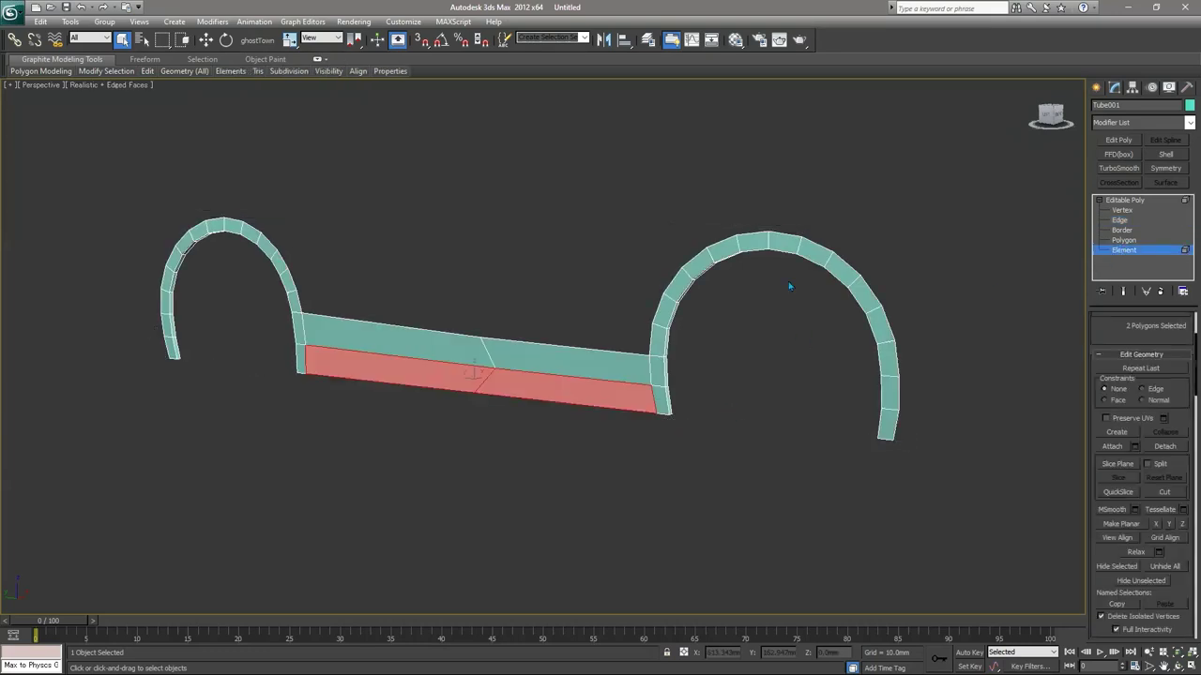
pyautogui.click(234, 243)
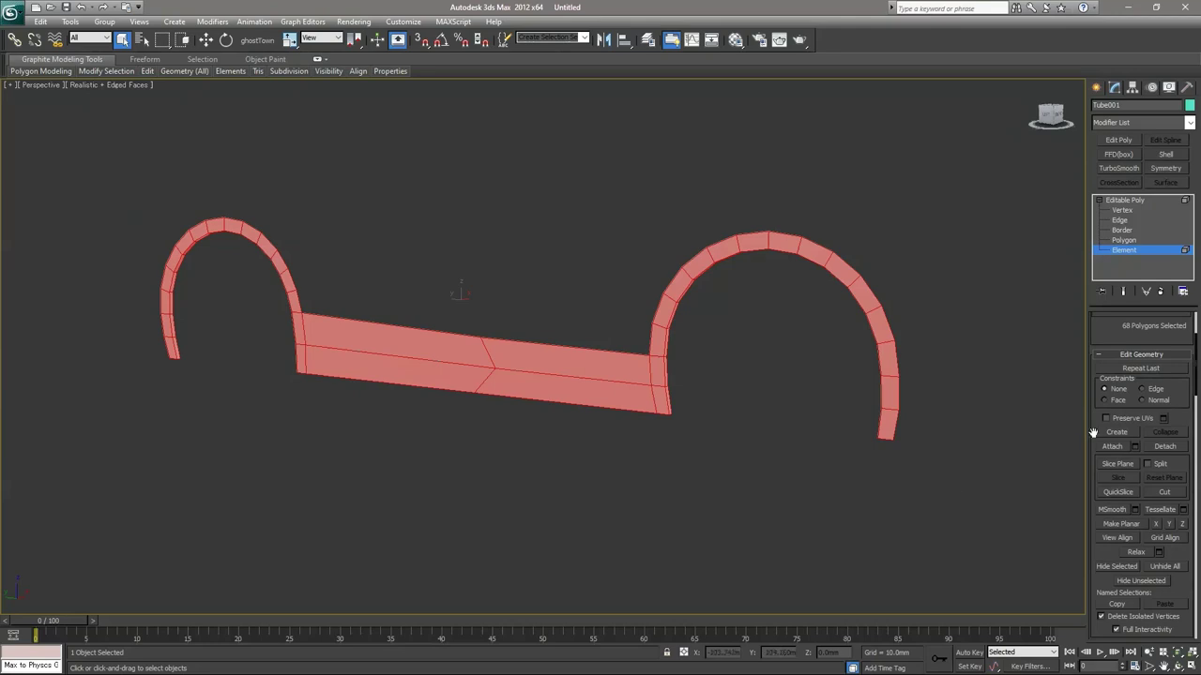
pyautogui.click(1146, 356)
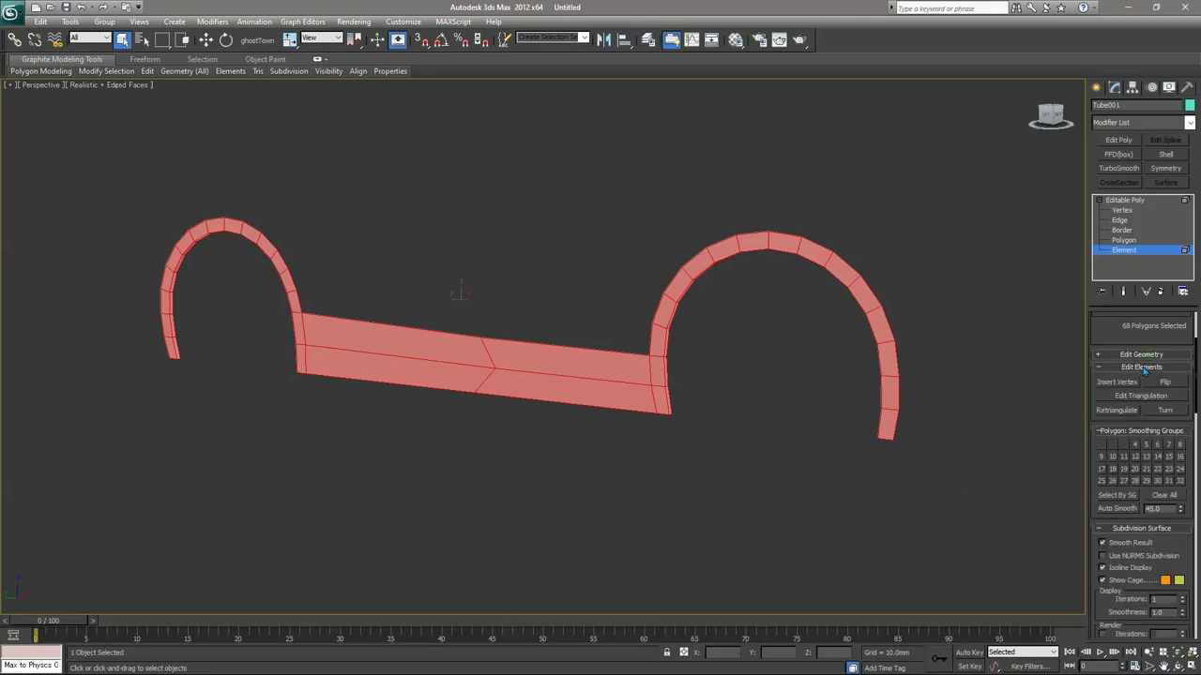
pyautogui.click(1142, 366)
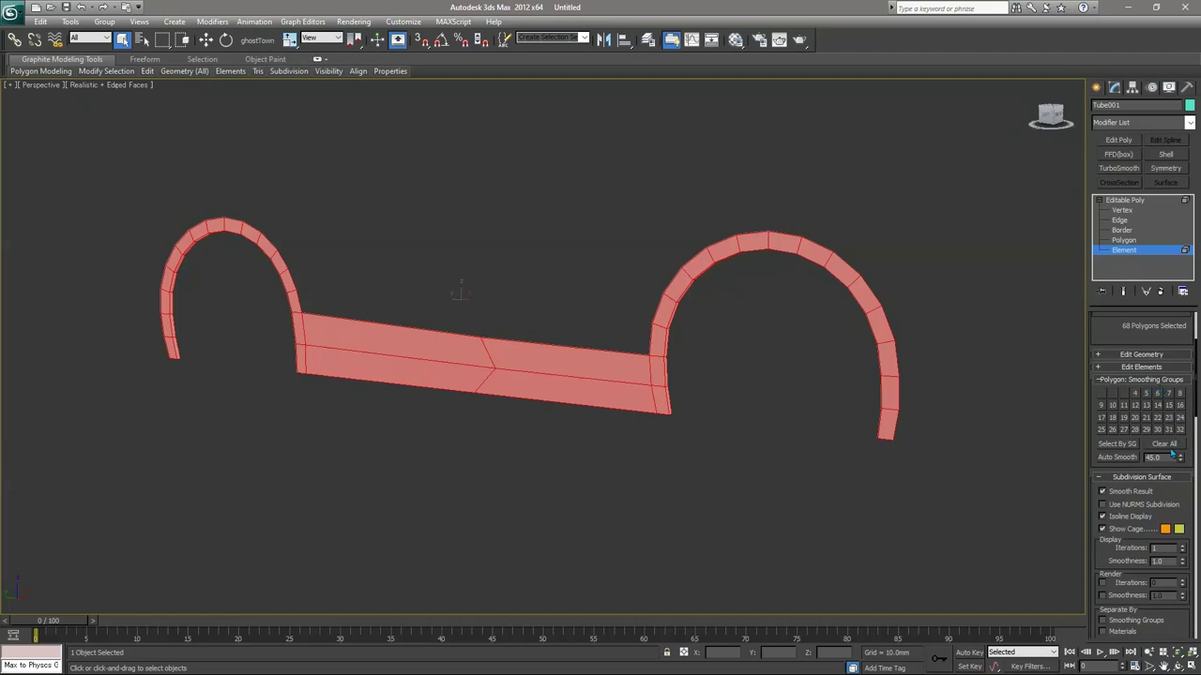
pyautogui.click(1102, 394)
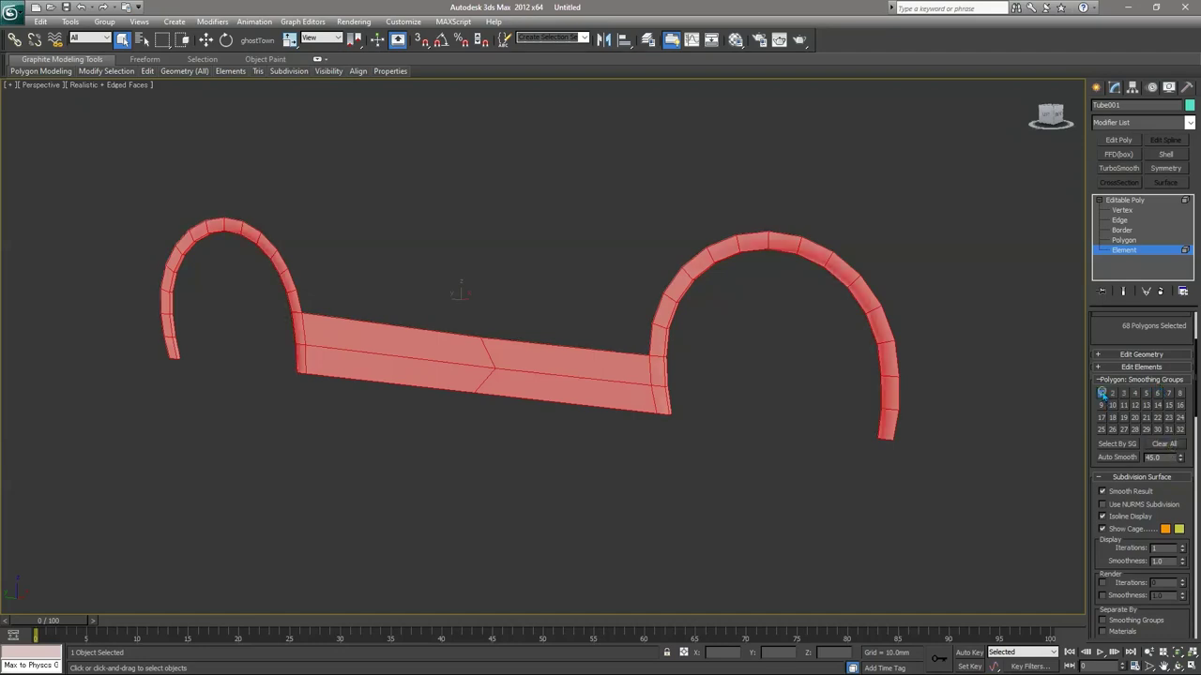
# Select the inner rim polygons of both wheel arches and change them from smoothing group 1 to group 2
pyautogui.click(1131, 241)
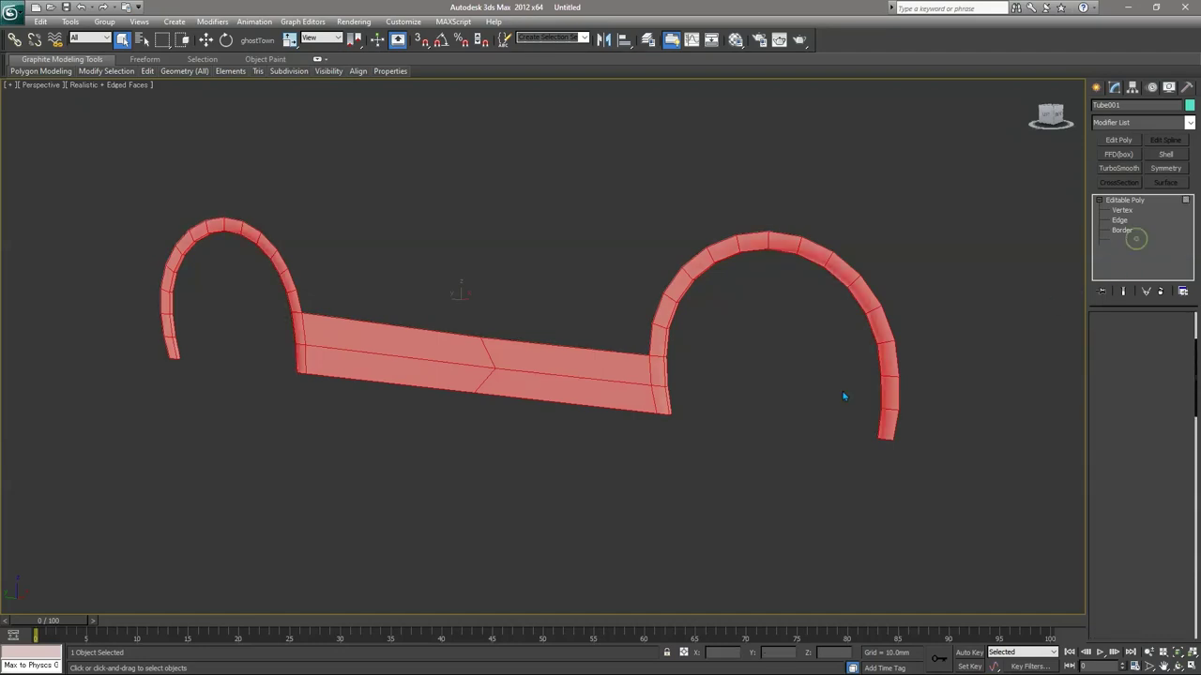
pyautogui.click(666, 392)
pyautogui.keyDown('shift'); pyautogui.click(668, 377); pyautogui.keyUp('shift')
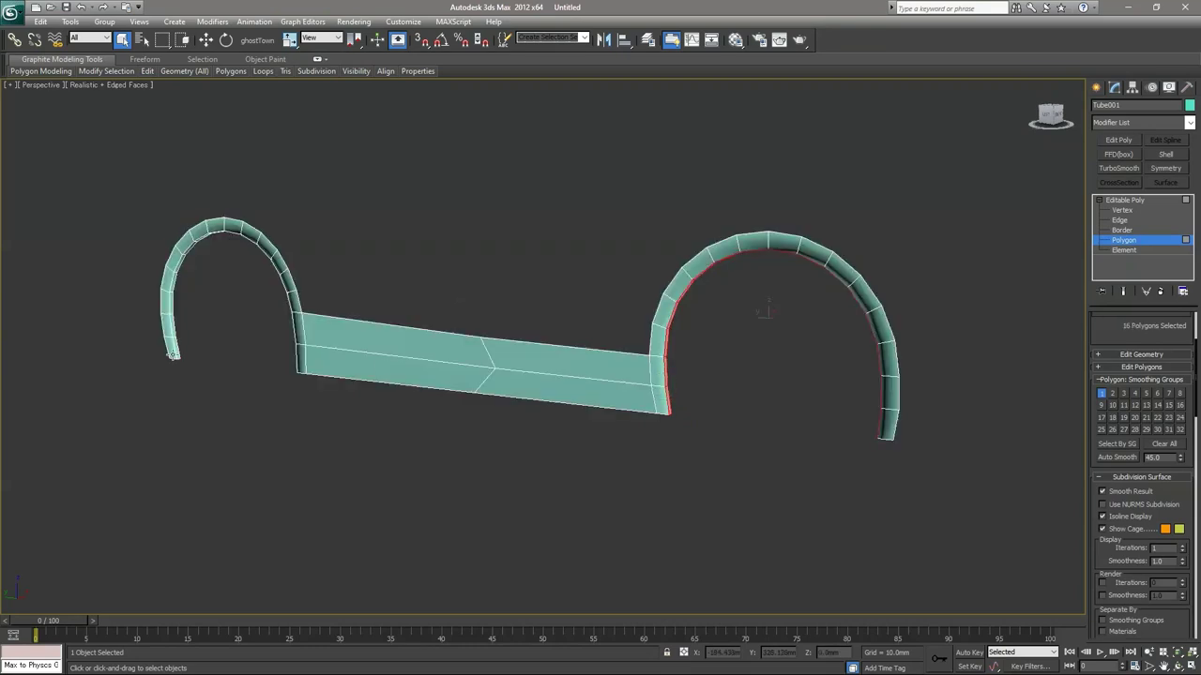
pyautogui.keyDown('shift'); pyautogui.click(174, 328); pyautogui.keyUp('shift')
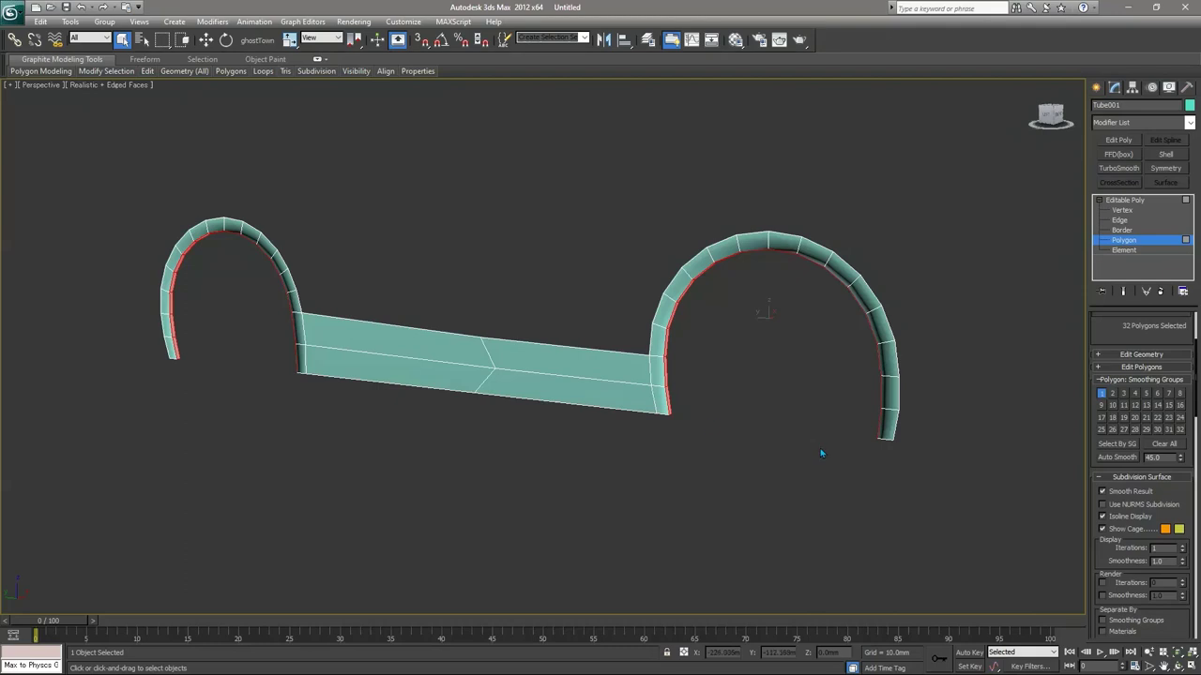
pyautogui.click(1102, 394)
pyautogui.click(1113, 395)
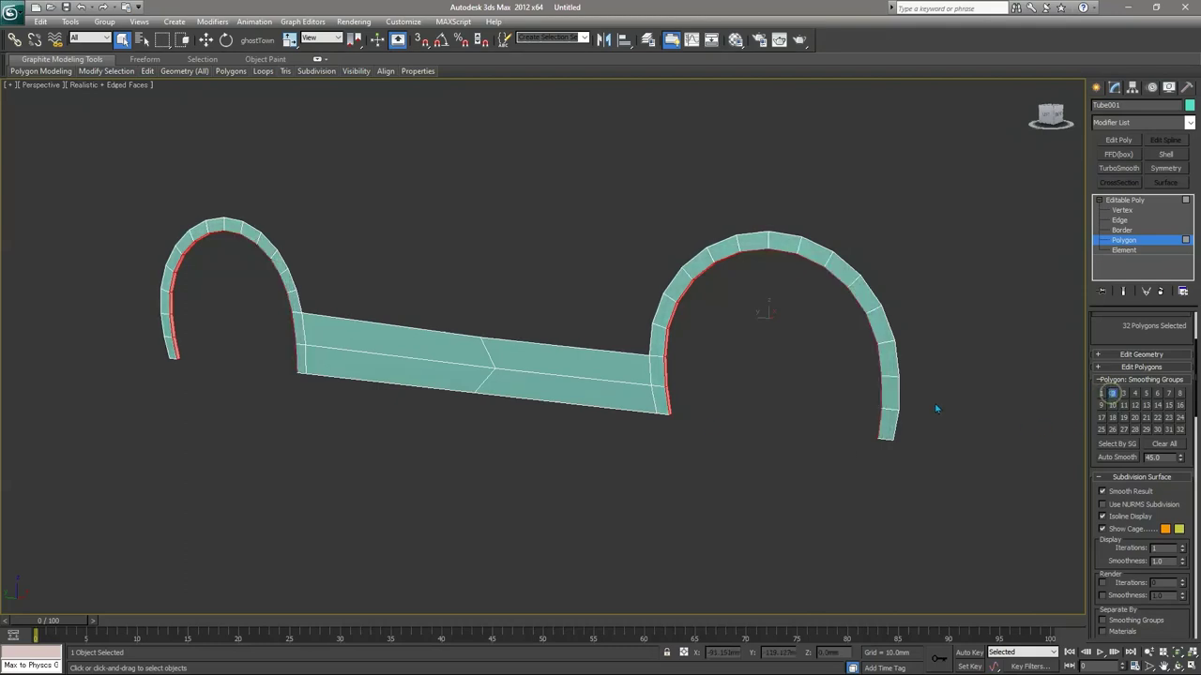
# Assign the four side panel polygons between the arches to smoothing group 3
pyautogui.click(417, 328)
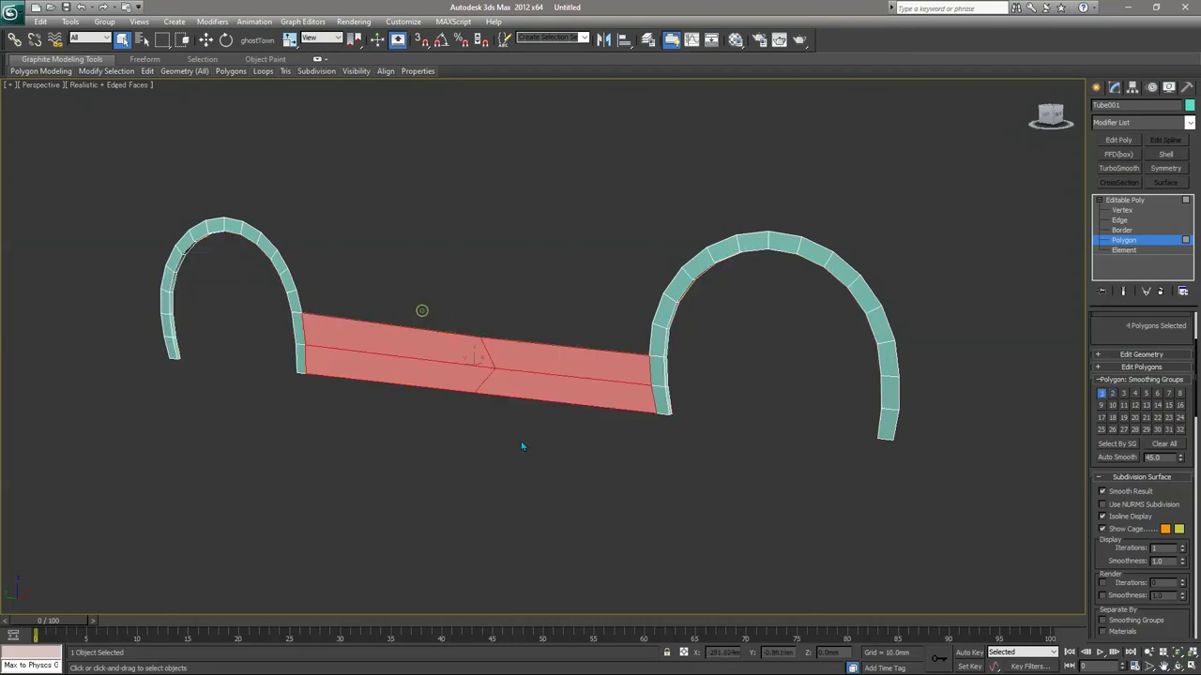
pyautogui.click(1125, 395)
pyautogui.click(751, 355)
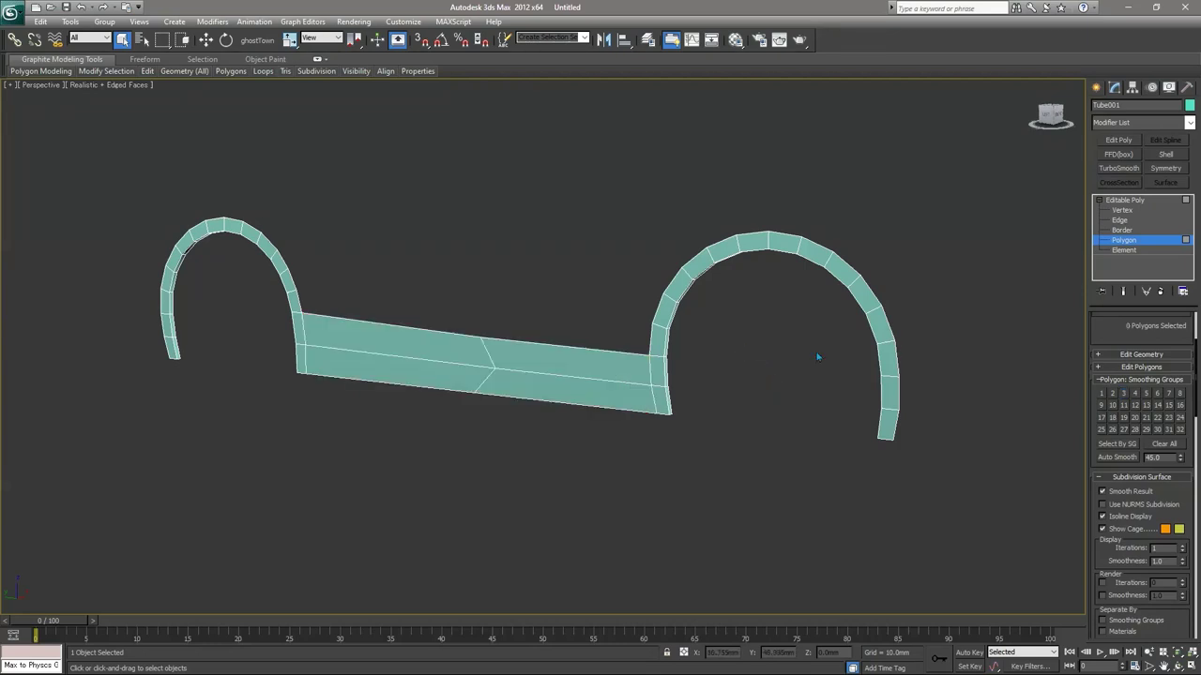
# Add a TurboSmooth modifier with 2 iterations and surfaces separated by smoothing groups
pyautogui.click(1190, 125)
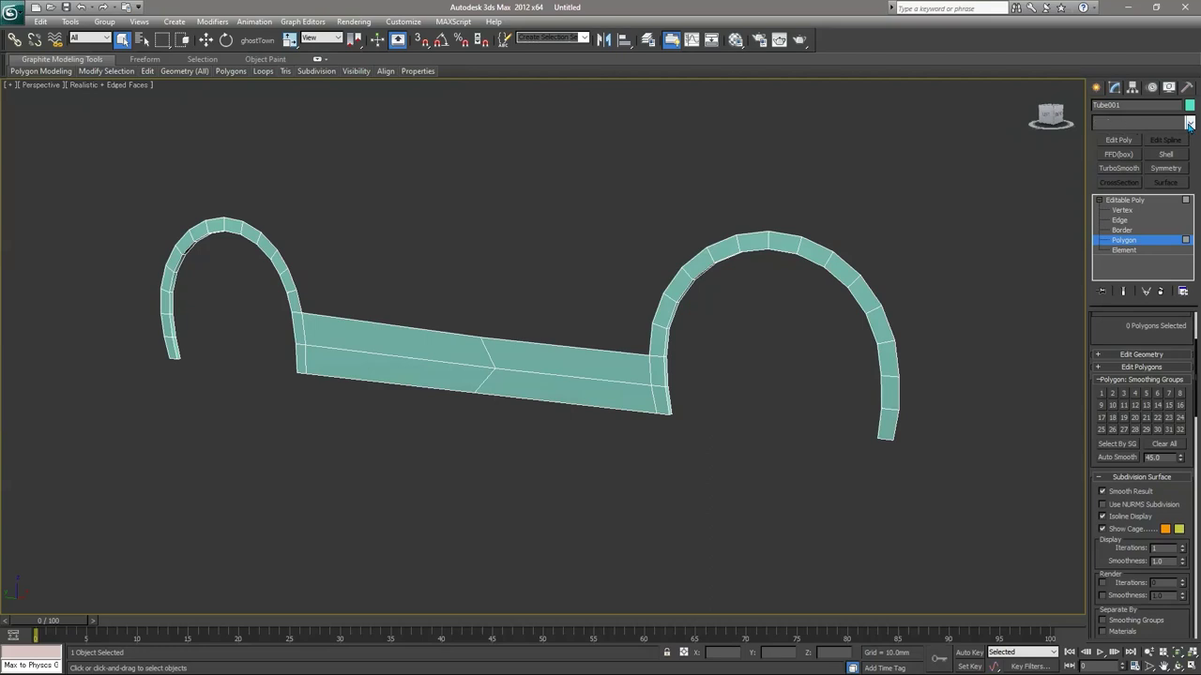
pyautogui.scroll(-5, 1141, 293)
pyautogui.press('t')
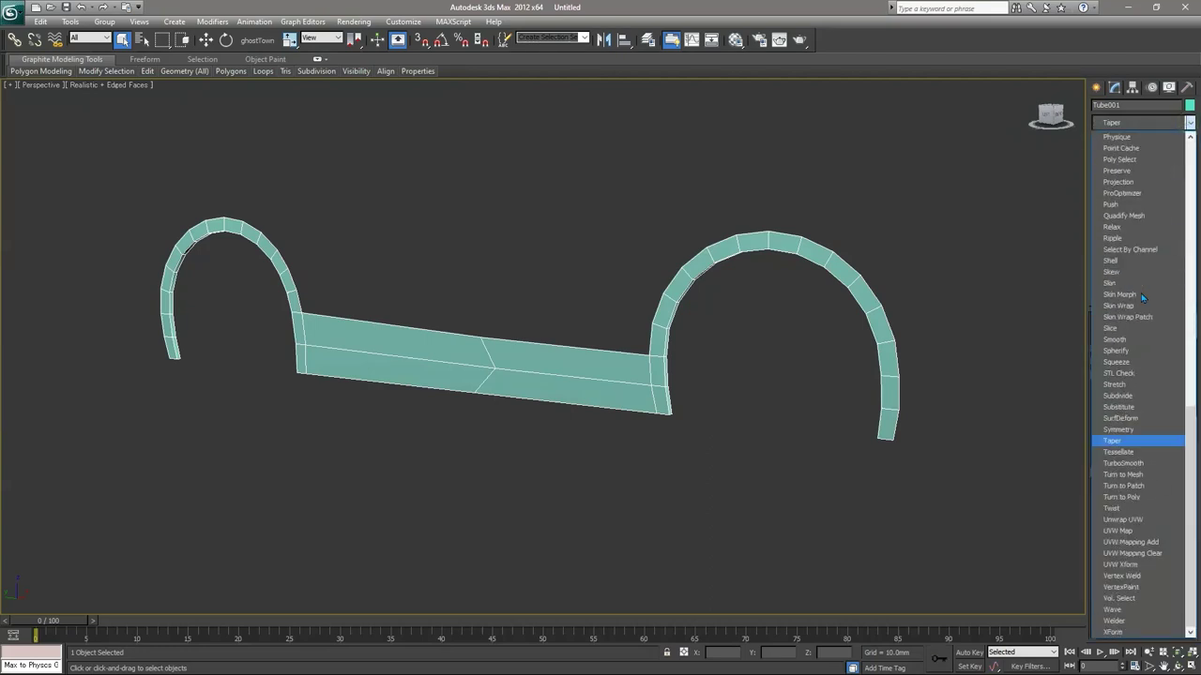
pyautogui.click(1129, 463)
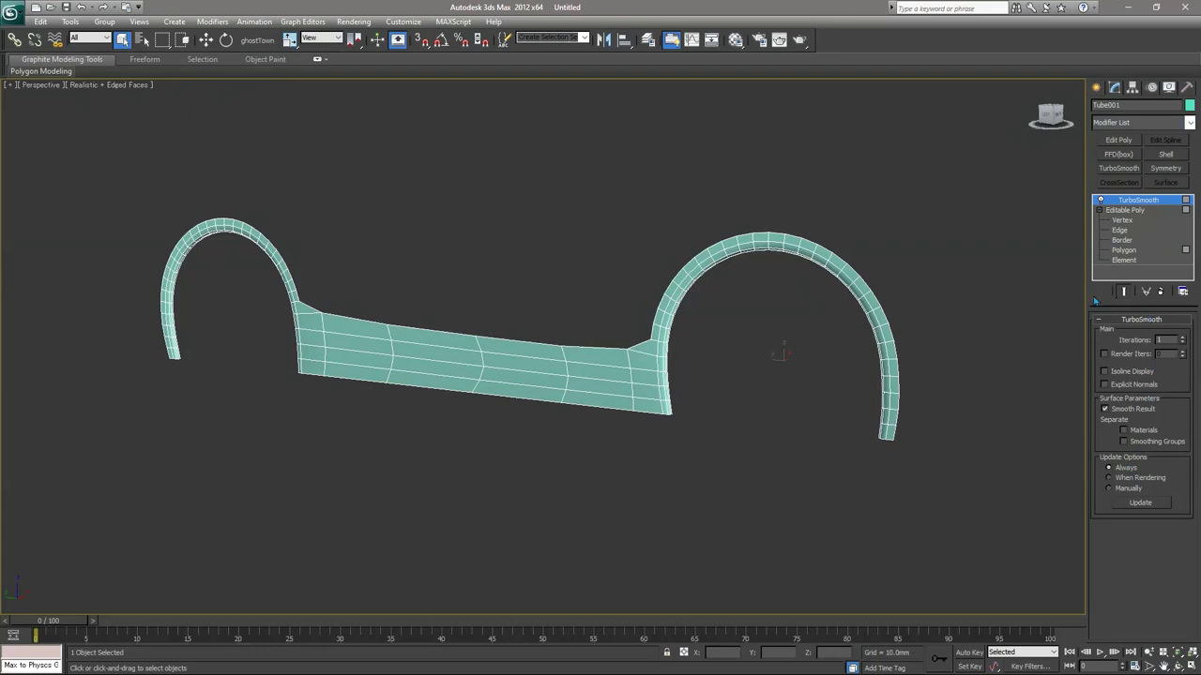
pyautogui.click(1150, 442)
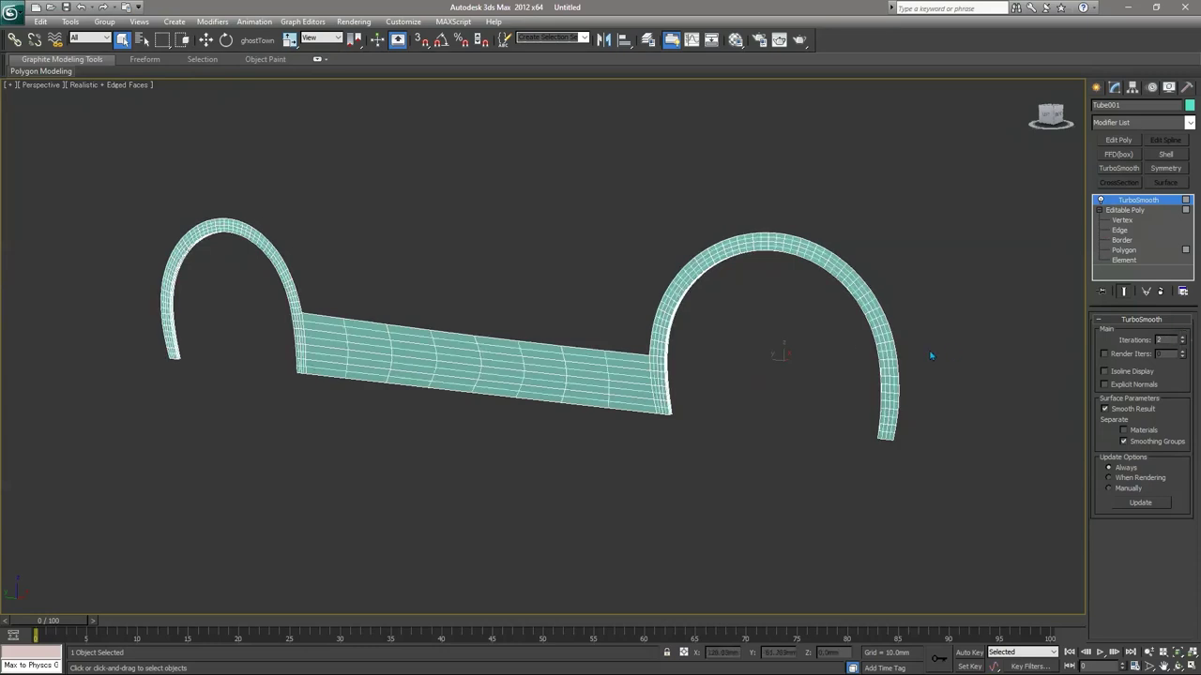
# Deselect the model and hide the edged faces to examine the smoothed arches and side panel
pyautogui.click(772, 376)
pyautogui.press('F4')
pyautogui.moveTo(707, 356); pyautogui.dragTo(638, 325, button='middle')
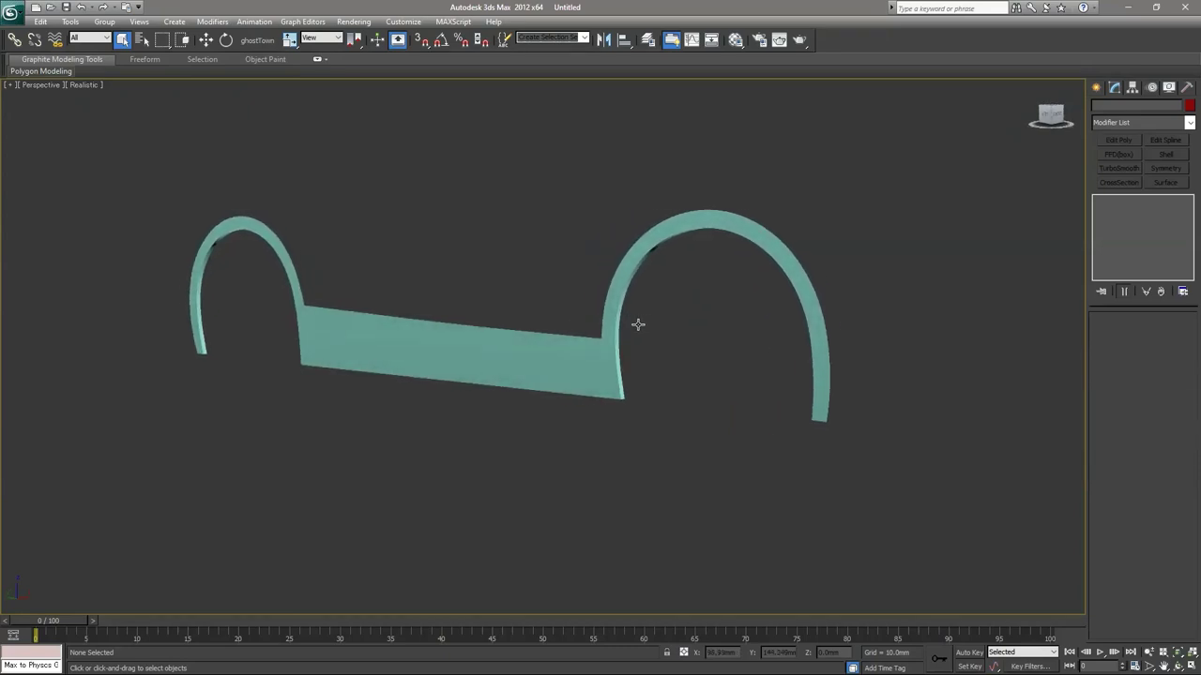
pyautogui.moveTo(638, 324)
pyautogui.keyDown('alt'); pyautogui.mouseDown(button='middle')
pyautogui.moveTo(616, 324)
pyautogui.moveTo(637, 325)
pyautogui.mouseUp(button='middle'); pyautogui.keyUp('alt')
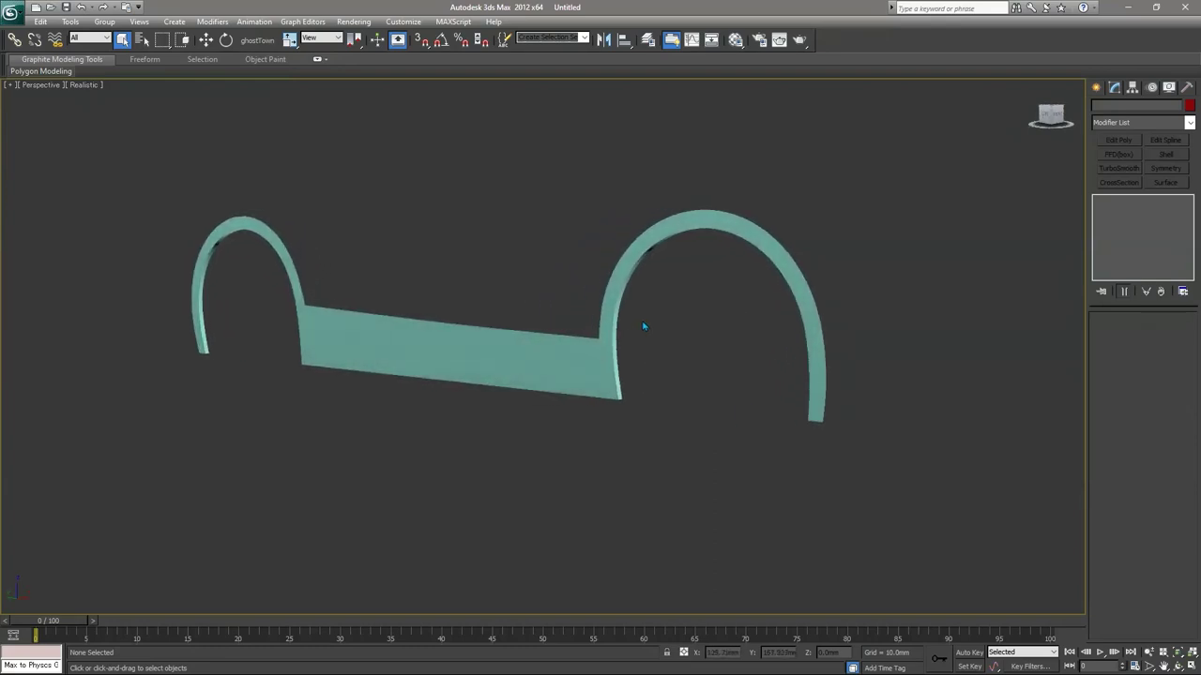